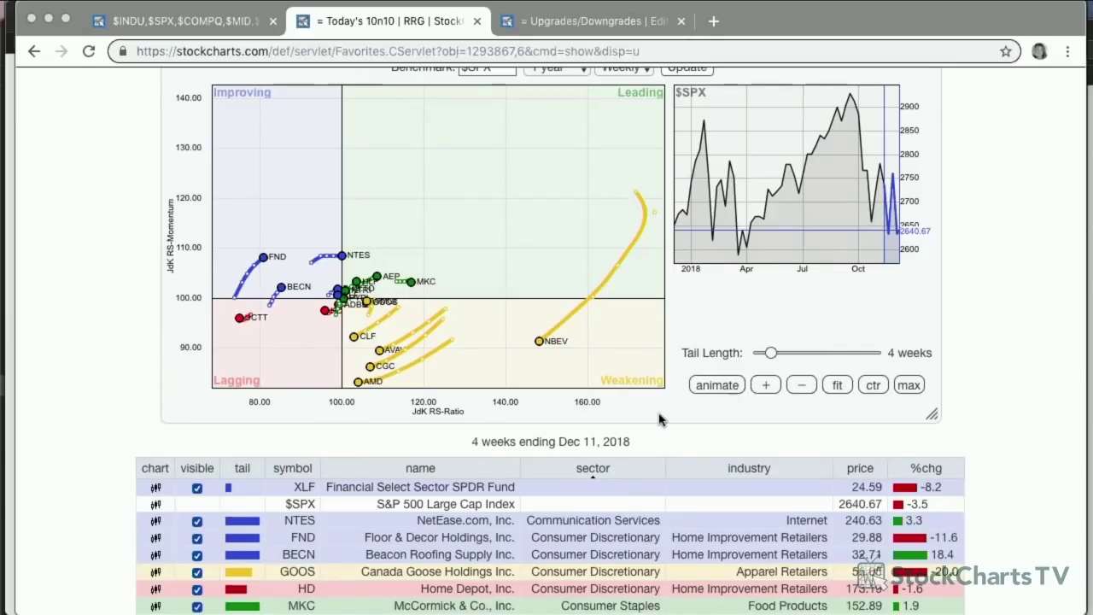
{"action": "scroll", "coordinate": [662, 419], "scroll_direction": "up", "scroll_amount": 1}
{"action": "scroll", "coordinate": [662, 419], "scroll_direction": "down", "scroll_amount": 5}
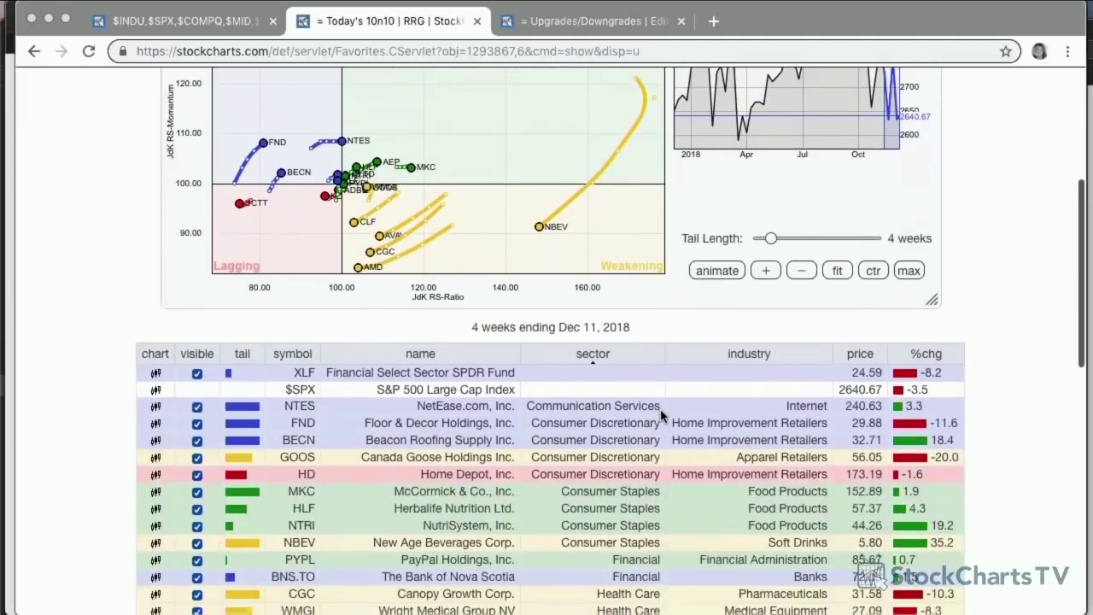
{"action": "scroll", "coordinate": [662, 411], "scroll_direction": "down", "scroll_amount": 1}
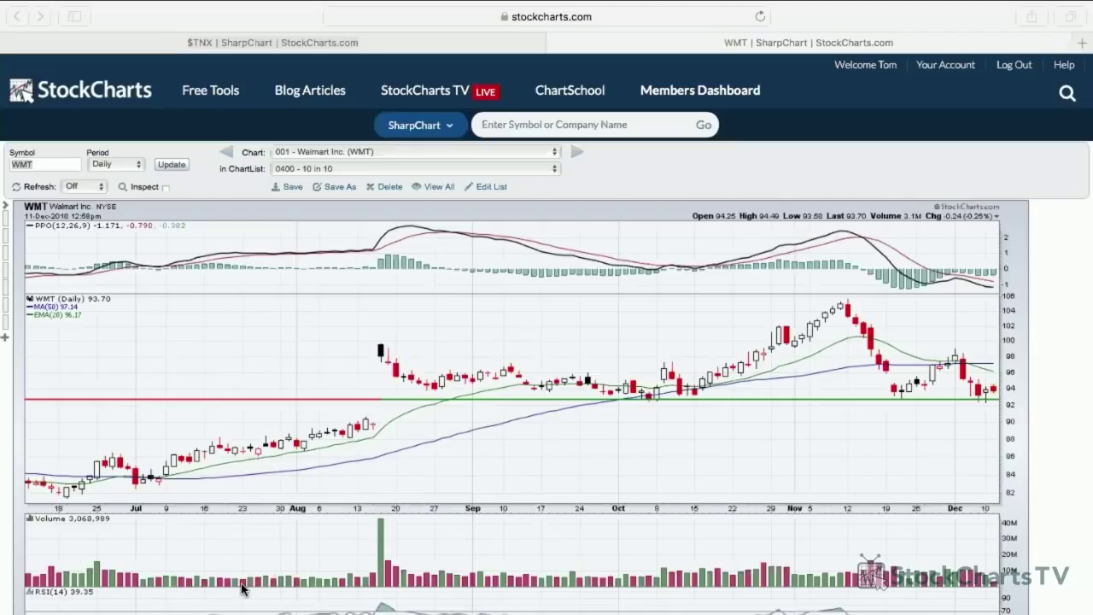
- Replace the charted symbol with GOOS and load its daily SharpChart
{"action": "left_click", "coordinate": [260, 221]}
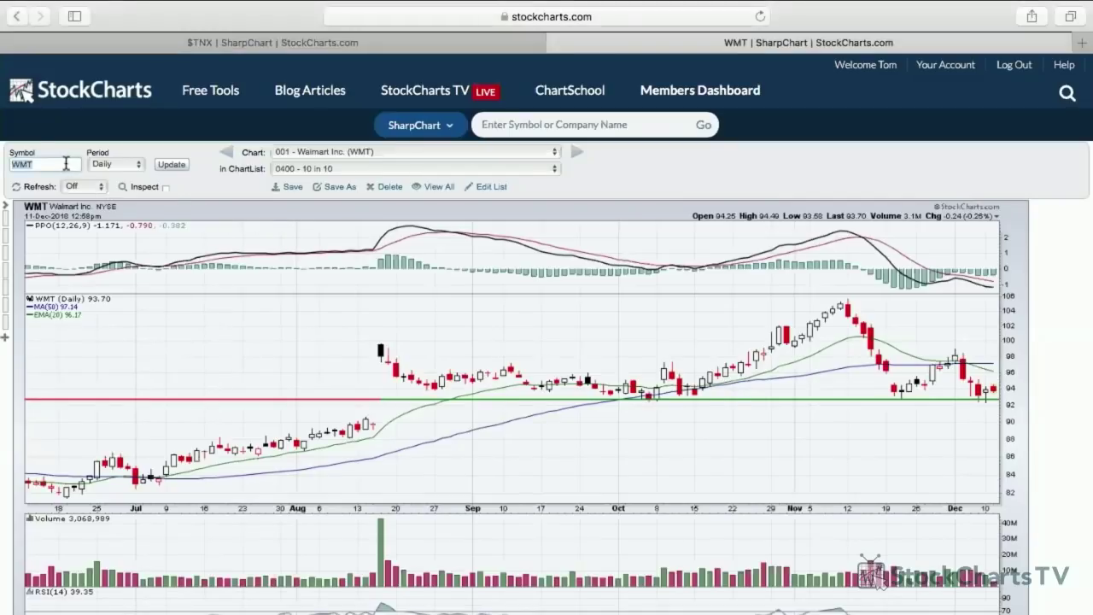
{"action": "key", "text": "BackSpace"}
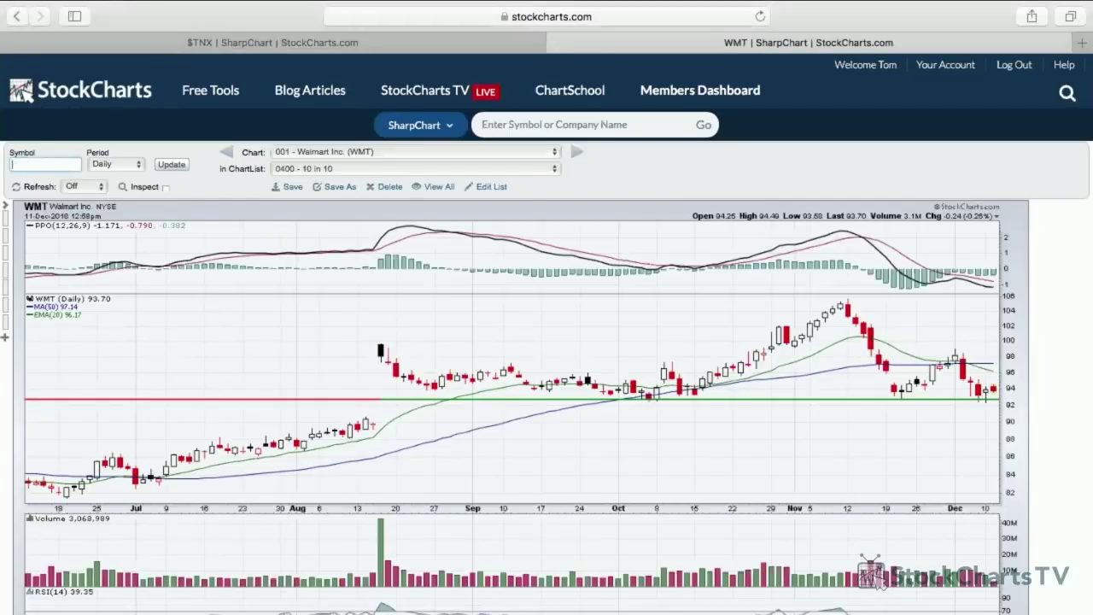
{"action": "type", "text": "goos"}
{"action": "key", "text": "Return"}
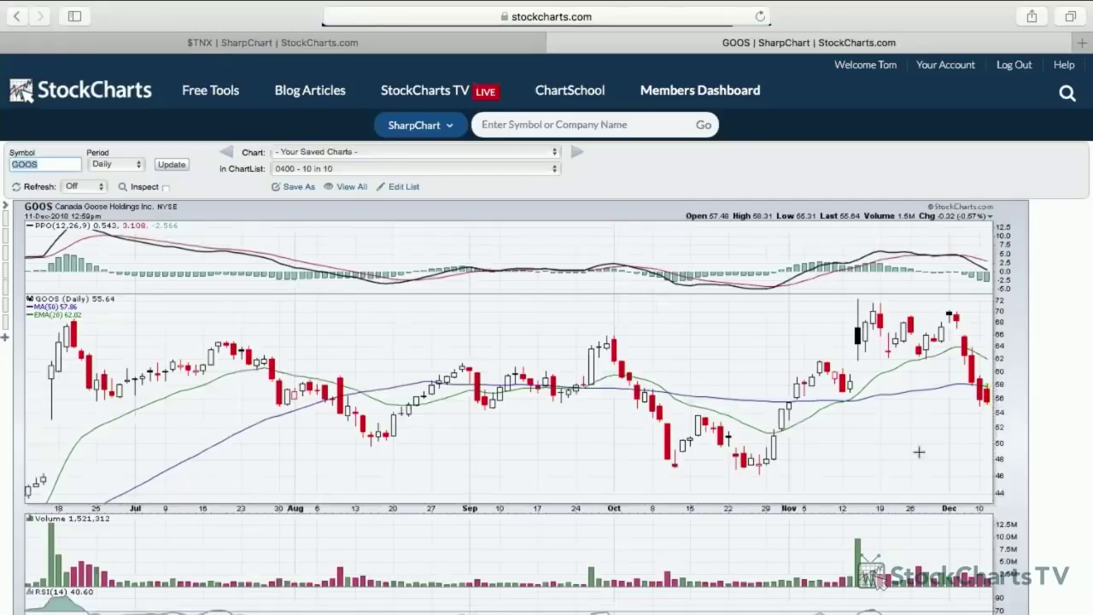
- Open the GOOS chart in the annotation tool
{"action": "scroll", "coordinate": [864, 475], "scroll_direction": "down", "scroll_amount": 2}
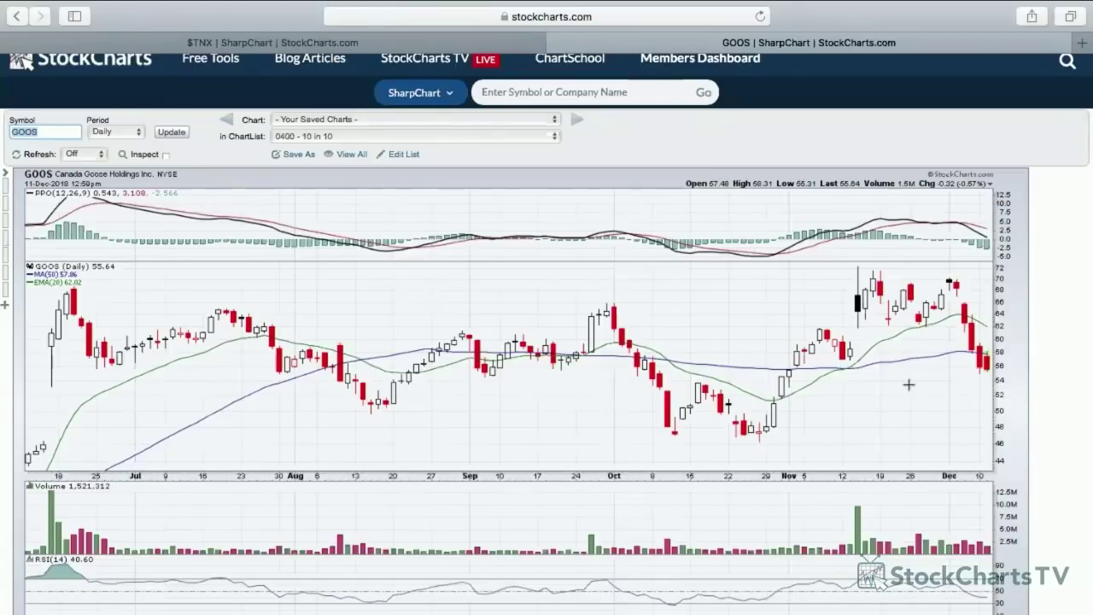
{"action": "scroll", "coordinate": [734, 440], "scroll_direction": "down", "scroll_amount": 1}
{"action": "scroll", "coordinate": [735, 440], "scroll_direction": "down", "scroll_amount": 1}
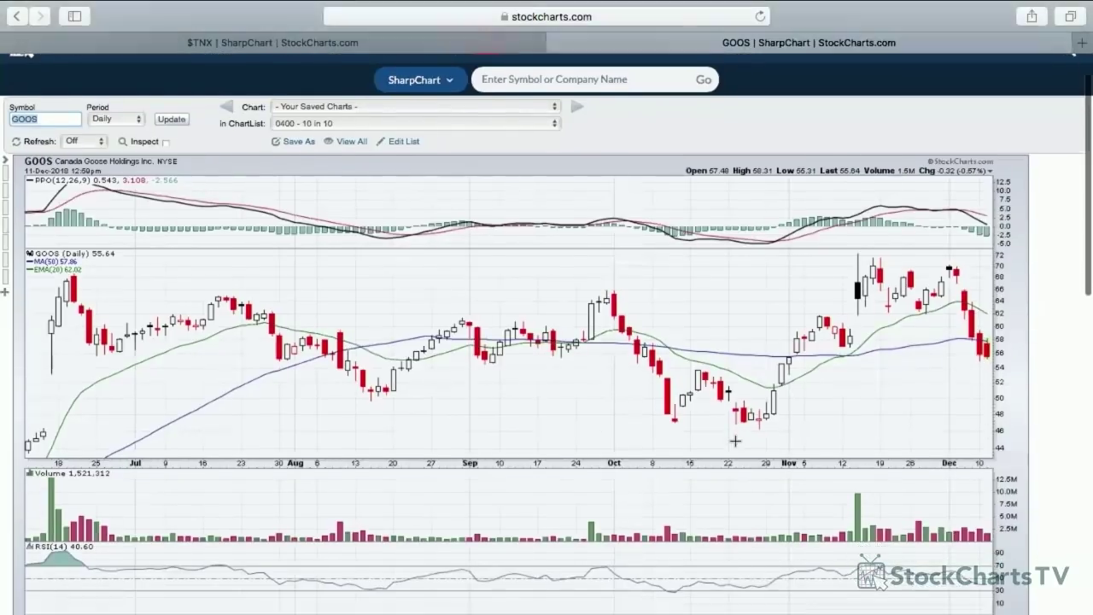
{"action": "scroll", "coordinate": [734, 440], "scroll_direction": "down", "scroll_amount": 4}
{"action": "scroll", "coordinate": [734, 441], "scroll_direction": "down", "scroll_amount": 1}
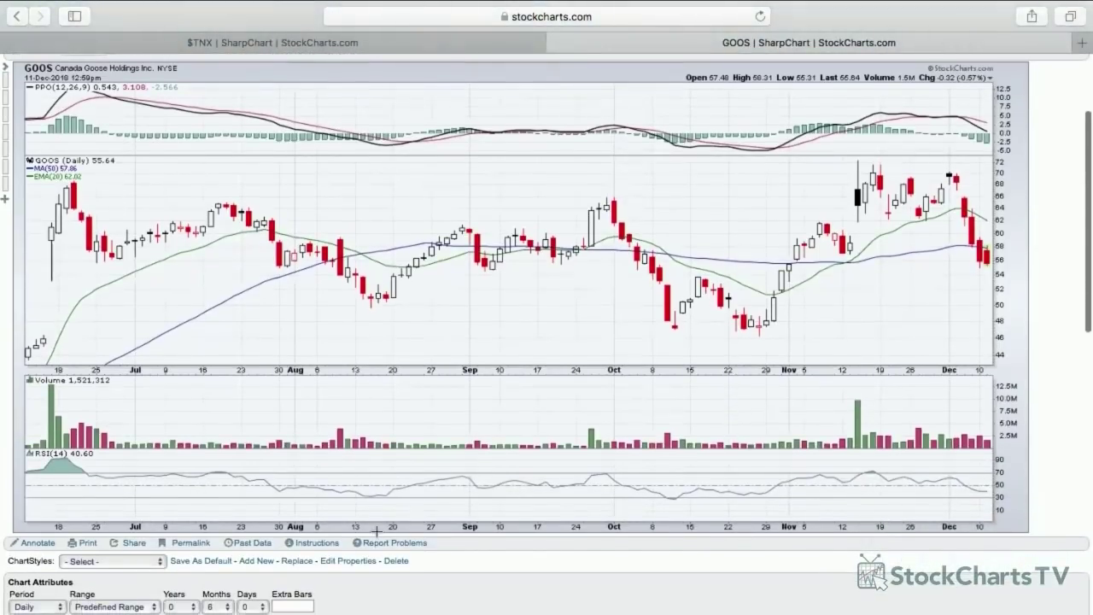
{"action": "left_click", "coordinate": [36, 543]}
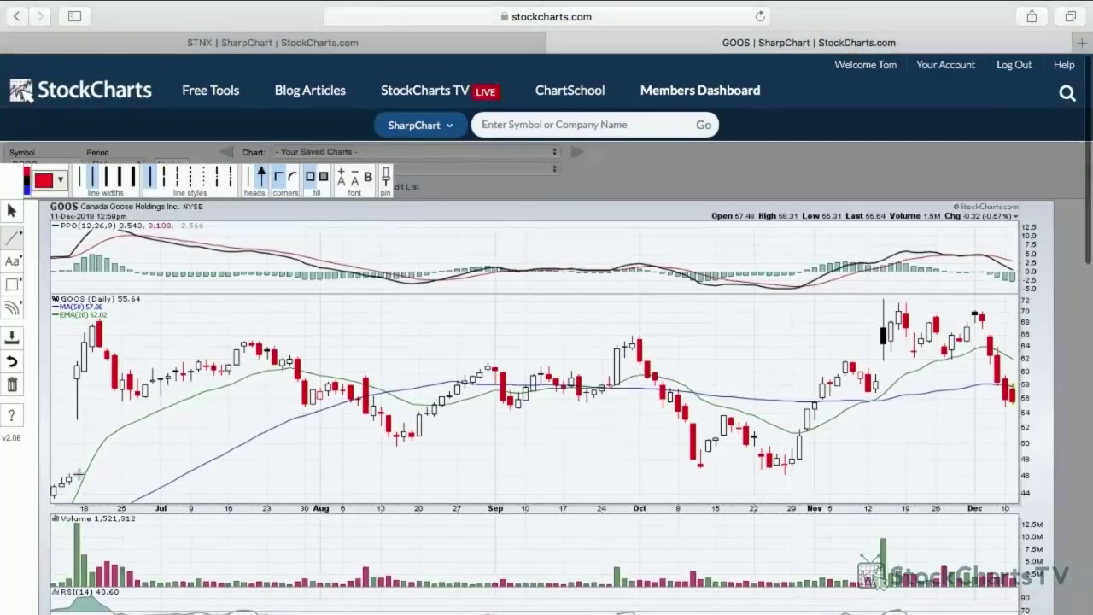
- Draw three Auto Support-Resistance lines across the GOOS price chart at about 58.5, 57 and 47
{"action": "mouse_move", "coordinate": [30, 255]}
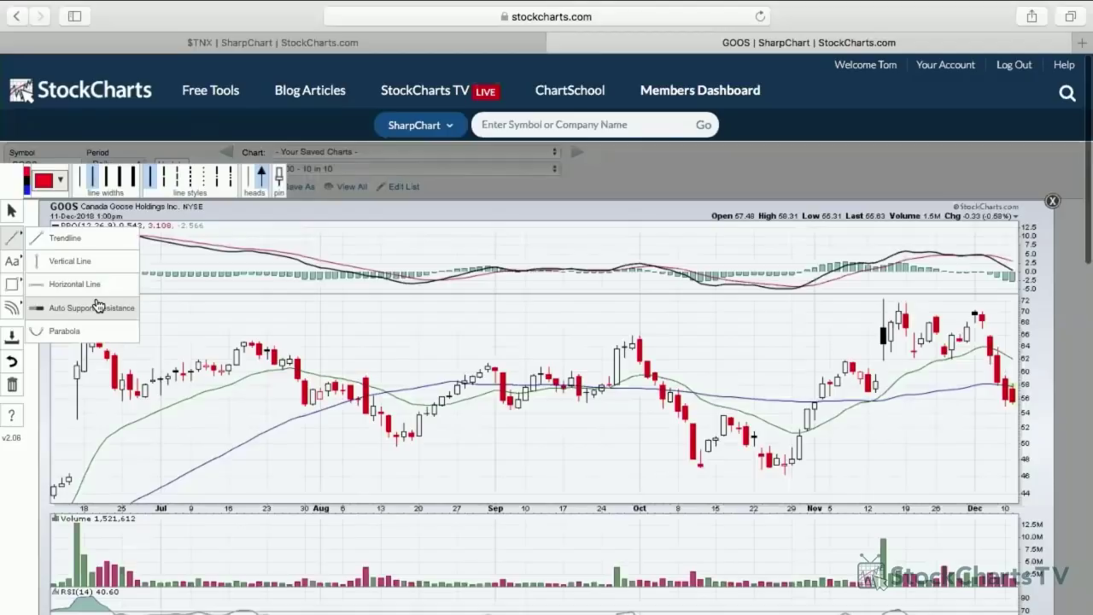
{"action": "left_click", "coordinate": [74, 284]}
{"action": "left_click_drag", "start_coordinate": [261, 361], "coordinate": [265, 381]}
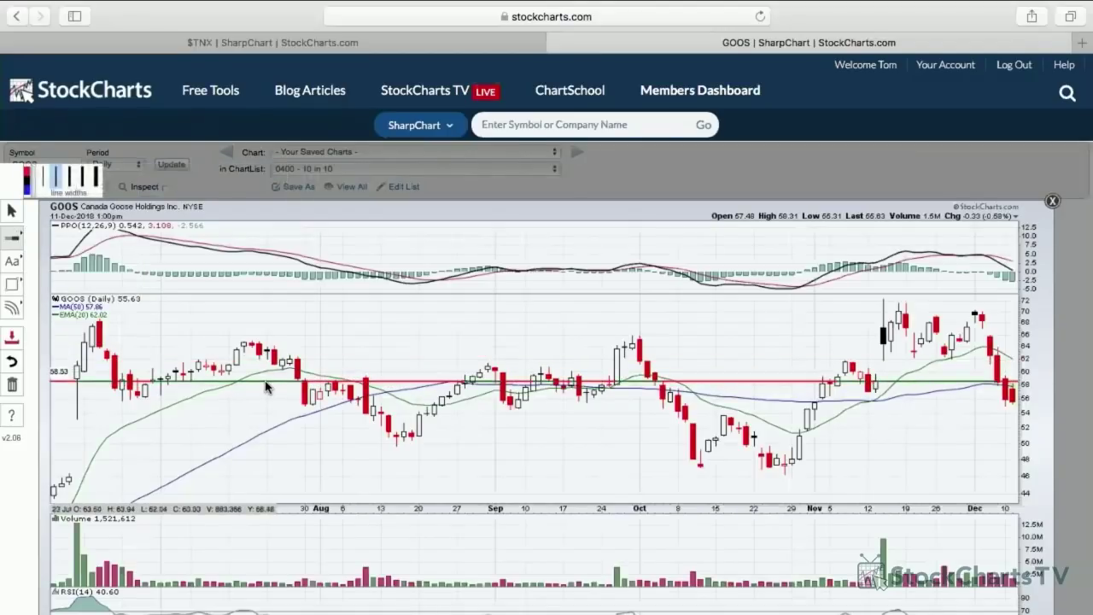
{"action": "left_click", "coordinate": [911, 396]}
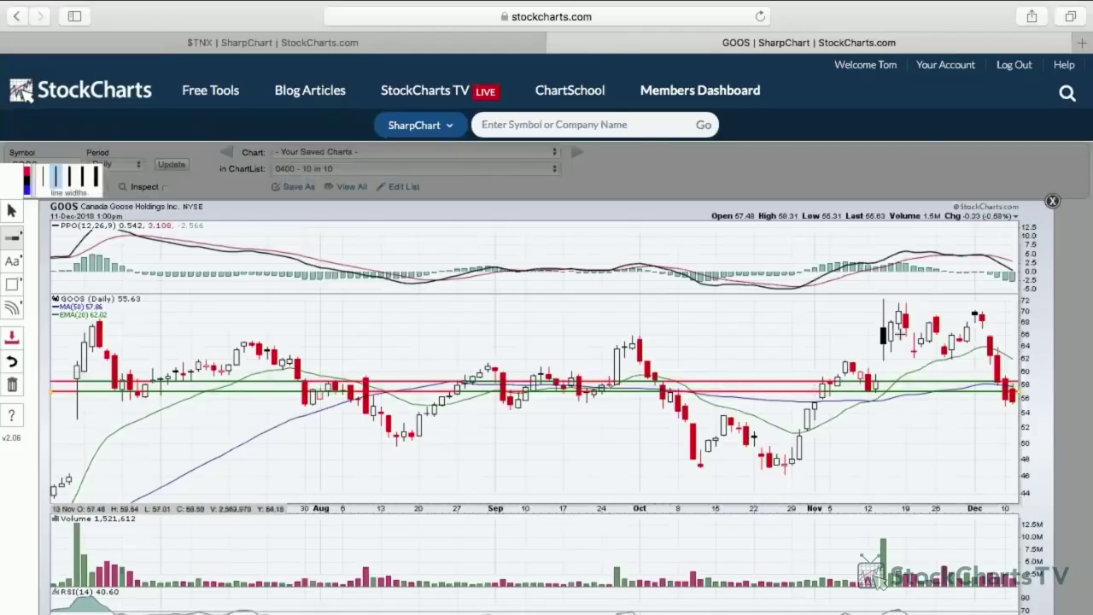
{"action": "left_click_drag", "start_coordinate": [789, 486], "coordinate": [780, 470]}
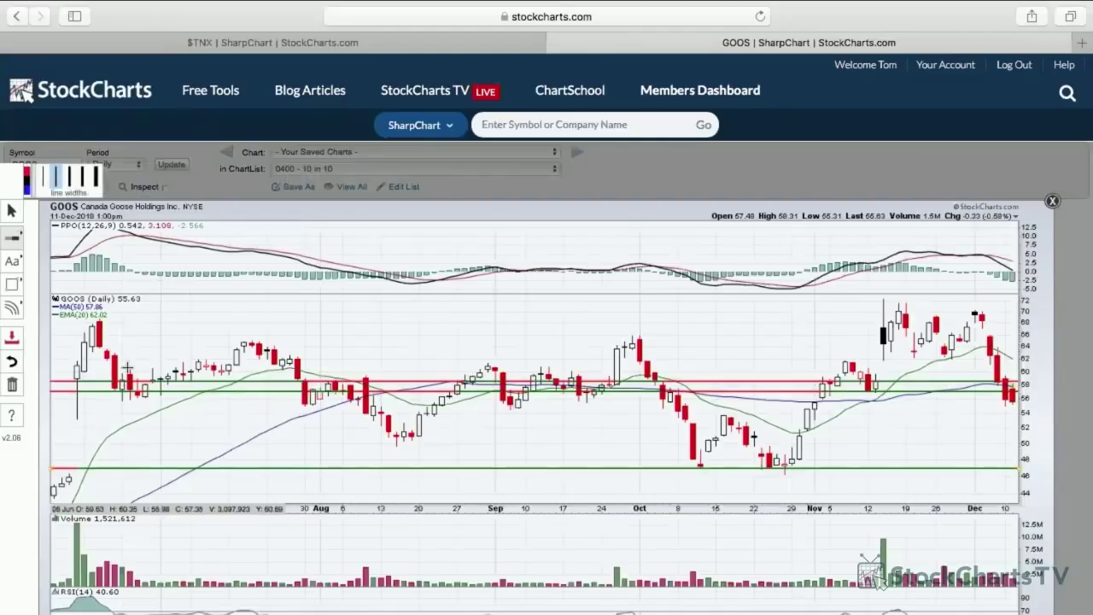
- Upload the annotated GOOS chart to the "0400 - 10 in 10" list with "002 - " in front of its name
{"action": "left_click", "coordinate": [12, 339]}
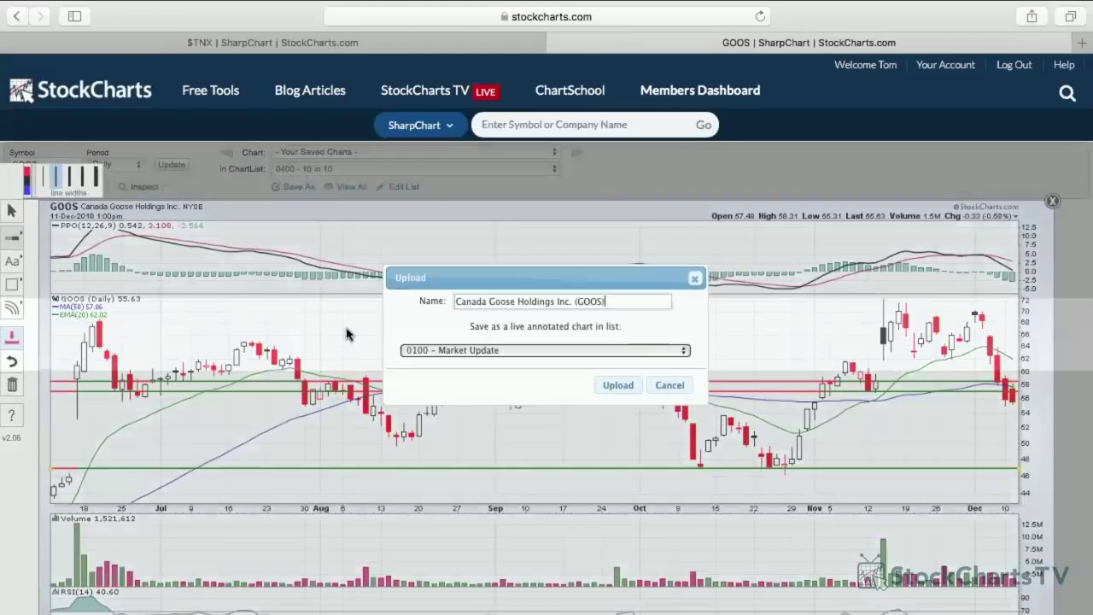
{"action": "left_click", "coordinate": [472, 350]}
{"action": "left_click", "coordinate": [485, 429]}
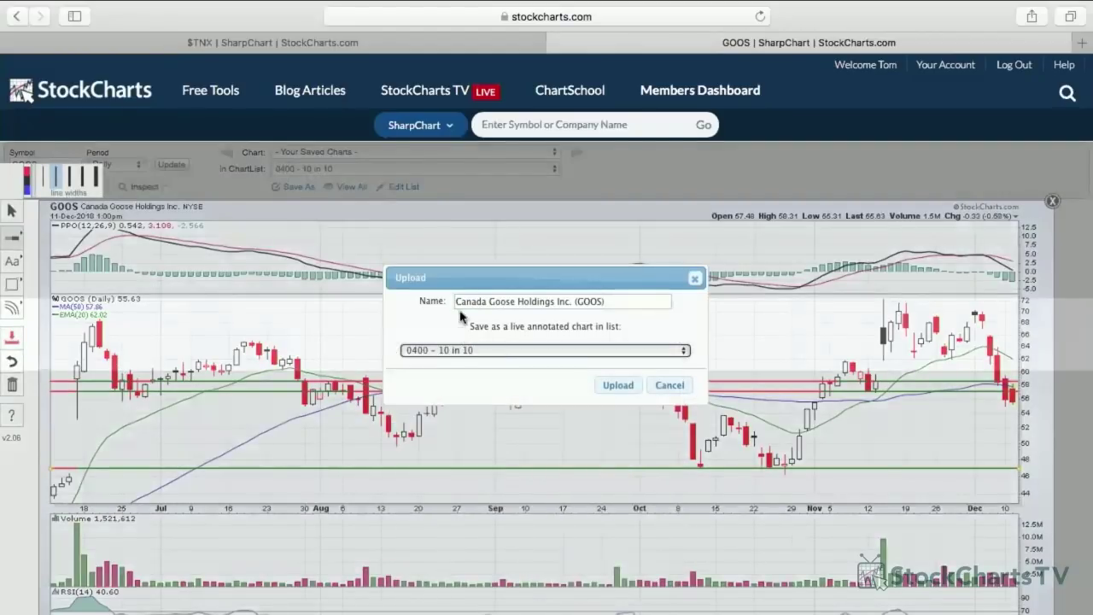
{"action": "left_click", "coordinate": [457, 301]}
{"action": "type", "text": "002 -"}
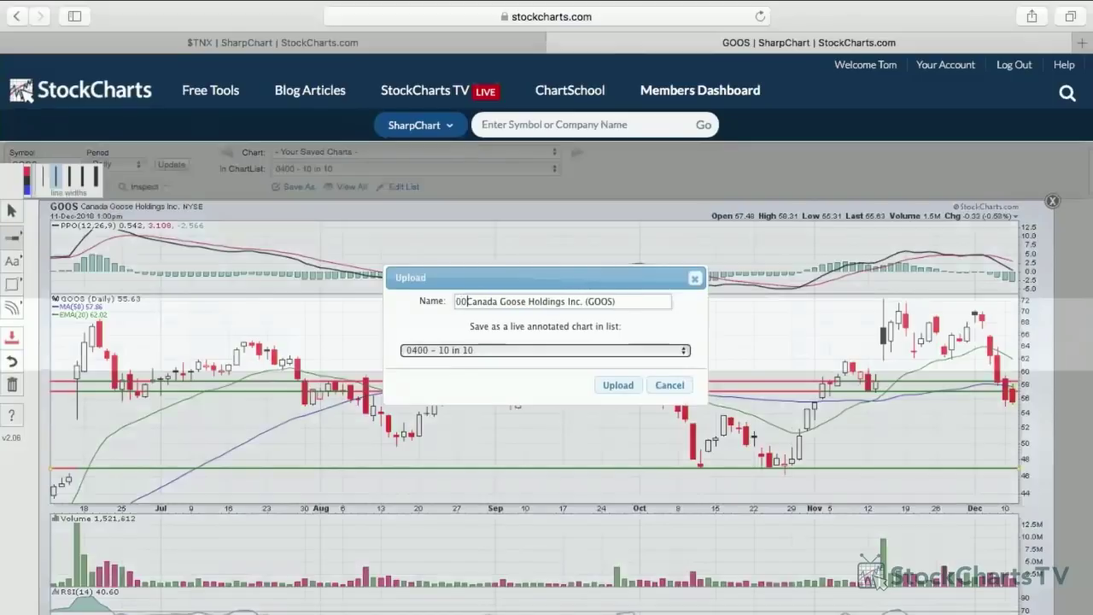
{"action": "left_click", "coordinate": [616, 386]}
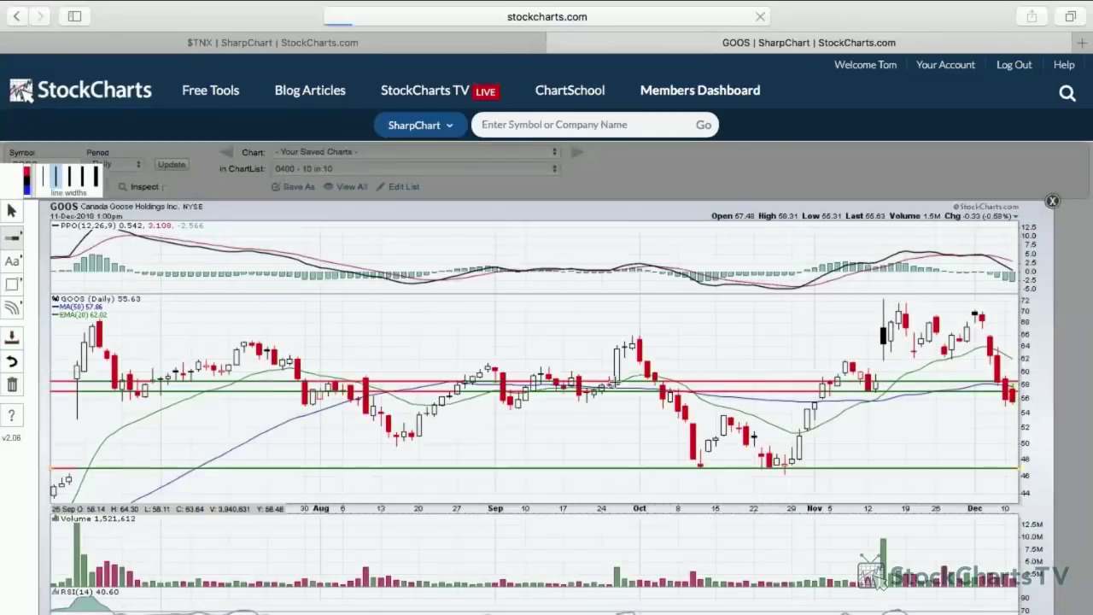
- Load the BNS chart and extend the symbol to the Toronto listing BNS.TO
{"action": "type", "text": "bns"}
{"action": "key", "text": "Return"}
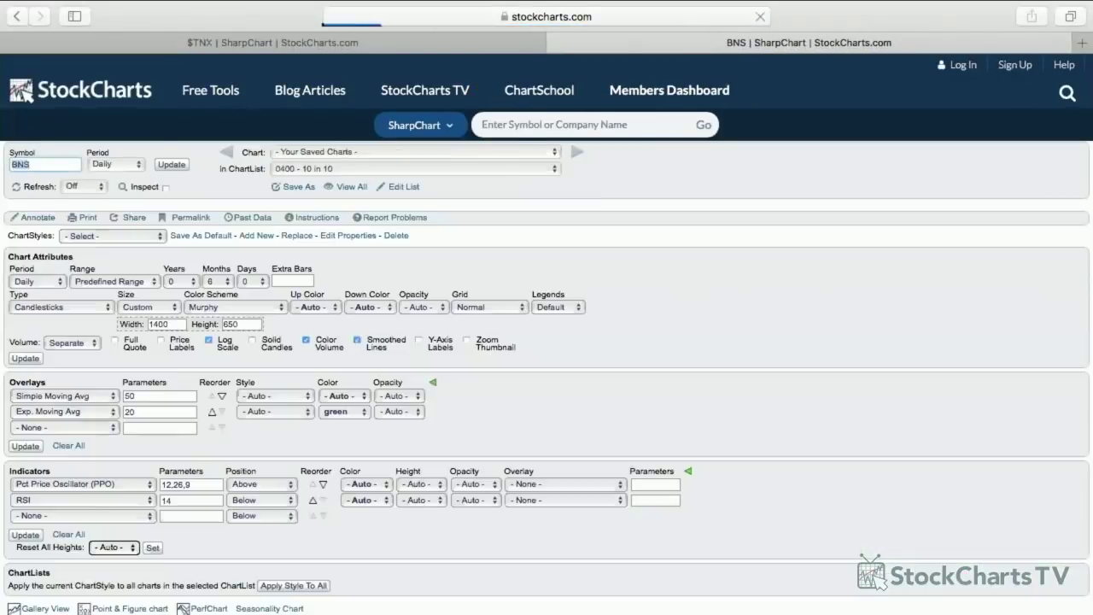
{"action": "key", "text": "Right"}
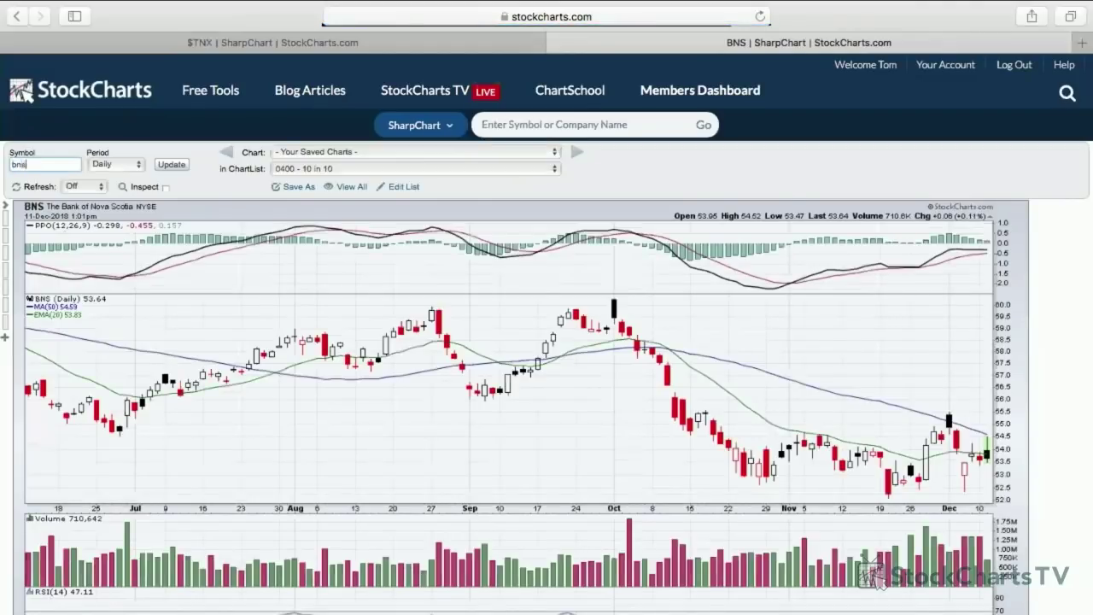
{"action": "type", "text": ".TO"}
{"action": "key", "text": "Return"}
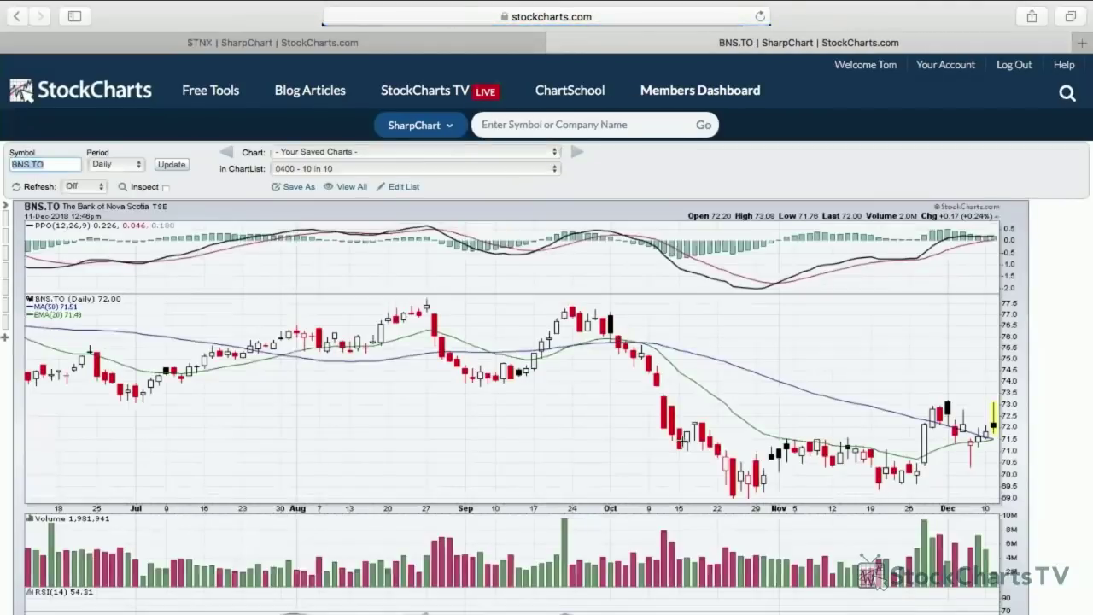
- Open the BNS.TO chart in the annotation tool
{"action": "scroll", "coordinate": [675, 439], "scroll_direction": "down", "scroll_amount": 1}
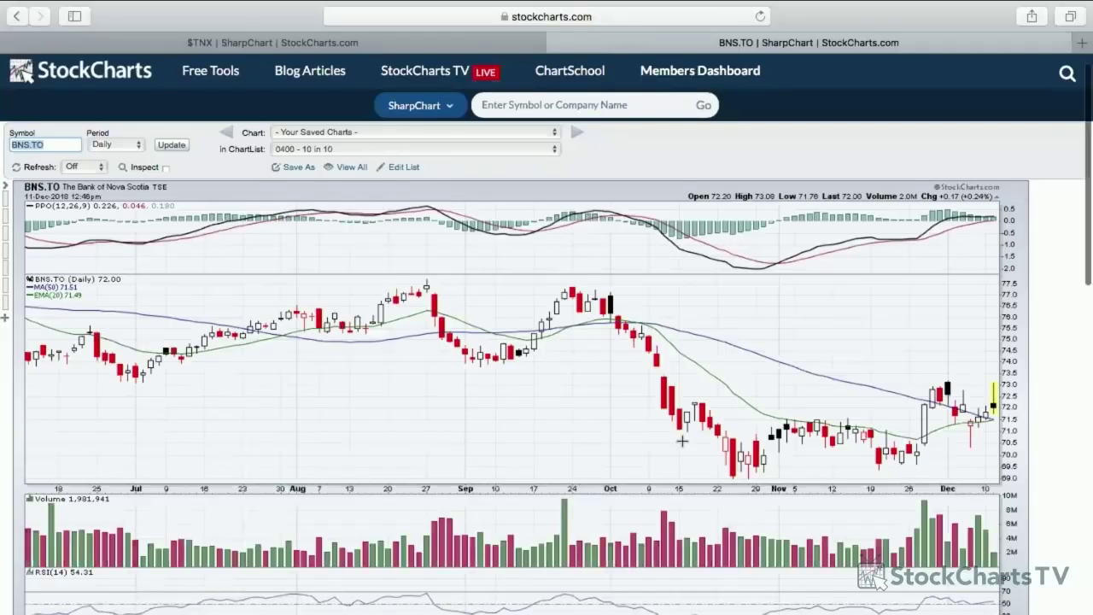
{"action": "scroll", "coordinate": [682, 441], "scroll_direction": "down", "scroll_amount": 2}
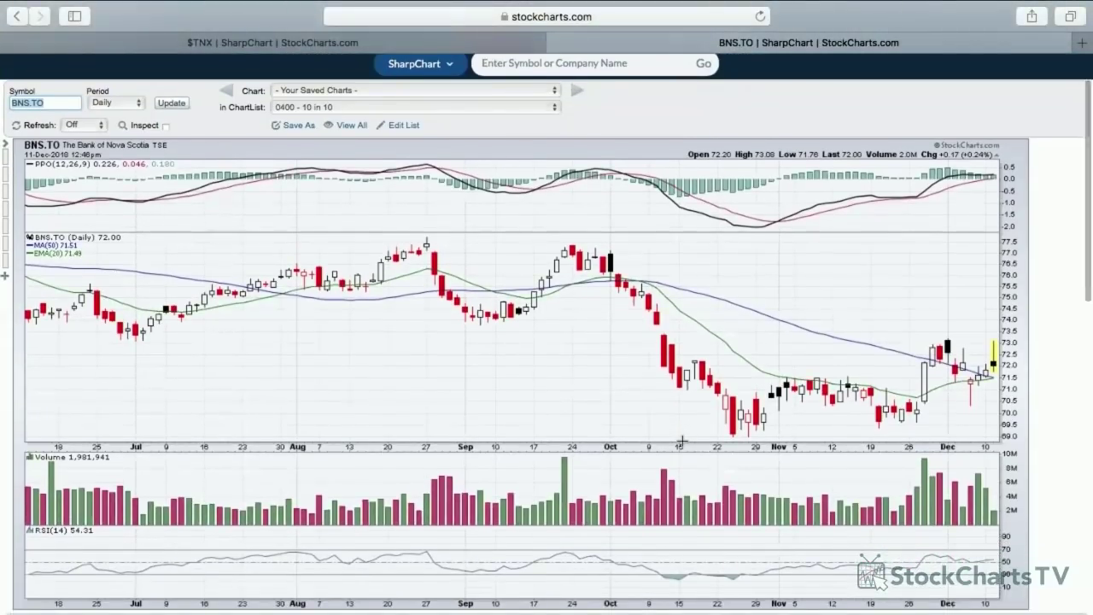
{"action": "scroll", "coordinate": [683, 441], "scroll_direction": "down", "scroll_amount": 5}
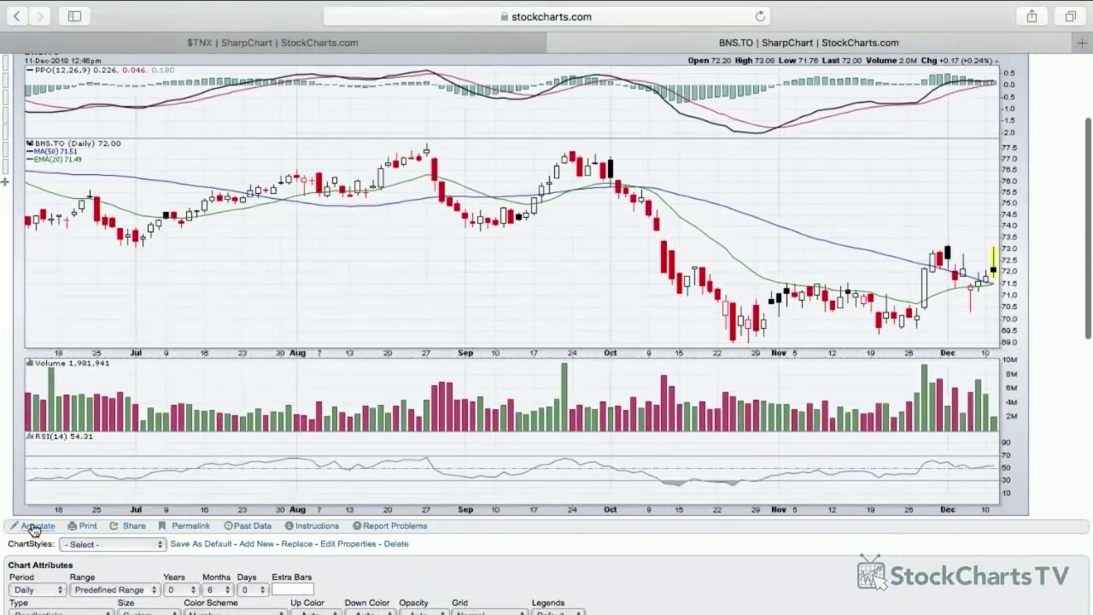
{"action": "left_click", "coordinate": [34, 527]}
- Draw three Auto Support-Resistance lines across the BNS.TO price chart at about 71.3, 71.5 and 73.1
{"action": "left_click", "coordinate": [12, 237]}
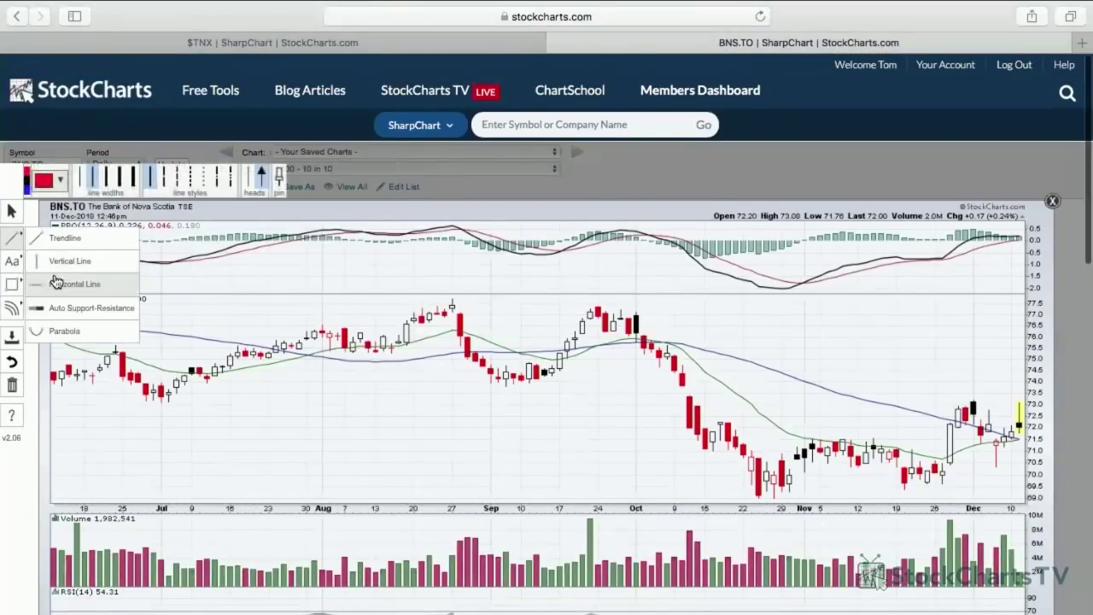
{"action": "left_click", "coordinate": [56, 283]}
{"action": "mouse_move", "coordinate": [161, 453]}
{"action": "left_mouse_down"}
{"action": "mouse_move", "coordinate": [162, 464]}
{"action": "mouse_move", "coordinate": [152, 452]}
{"action": "left_mouse_up"}
{"action": "left_click_drag", "start_coordinate": [152, 452], "coordinate": [151, 445]}
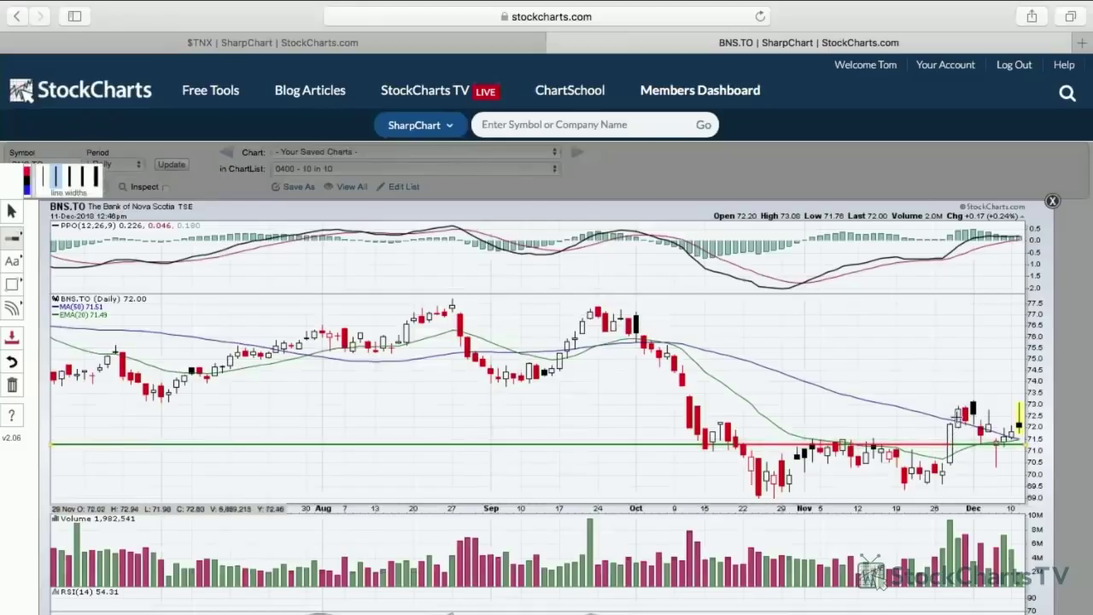
{"action": "left_click_drag", "start_coordinate": [871, 418], "coordinate": [873, 441]}
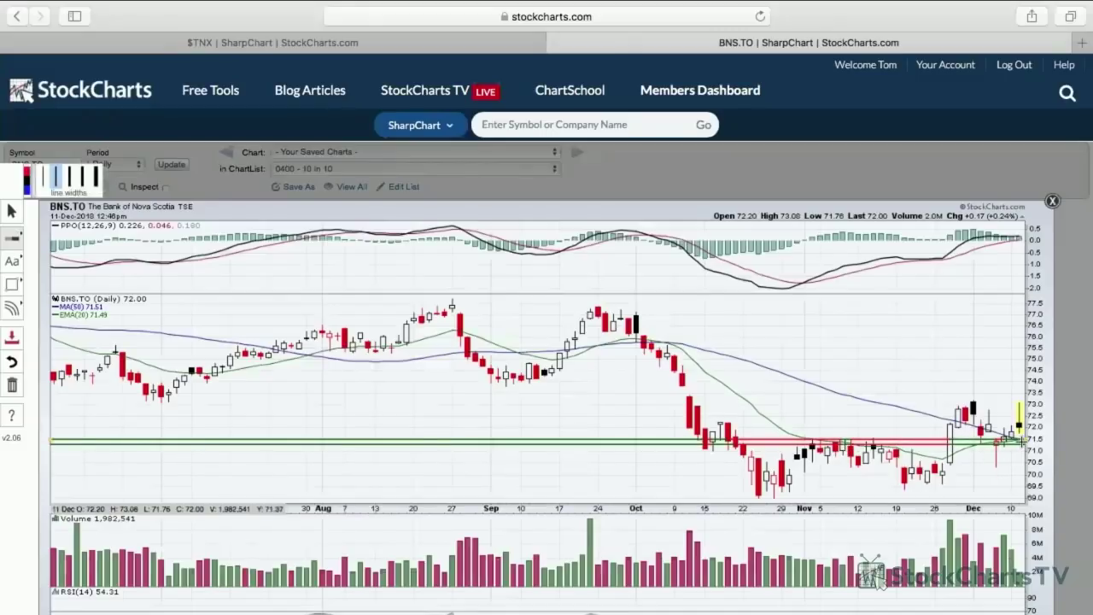
{"action": "left_click_drag", "start_coordinate": [922, 401], "coordinate": [915, 403]}
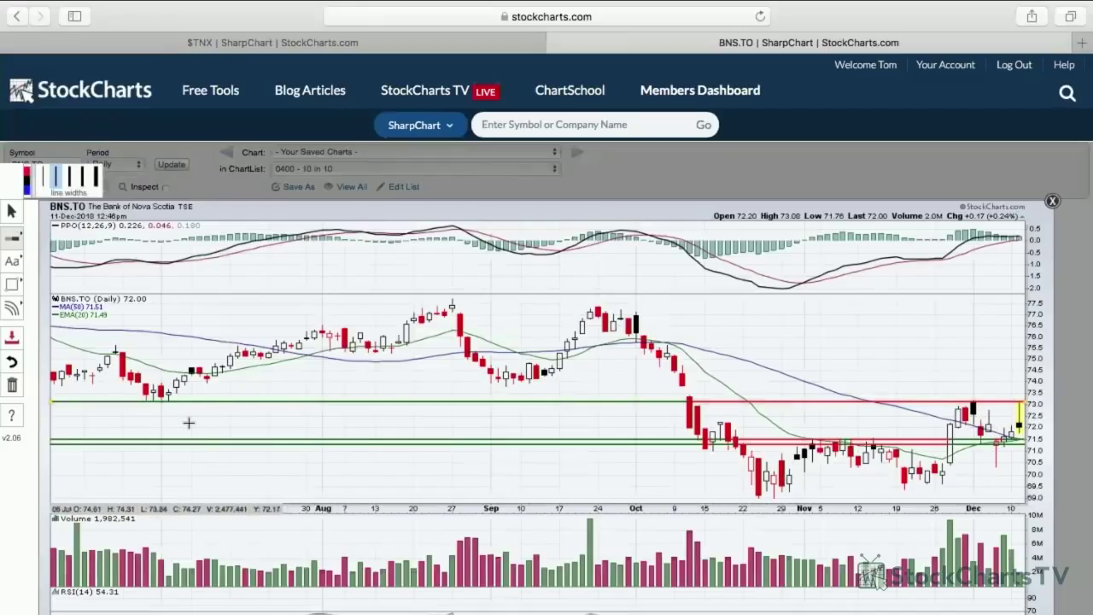
- Upload the annotated BNS.TO chart to the "0400 - 10 in 10" list with "003 - " in front of its name
{"action": "left_click", "coordinate": [21, 339]}
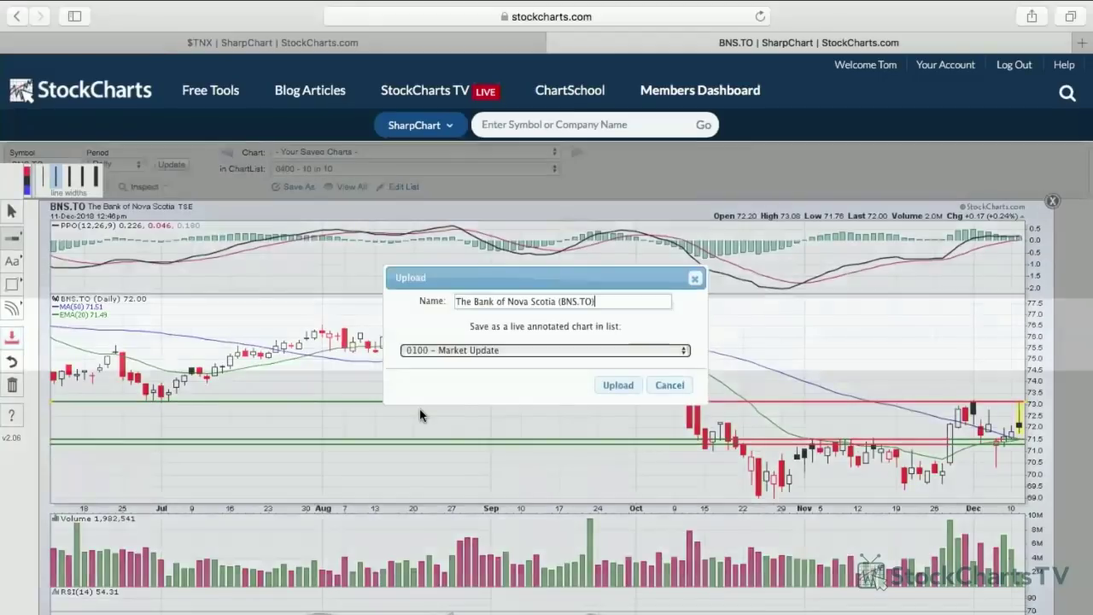
{"action": "left_click", "coordinate": [518, 352]}
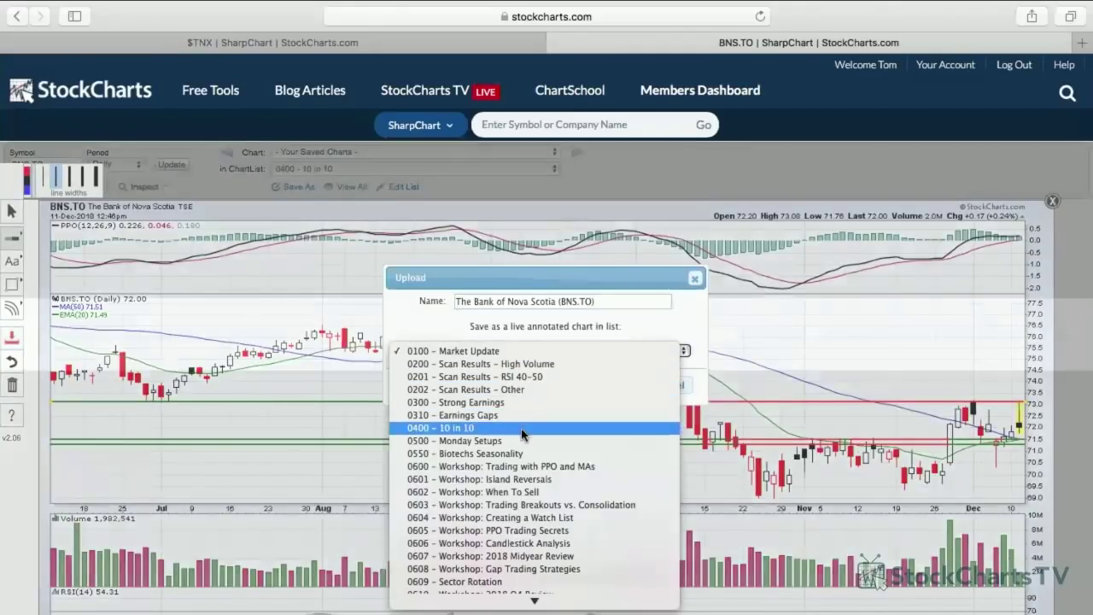
{"action": "left_click", "coordinate": [521, 431]}
{"action": "left_click", "coordinate": [457, 302]}
{"action": "type", "text": "0"}
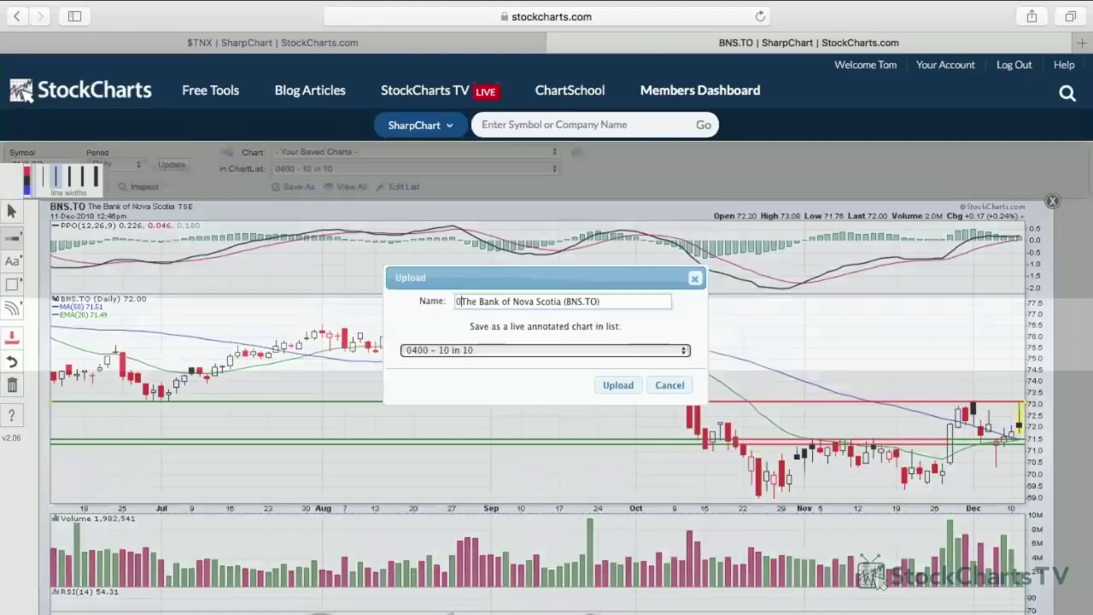
{"action": "type", "text": "03 -"}
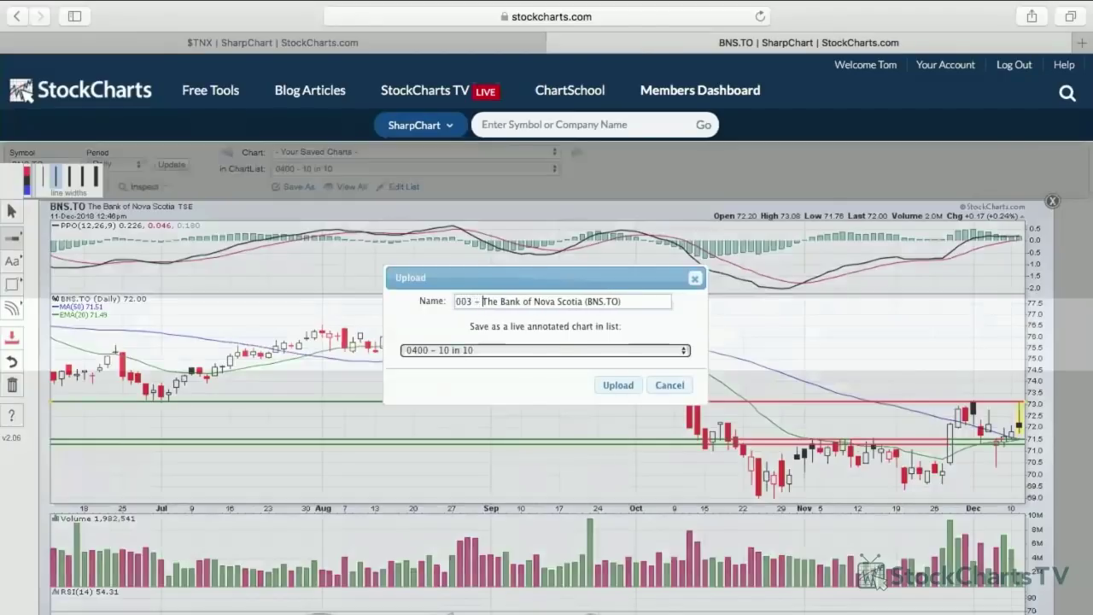
{"action": "left_click", "coordinate": [618, 386]}
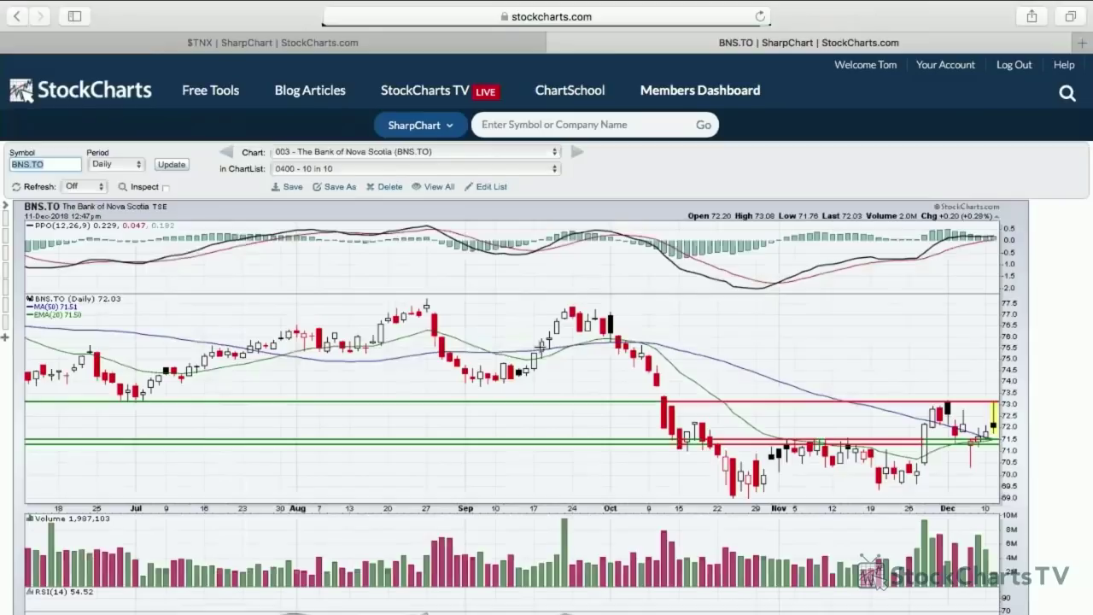
- Load the HLF chart and open it in the annotation tool
{"action": "type", "text": "hlf"}
{"action": "key", "text": "Return"}
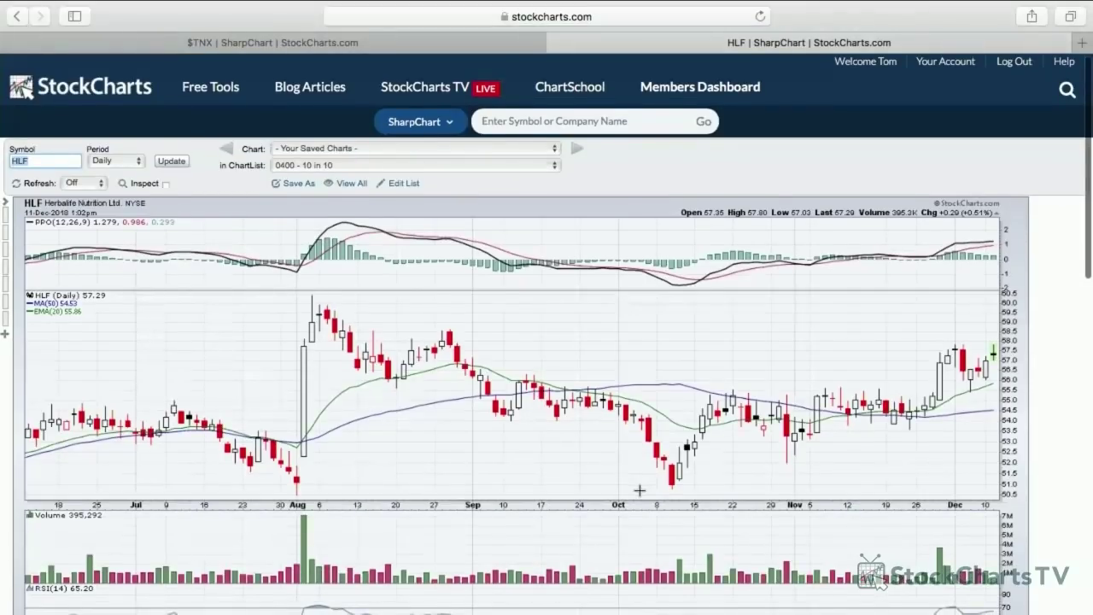
{"action": "scroll", "coordinate": [639, 490], "scroll_direction": "down", "scroll_amount": 2}
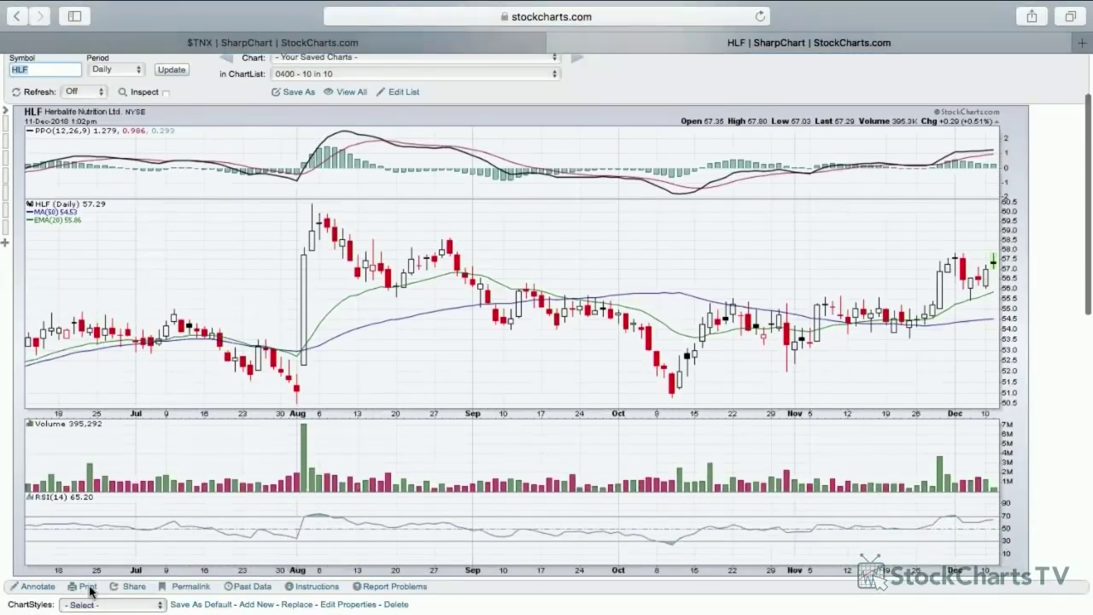
{"action": "left_click", "coordinate": [37, 587]}
- Draw two Auto Support-Resistance lines across the HLF price chart at about 55.3 and 56.0
{"action": "left_click", "coordinate": [17, 239]}
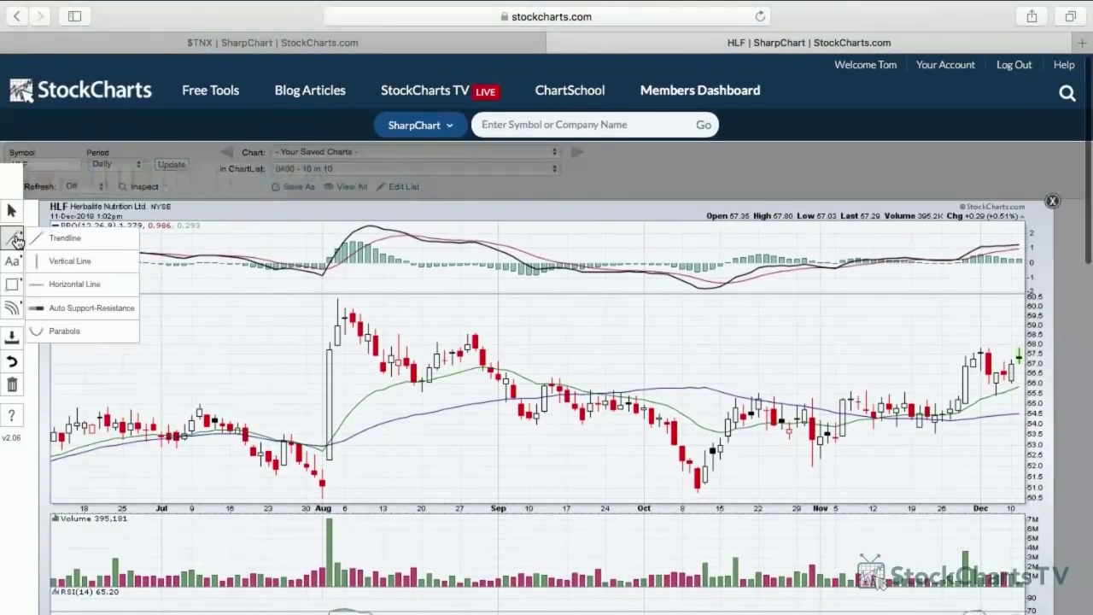
{"action": "left_click", "coordinate": [74, 283]}
{"action": "left_click", "coordinate": [176, 398]}
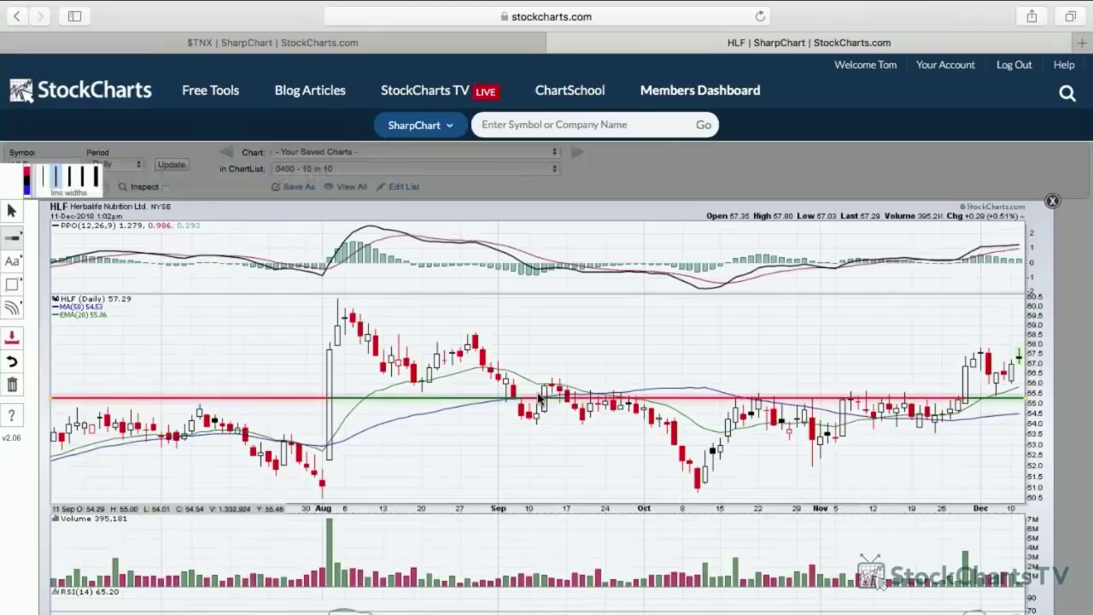
{"action": "left_click", "coordinate": [619, 384]}
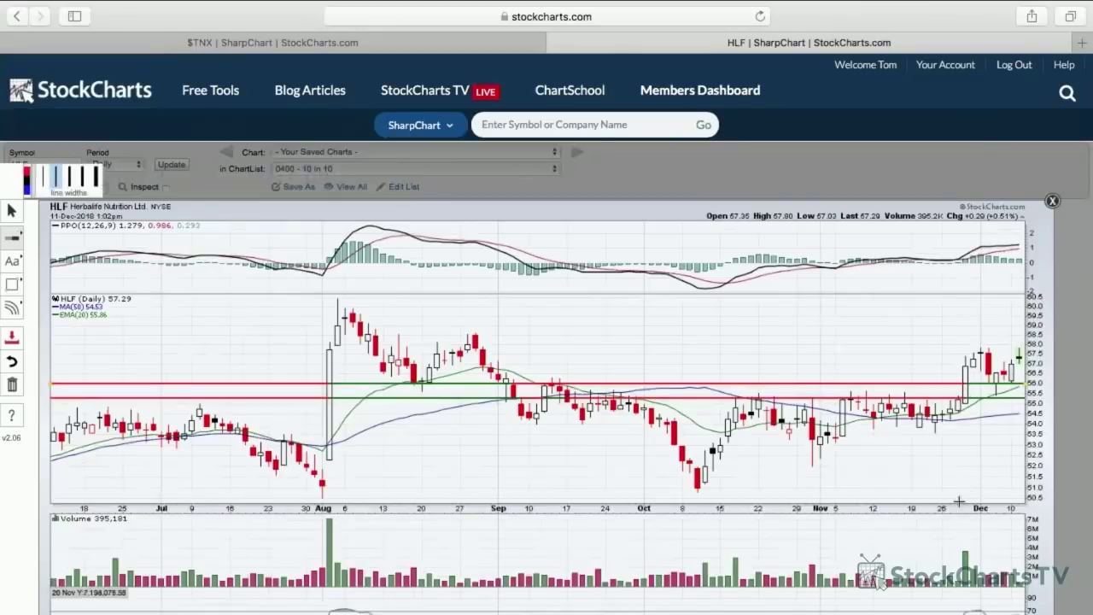
- Place a green up arrow just below the early-December low on the HLF price chart
{"action": "left_click", "coordinate": [14, 262]}
{"action": "left_click", "coordinate": [65, 311]}
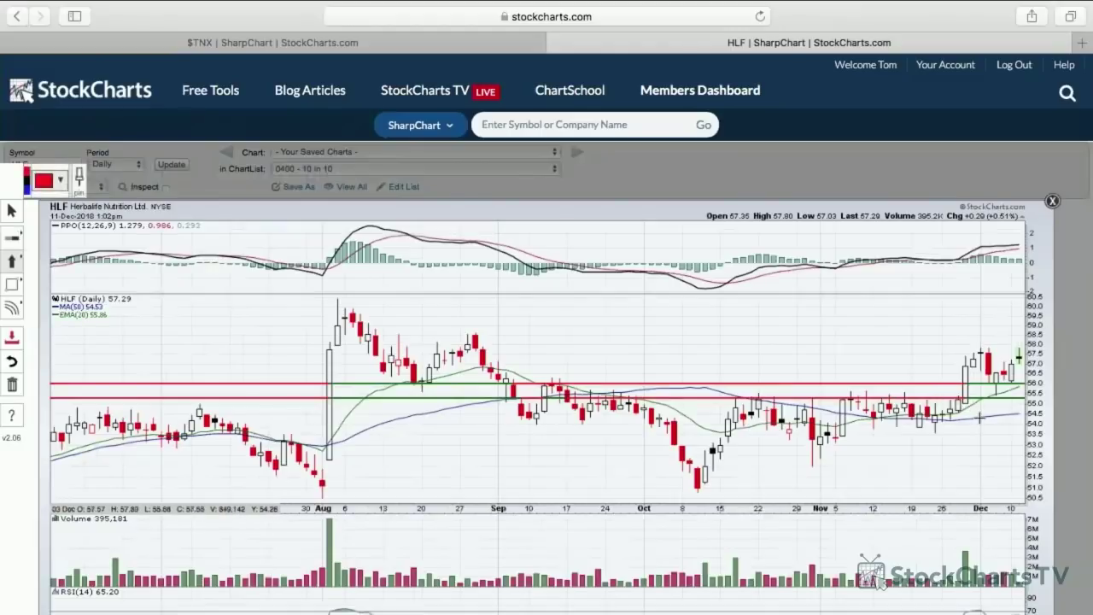
{"action": "left_click", "coordinate": [42, 184]}
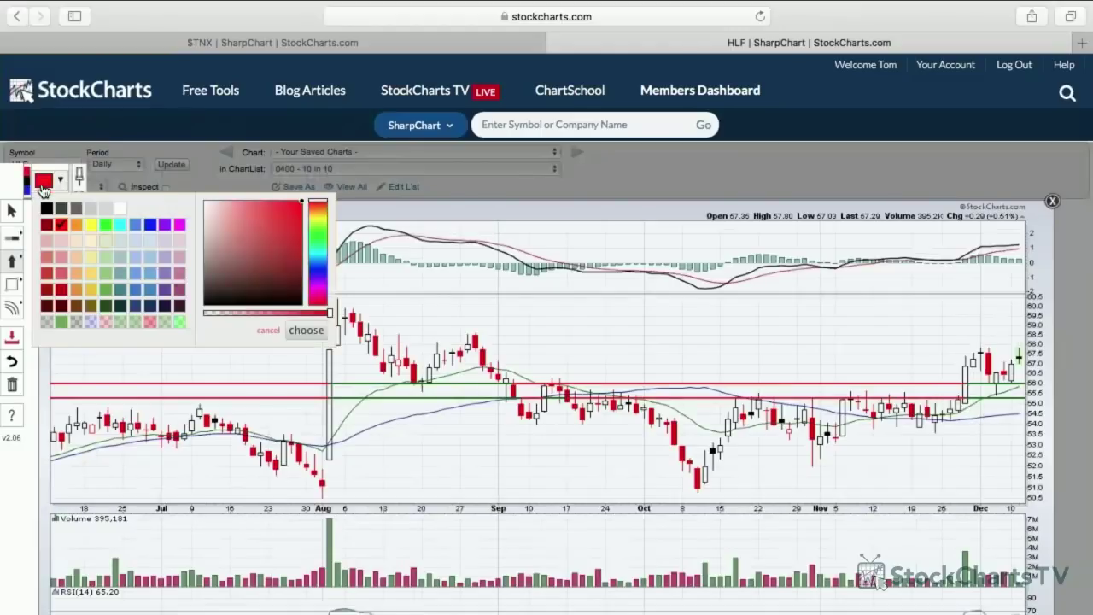
{"action": "left_click", "coordinate": [106, 289]}
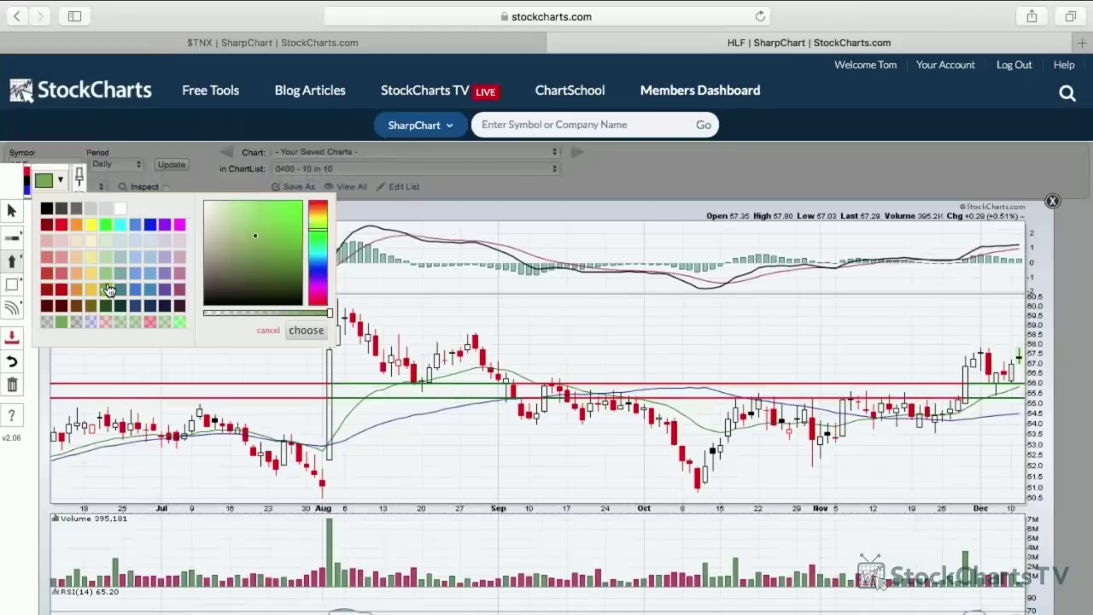
{"action": "left_click", "coordinate": [305, 330]}
{"action": "left_click", "coordinate": [996, 396]}
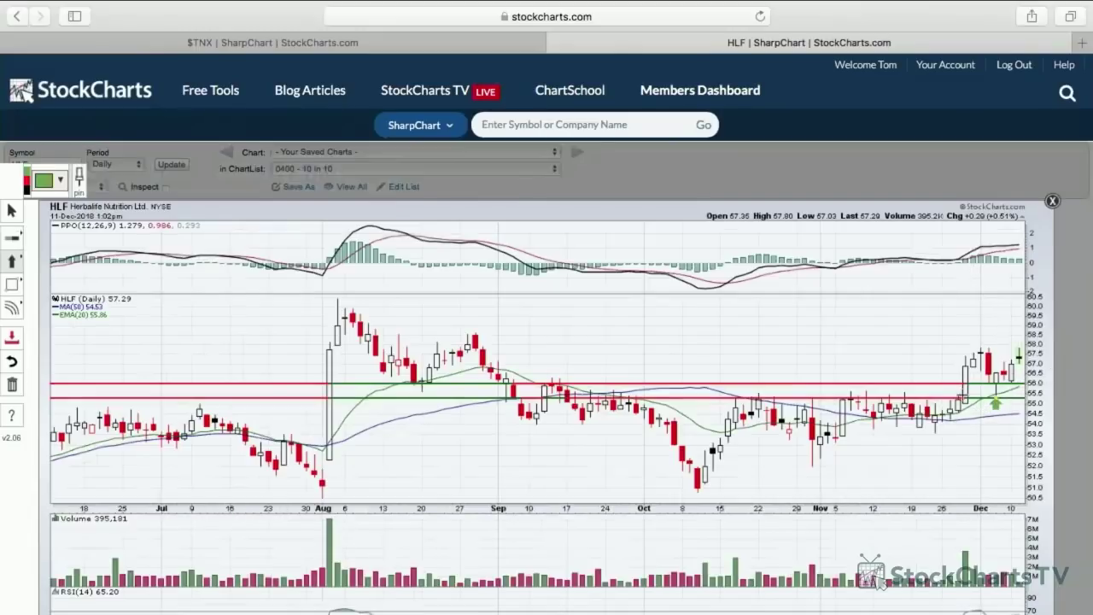
- Upload the annotated HLF chart to the "0400 - 10 in 10" list with "004- " in front of its name
{"action": "left_click", "coordinate": [14, 336]}
{"action": "left_click", "coordinate": [483, 350]}
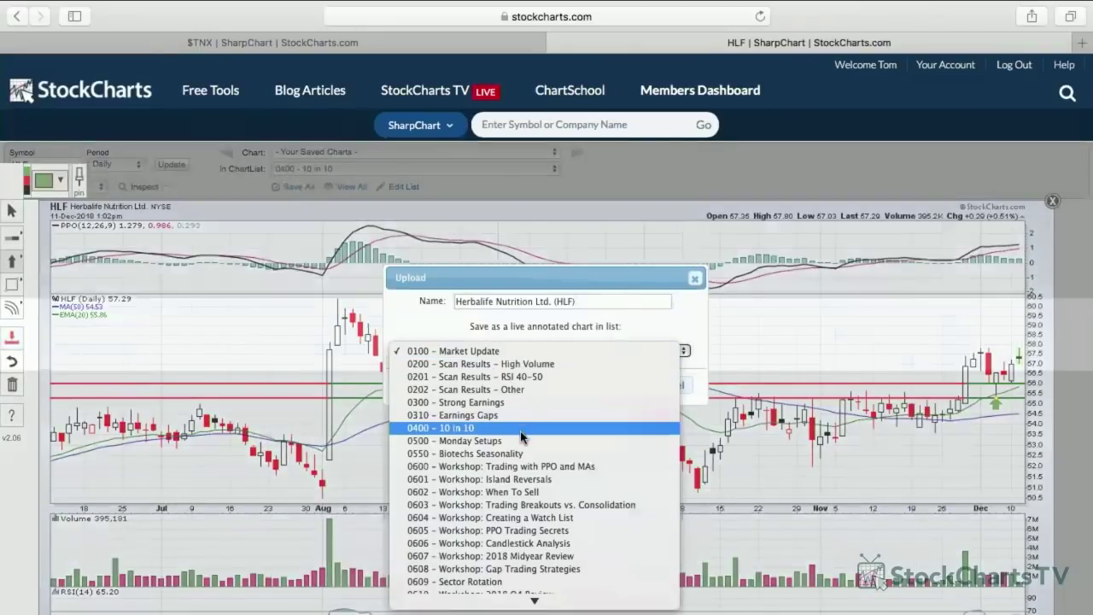
{"action": "left_click", "coordinate": [522, 437]}
{"action": "left_click", "coordinate": [457, 301]}
{"action": "type", "text": "004-"}
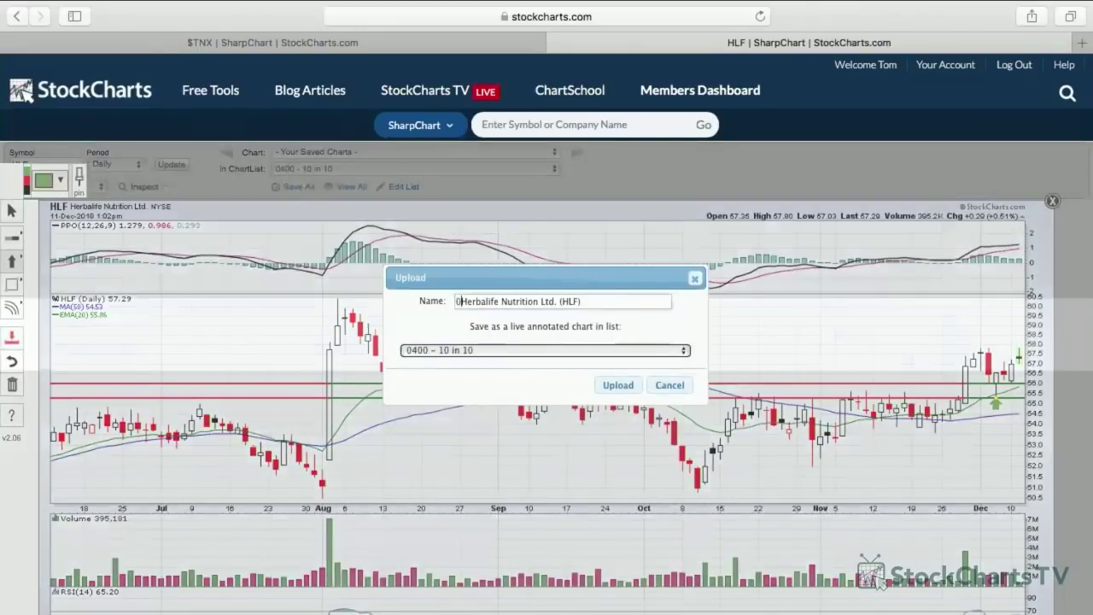
{"action": "left_click", "coordinate": [606, 386]}
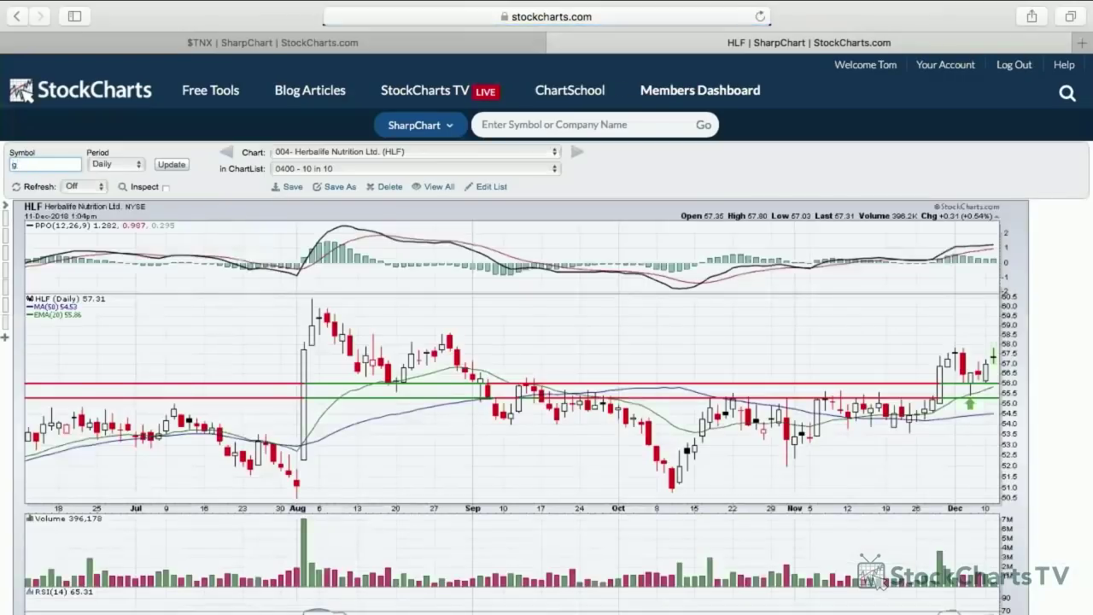
- Load the CGC chart and open it in the annotation tool
{"action": "type", "text": "cgc"}
{"action": "key", "text": "Return"}
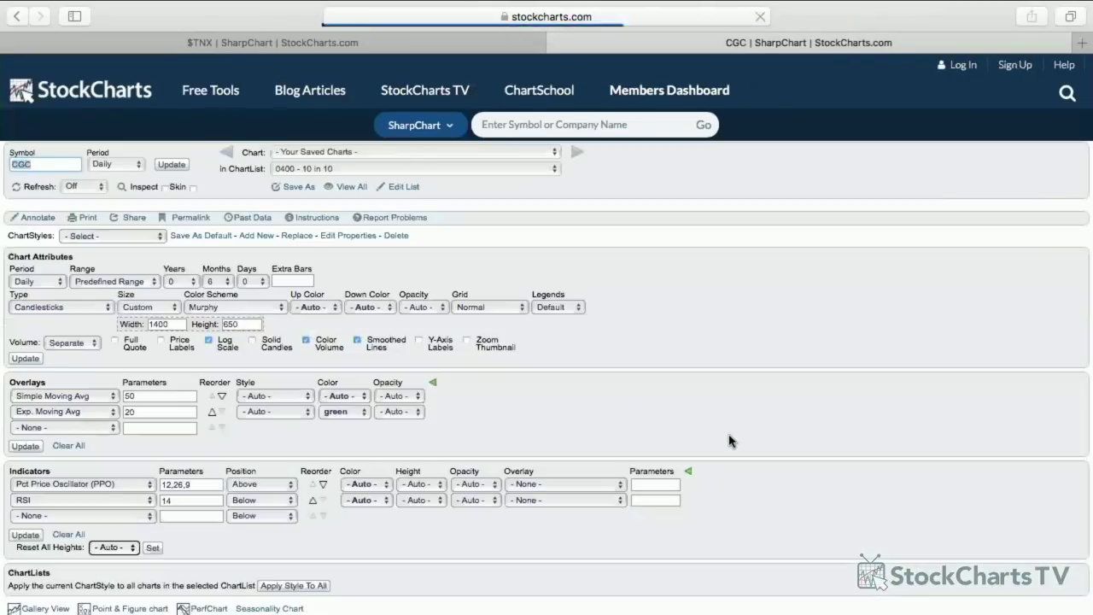
{"action": "scroll", "coordinate": [729, 436], "scroll_direction": "down", "scroll_amount": 2}
{"action": "scroll", "coordinate": [730, 435], "scroll_direction": "down", "scroll_amount": 3}
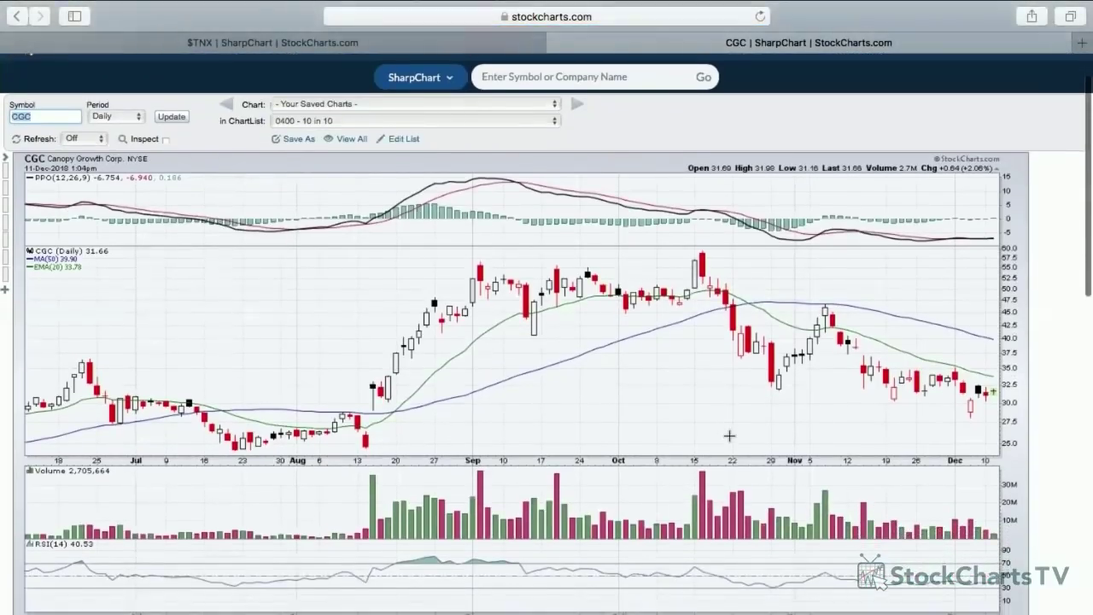
{"action": "scroll", "coordinate": [730, 435], "scroll_direction": "down", "scroll_amount": 1}
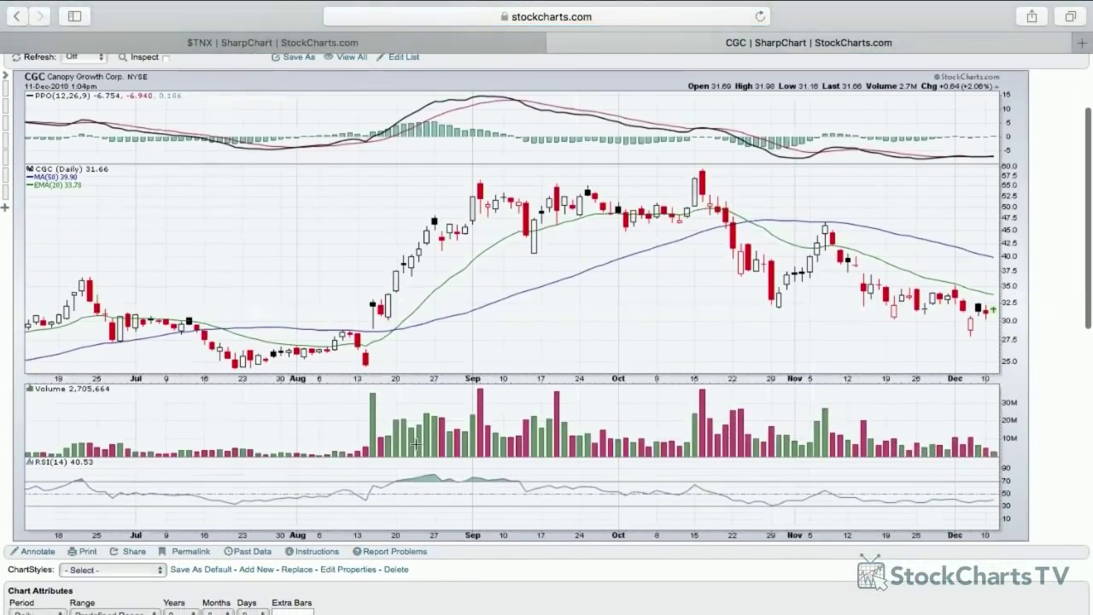
{"action": "scroll", "coordinate": [416, 444], "scroll_direction": "down", "scroll_amount": 3}
{"action": "left_click", "coordinate": [38, 483]}
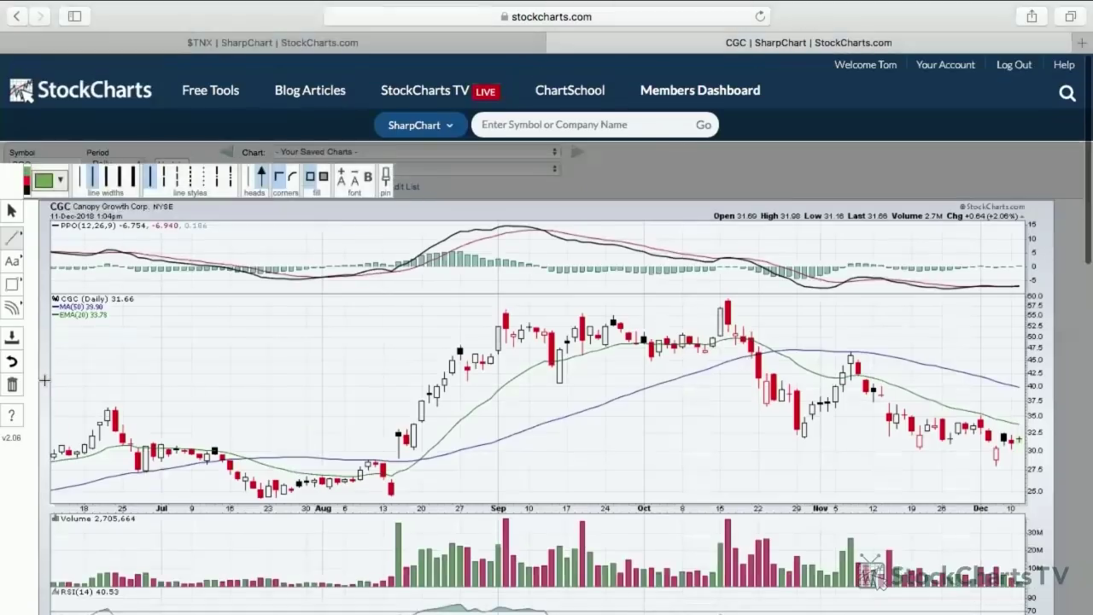
- Draw two Auto Support-Resistance lines across the CGC price chart at about 29 and 24.5
{"action": "left_click", "coordinate": [17, 242]}
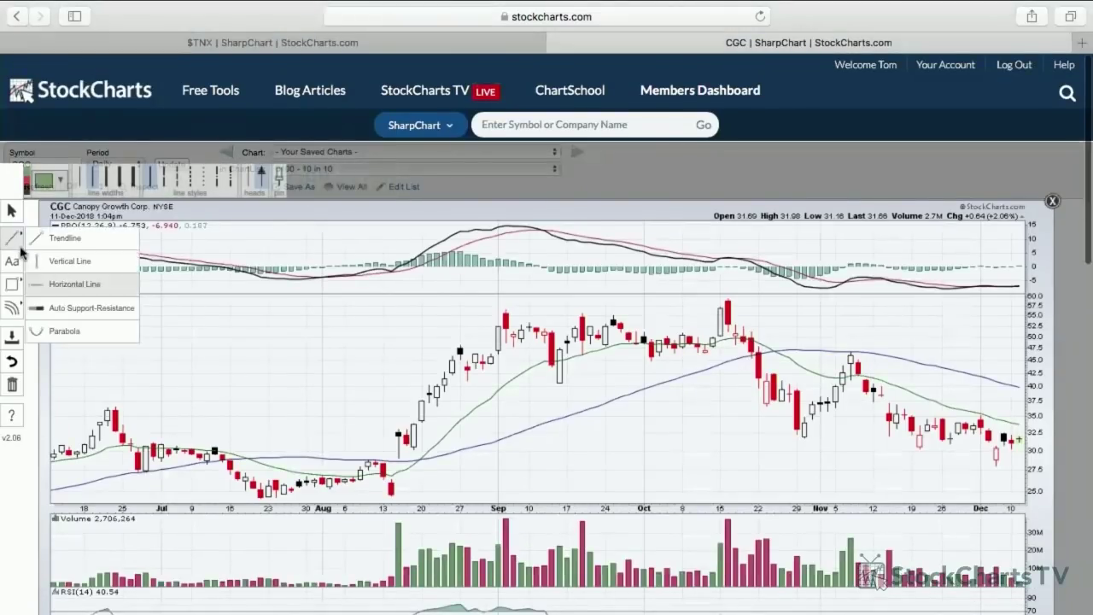
{"action": "left_click", "coordinate": [91, 307]}
{"action": "left_click", "coordinate": [201, 459]}
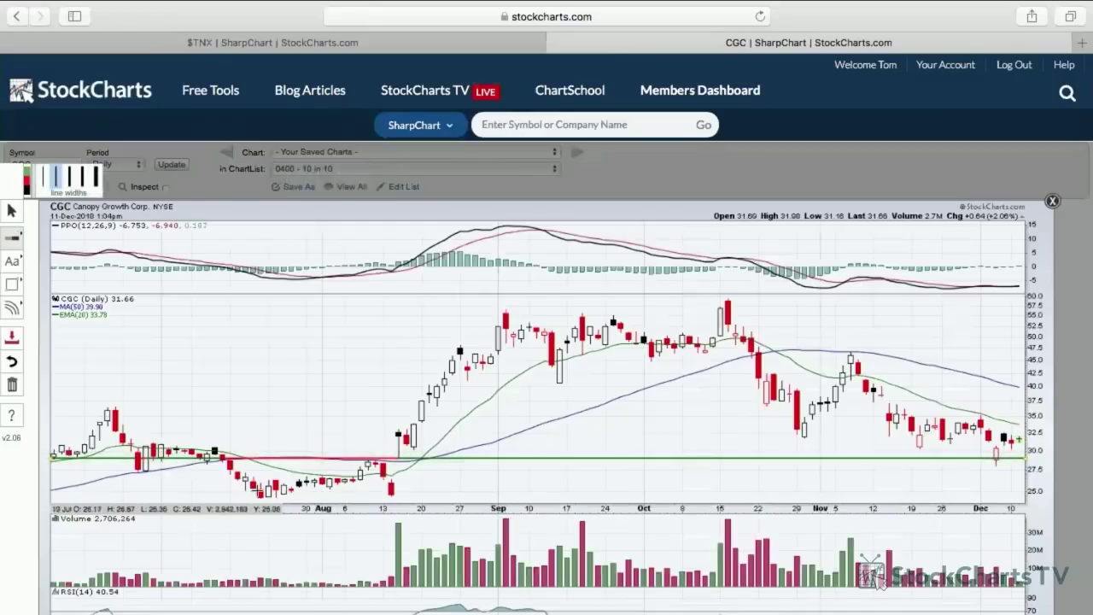
{"action": "left_click", "coordinate": [256, 498]}
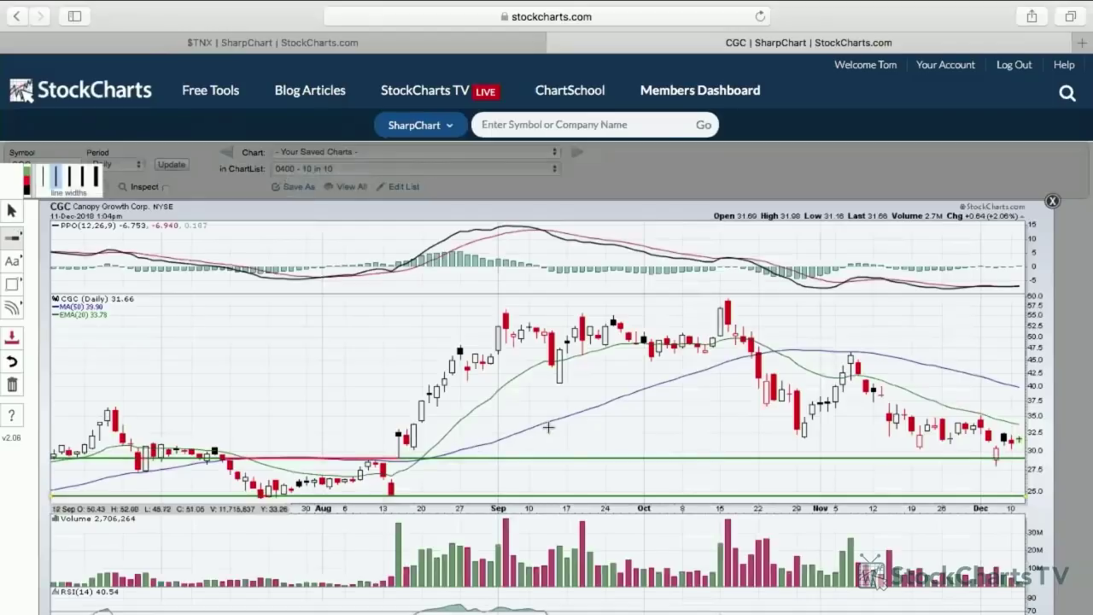
- Upload the annotated CGC chart to the "0400 - 10 in 10" list with "005 - " in front of its name
{"action": "scroll", "coordinate": [549, 427], "scroll_direction": "down", "scroll_amount": 1}
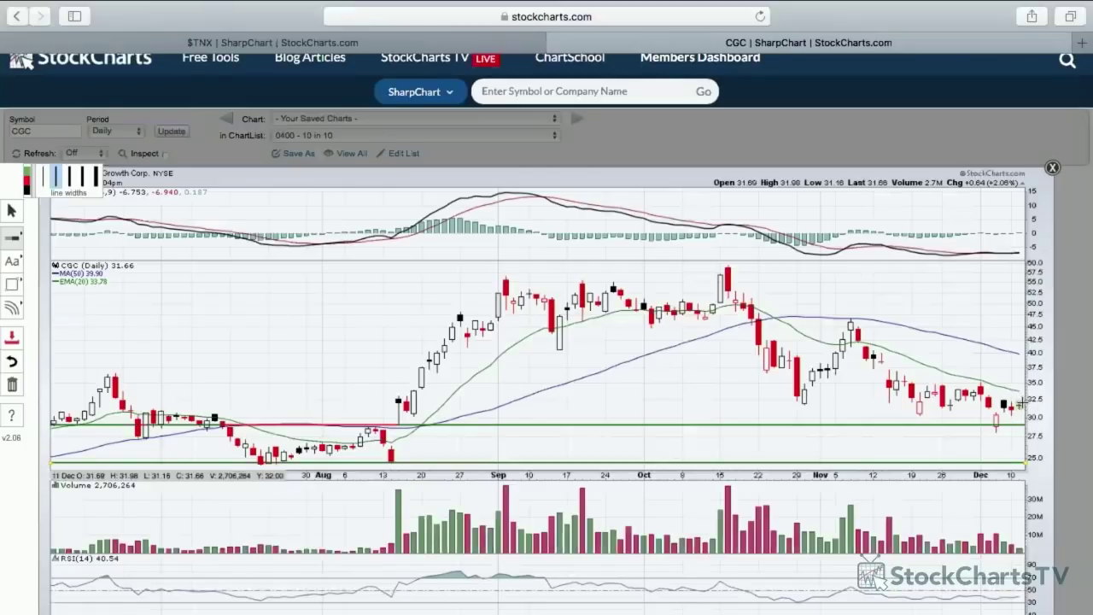
{"action": "left_click", "coordinate": [16, 341]}
{"action": "left_click", "coordinate": [454, 352]}
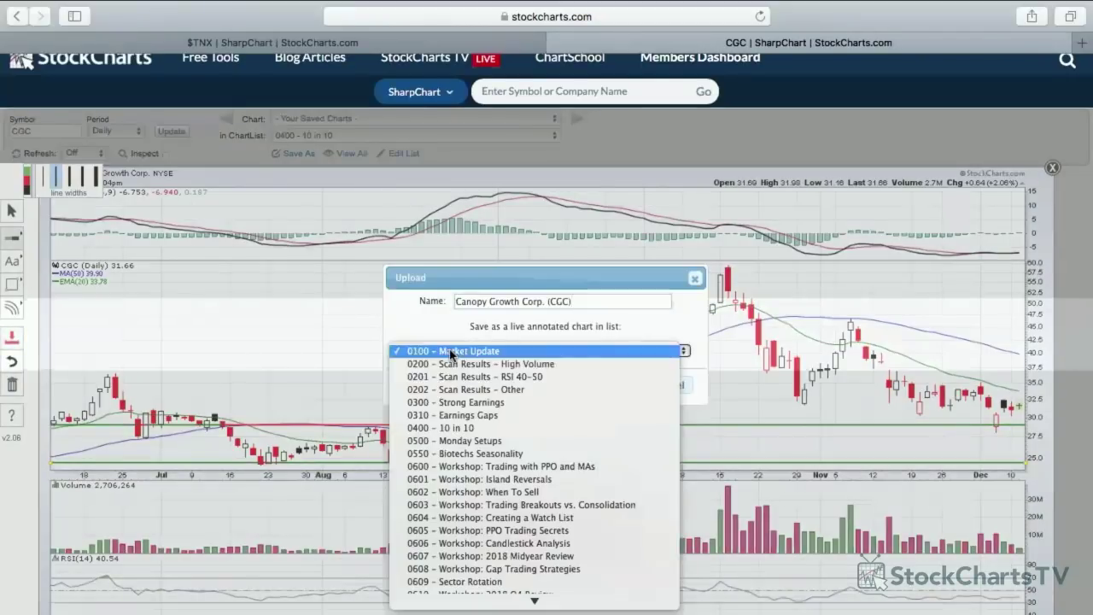
{"action": "left_click", "coordinate": [475, 431]}
{"action": "left_click", "coordinate": [456, 303]}
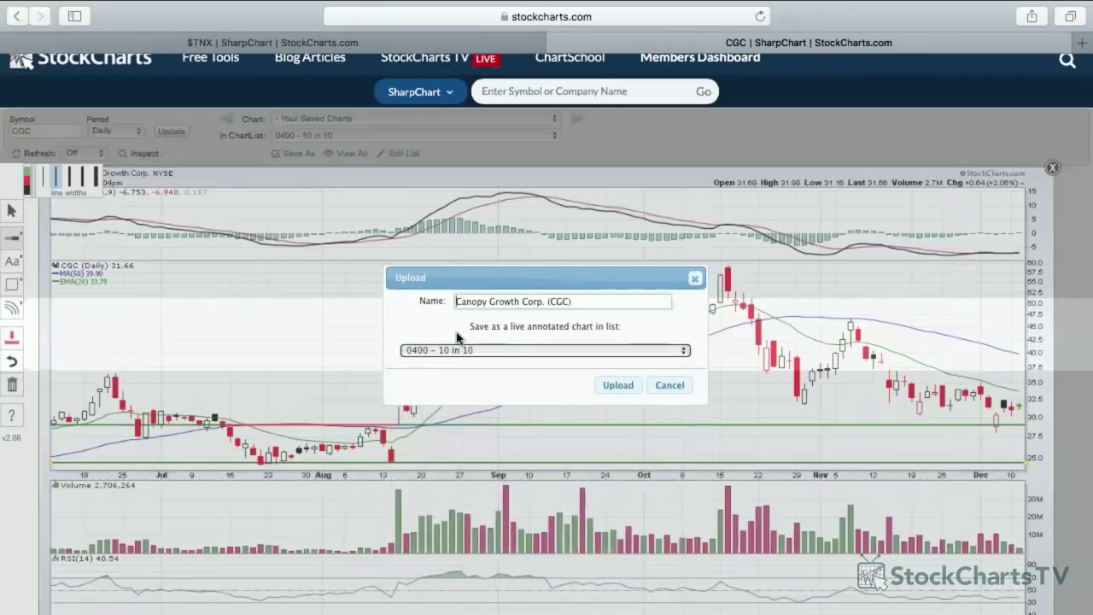
{"action": "type", "text": "005 -"}
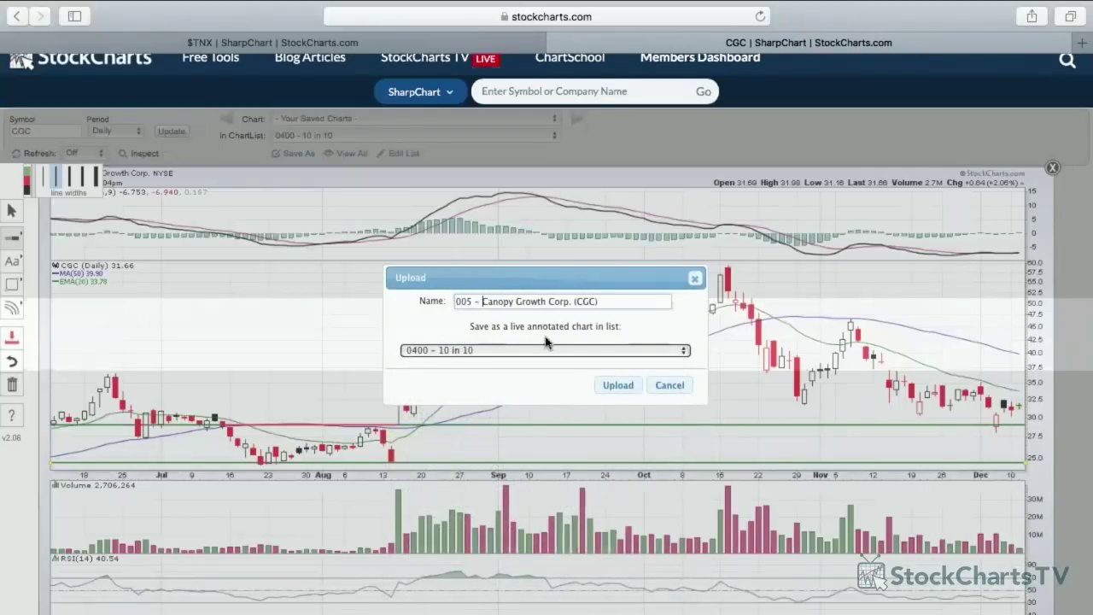
{"action": "left_click", "coordinate": [614, 383]}
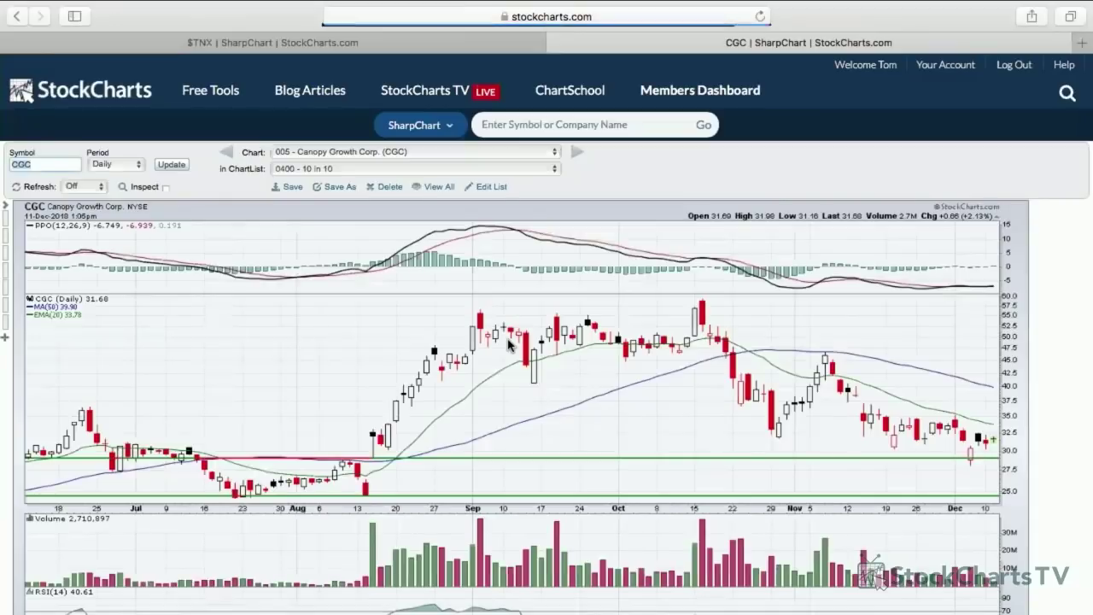
- Load the AEP chart and open it in the annotation tool
{"action": "type", "text": "aep"}
{"action": "key", "text": "Return"}
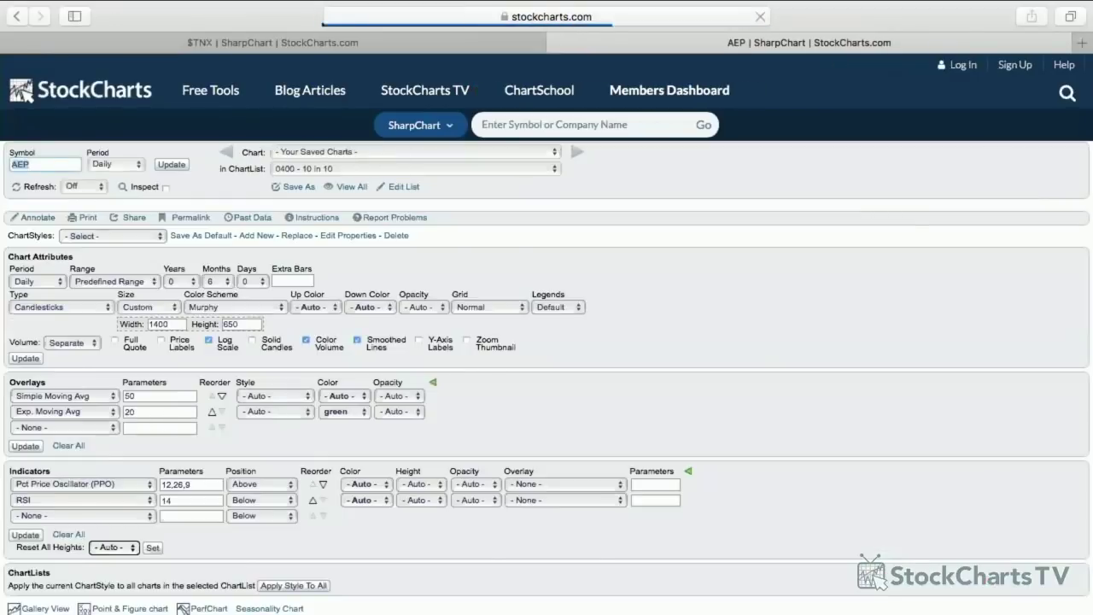
{"action": "scroll", "coordinate": [547, 342], "scroll_direction": "down", "scroll_amount": 1}
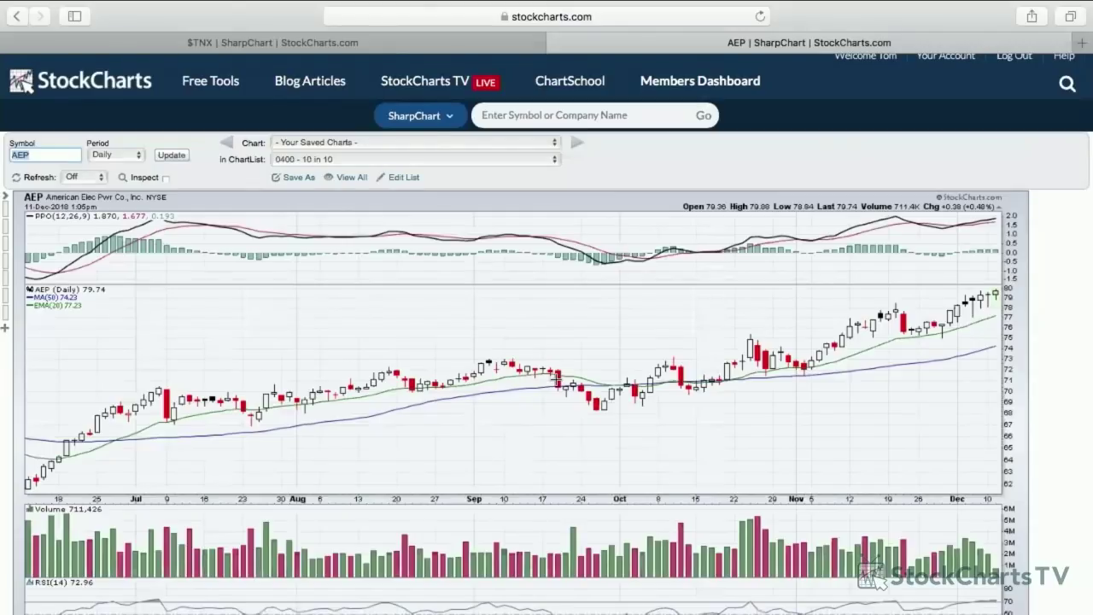
{"action": "scroll", "coordinate": [546, 342], "scroll_direction": "down", "scroll_amount": 1}
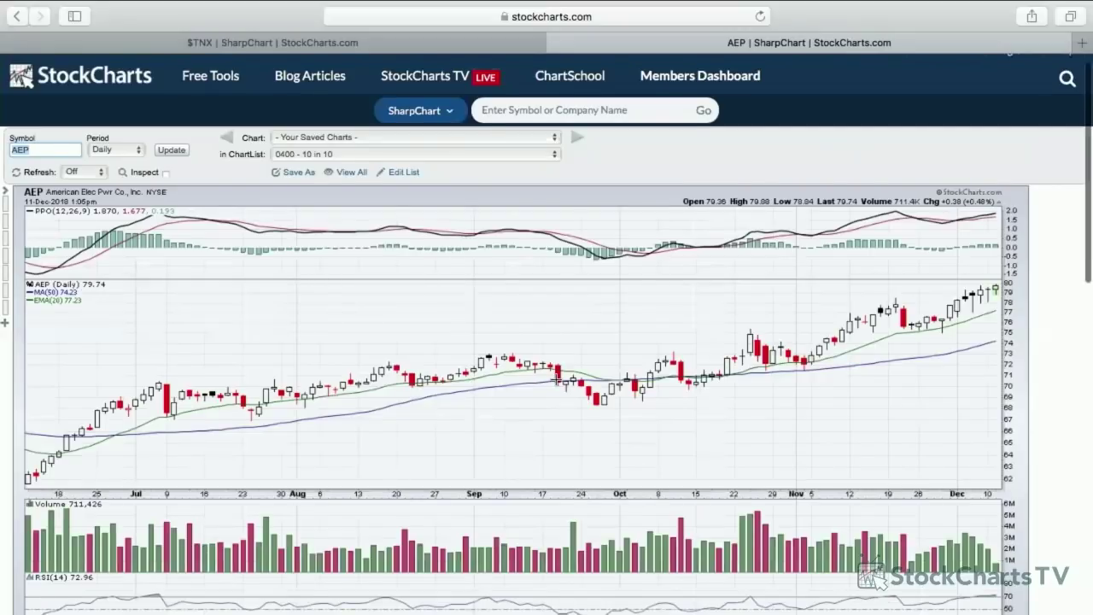
{"action": "scroll", "coordinate": [556, 378], "scroll_direction": "down", "scroll_amount": 5}
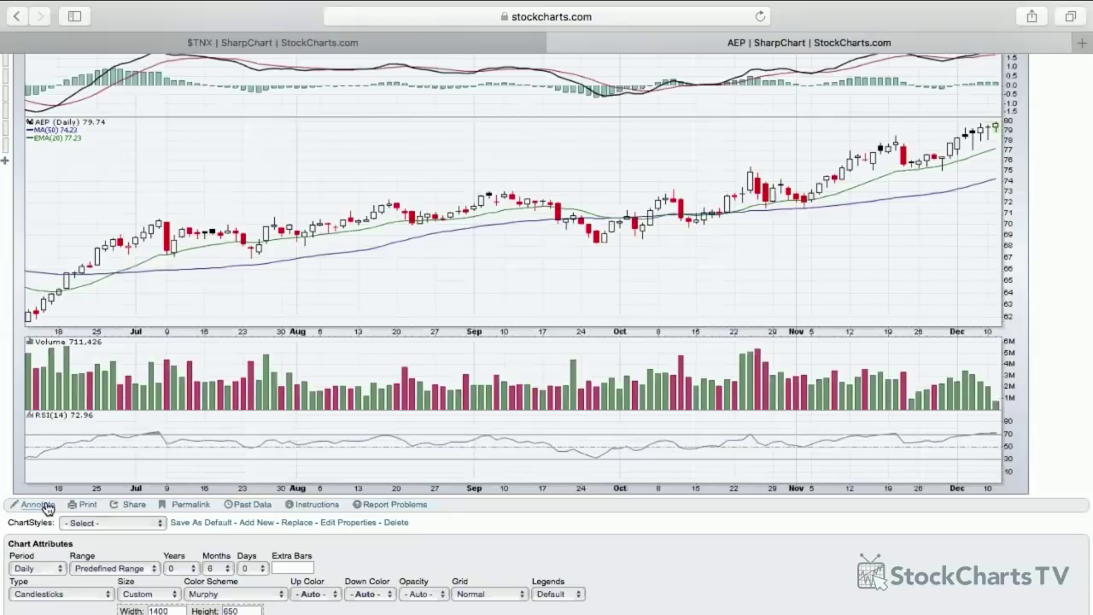
{"action": "left_click", "coordinate": [47, 507]}
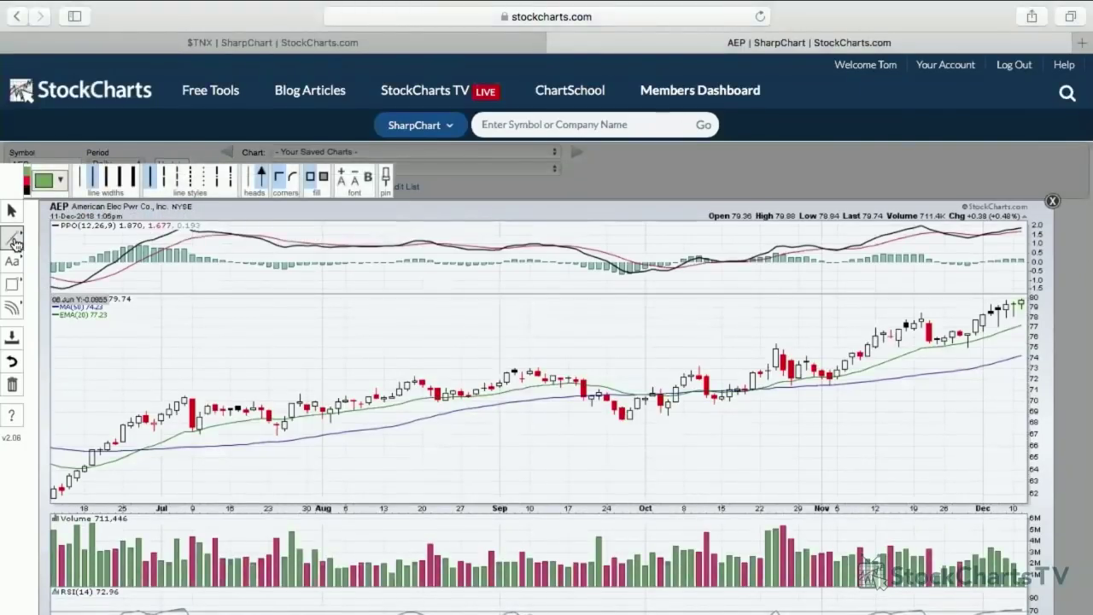
- Draw two Auto Support-Resistance lines across the AEP price chart at about 75 and 79.9
{"action": "left_click", "coordinate": [15, 241]}
{"action": "left_click", "coordinate": [80, 307]}
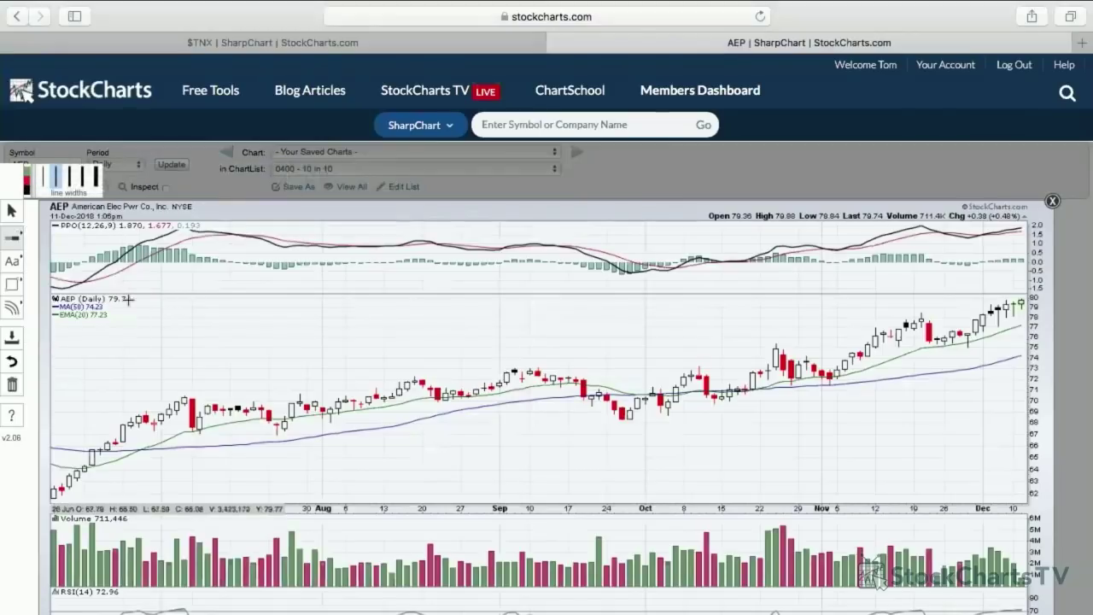
{"action": "left_click", "coordinate": [178, 353]}
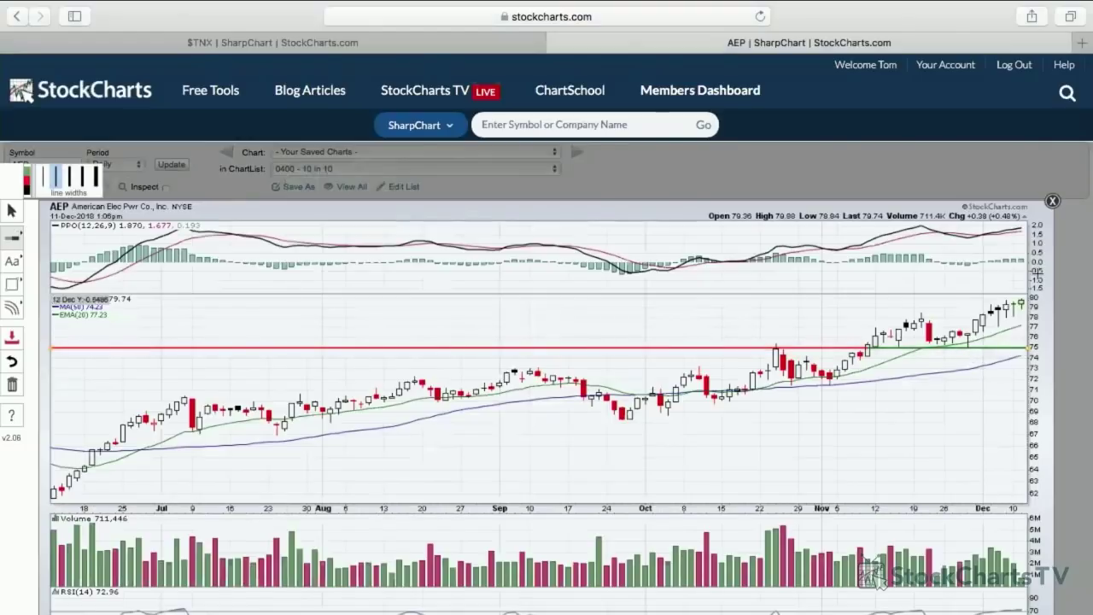
{"action": "left_click", "coordinate": [688, 299]}
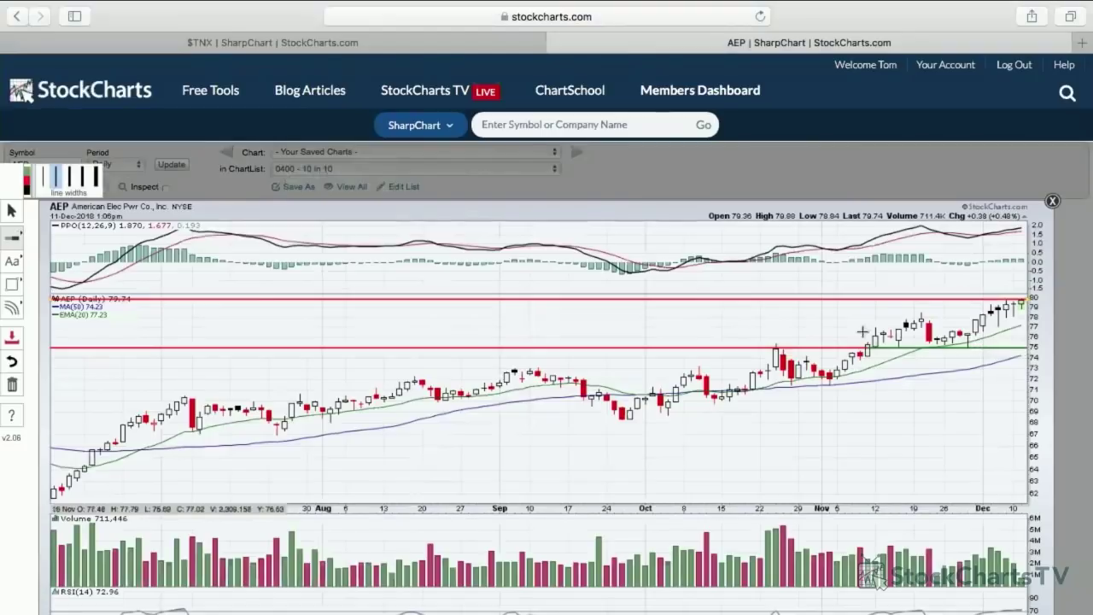
- Upload the annotated AEP chart to the "0400 - 10 in 10" list with "006 - " in front of its name
{"action": "left_click", "coordinate": [14, 342]}
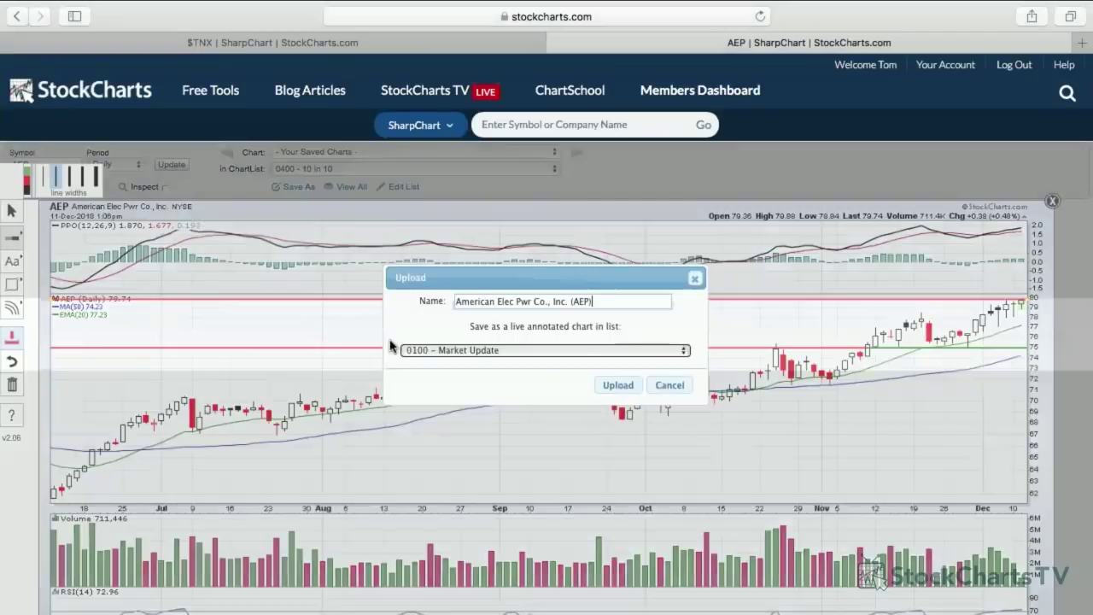
{"action": "left_click", "coordinate": [470, 350]}
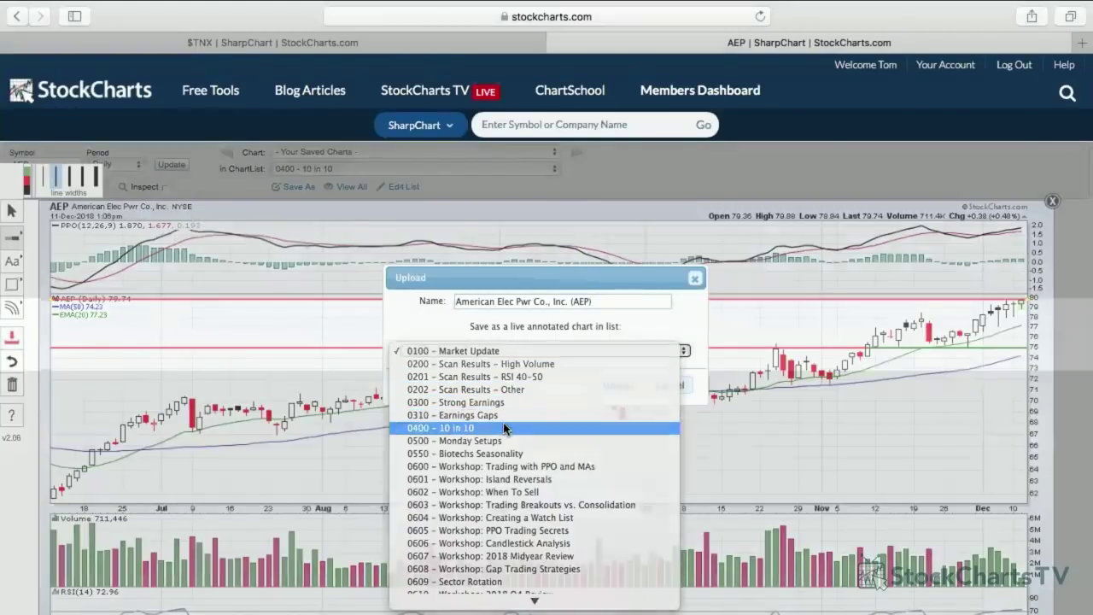
{"action": "left_click", "coordinate": [503, 425]}
{"action": "left_click", "coordinate": [456, 301]}
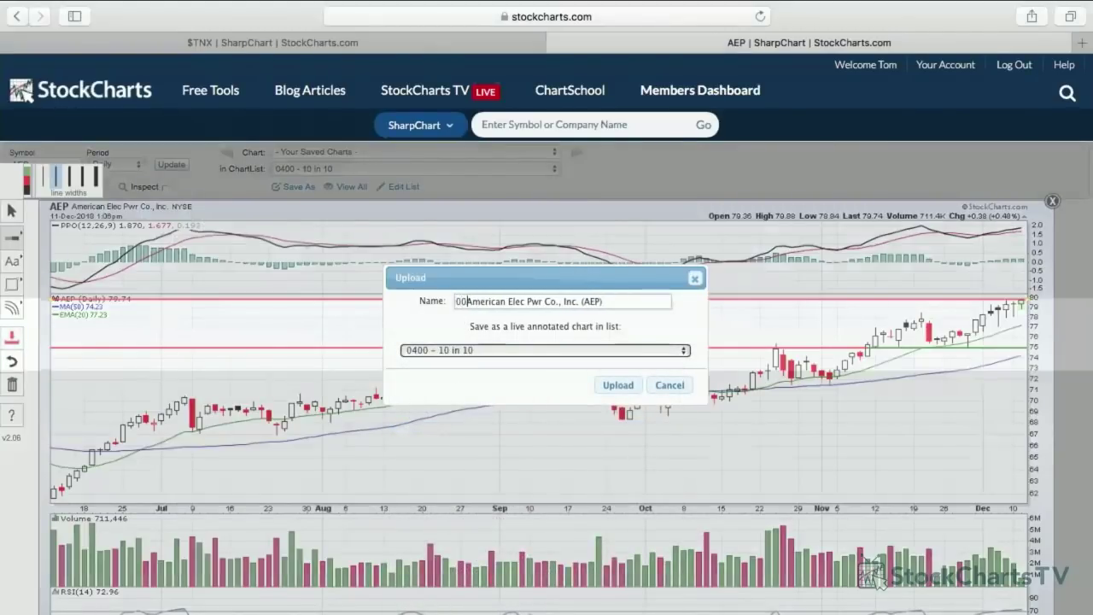
{"action": "type", "text": "006 -"}
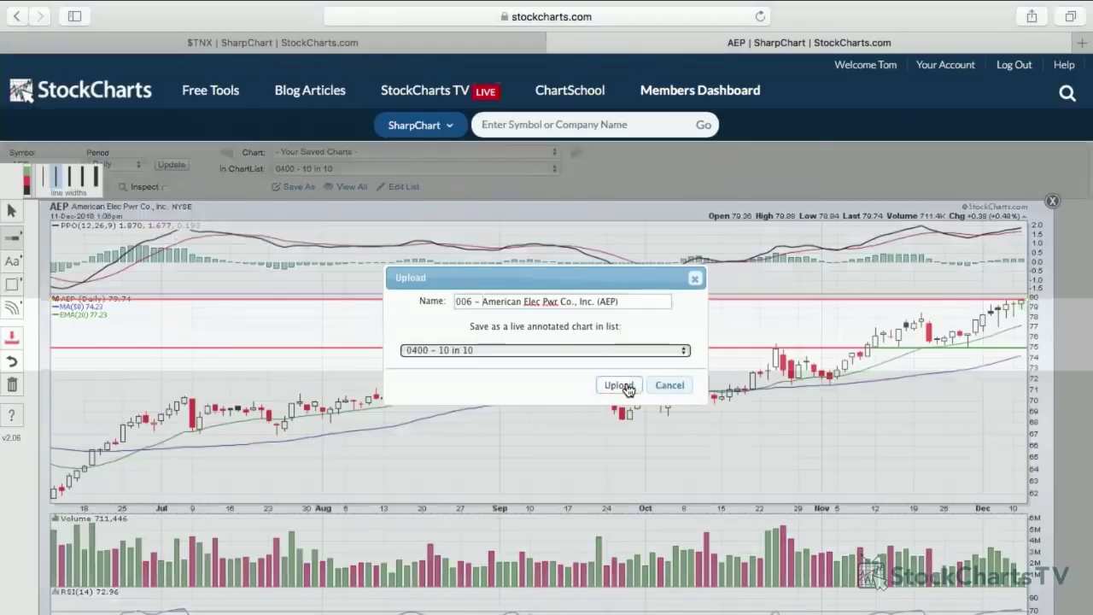
{"action": "left_click", "coordinate": [628, 385]}
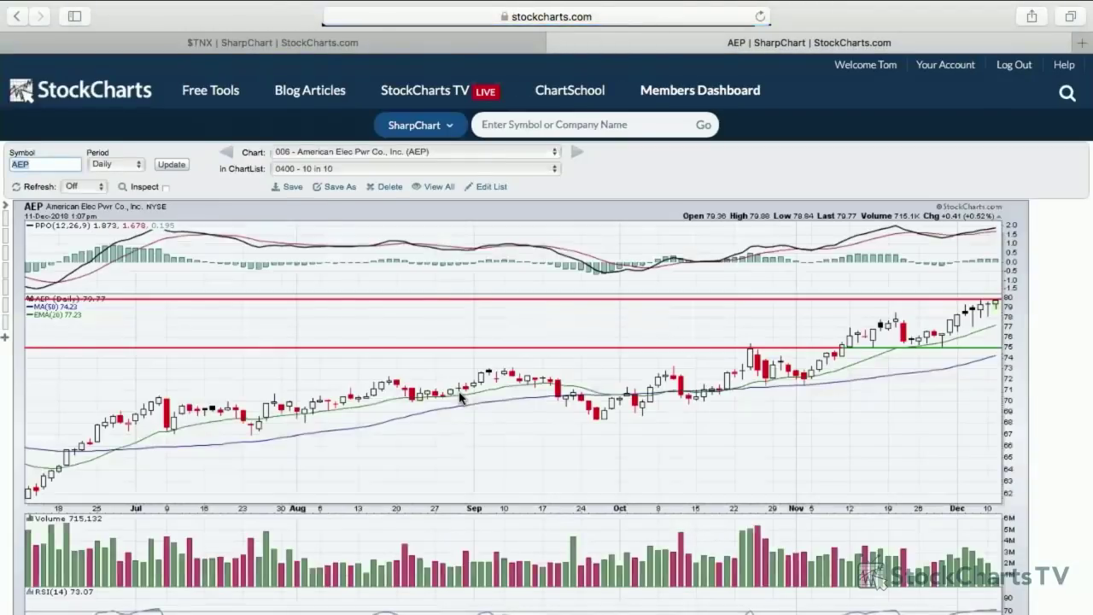
- Load the BECN chart and open it in the annotation tool
{"action": "type", "text": "bc"}
{"action": "type", "text": "cn"}
{"action": "key", "text": "Return"}
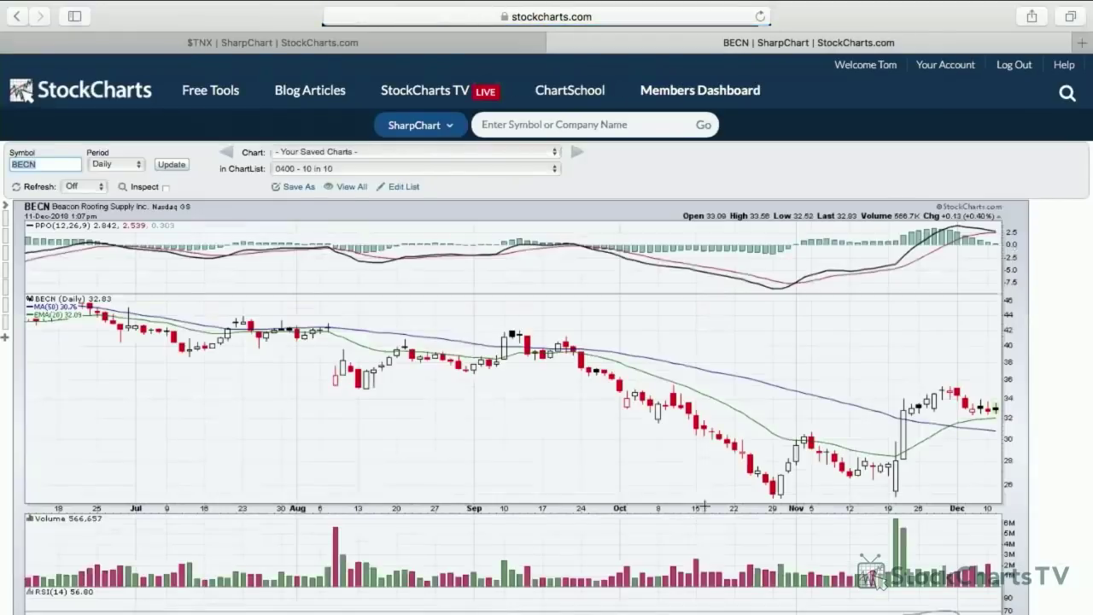
{"action": "scroll", "coordinate": [724, 489], "scroll_direction": "down", "scroll_amount": 2}
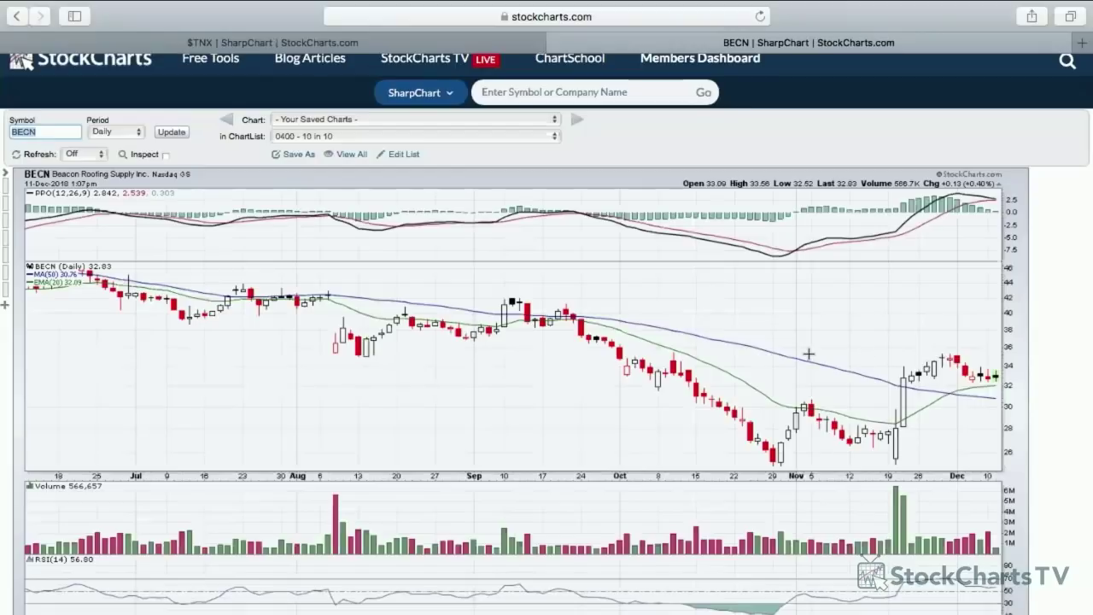
{"action": "scroll", "coordinate": [679, 357], "scroll_direction": "down", "scroll_amount": 5}
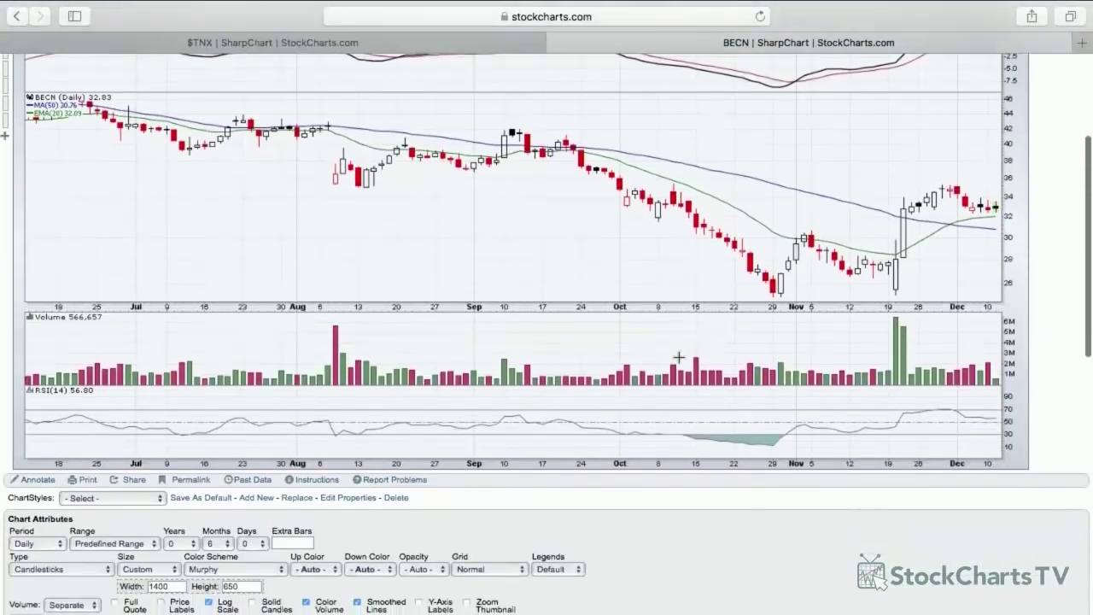
{"action": "left_click", "coordinate": [26, 480]}
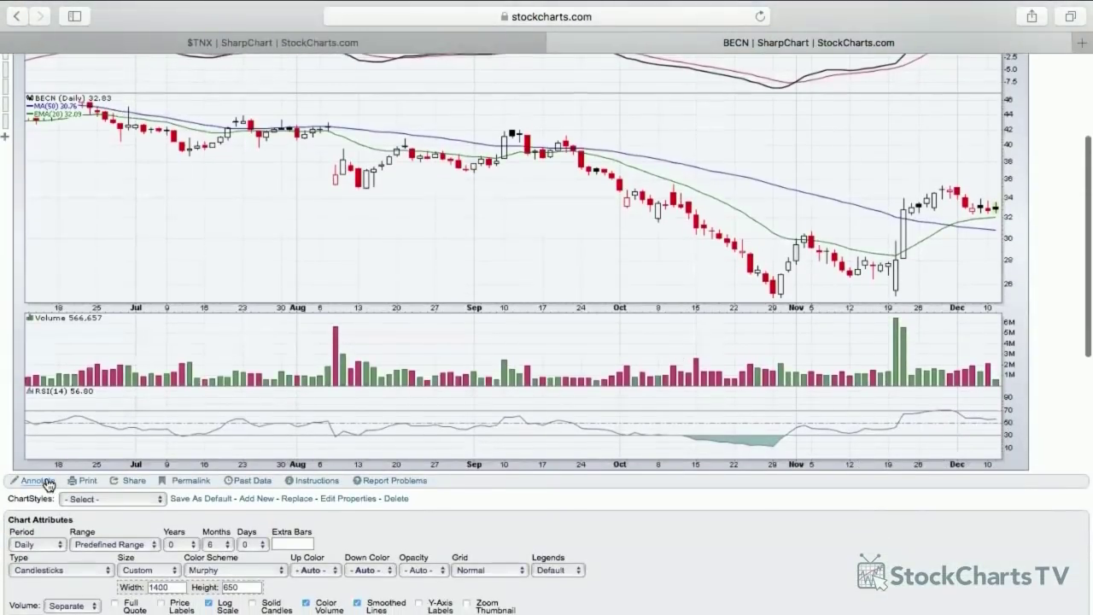
- Draw an Auto Support-Resistance line across the BECN price chart at about 35 and place a green up arrow below the latest candle
{"action": "left_click", "coordinate": [12, 236]}
{"action": "left_click", "coordinate": [110, 308]}
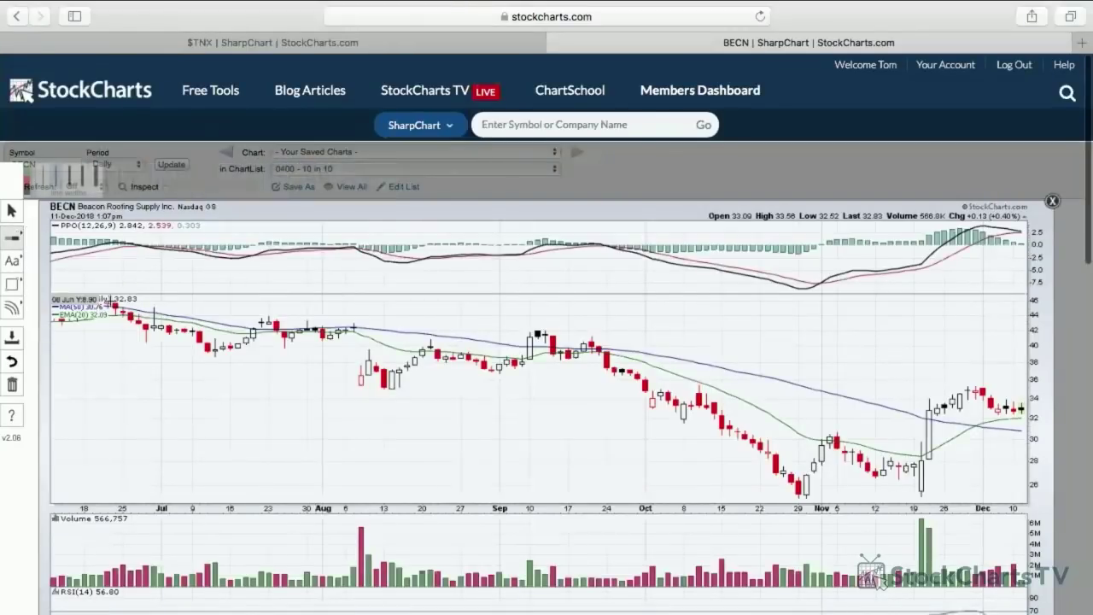
{"action": "left_click", "coordinate": [134, 389]}
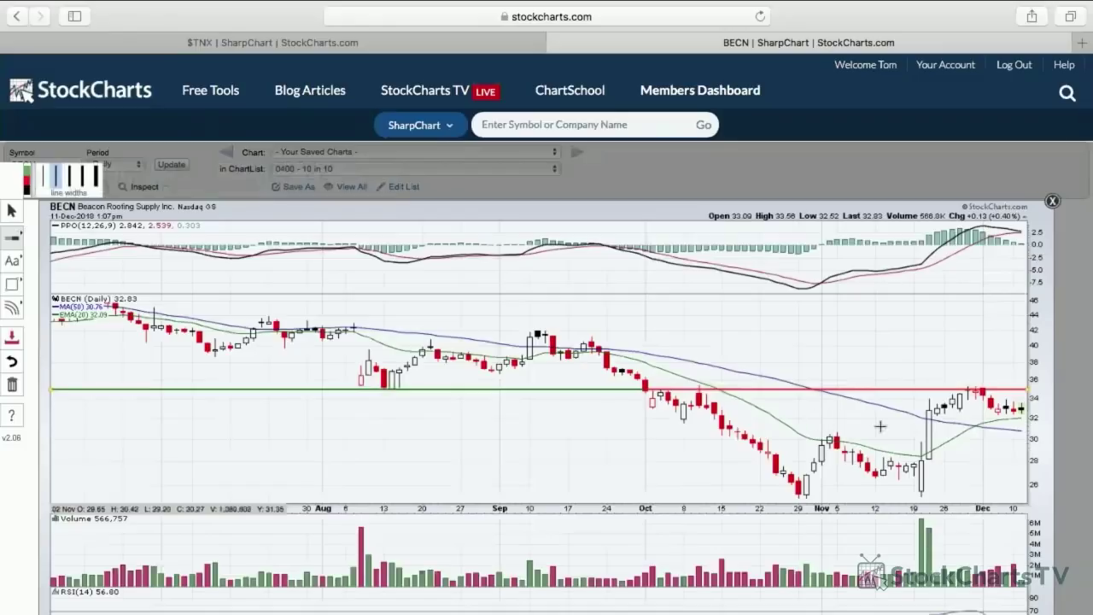
{"action": "left_click", "coordinate": [18, 261]}
{"action": "left_click", "coordinate": [90, 304]}
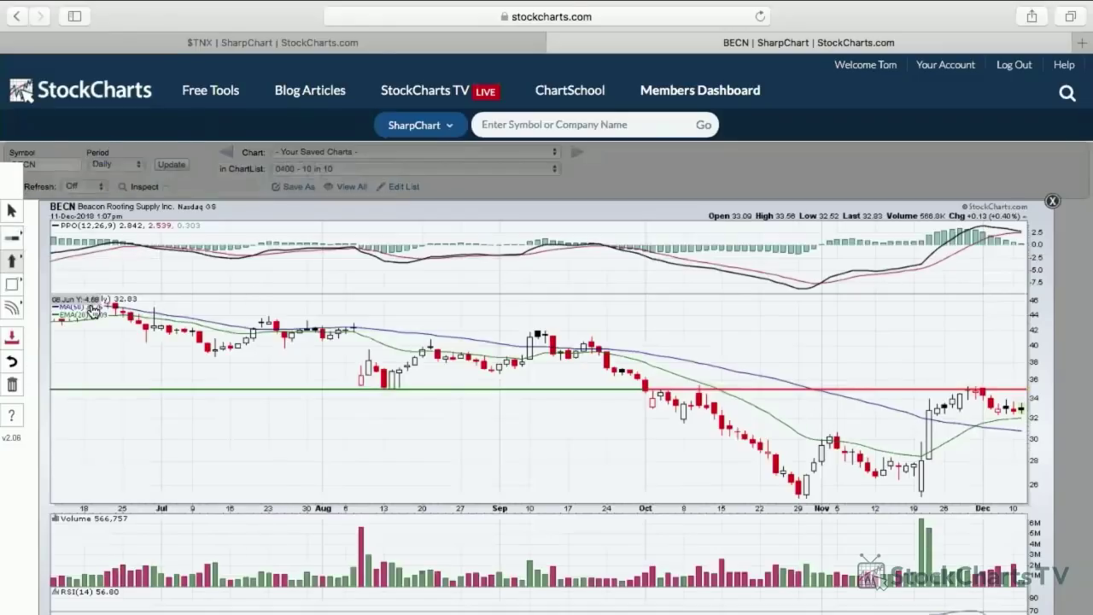
{"action": "left_click", "coordinate": [1018, 419]}
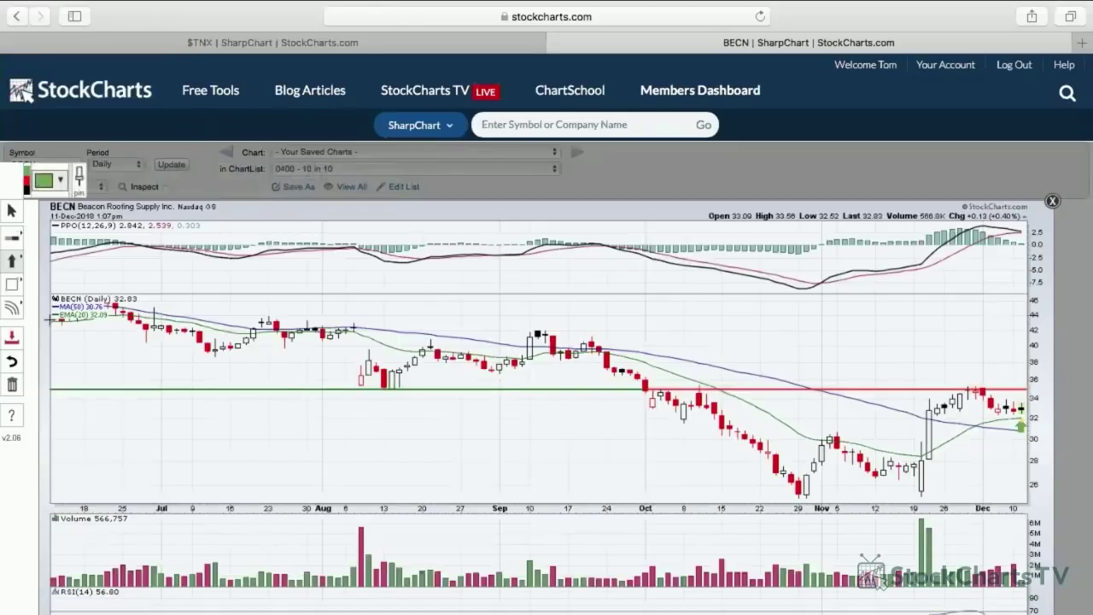
- Upload the annotated BECN chart to the "0400 - 10 in 10" list with "007 - " before its name, and check the saved charts
{"action": "left_click", "coordinate": [12, 338]}
{"action": "left_click", "coordinate": [482, 353]}
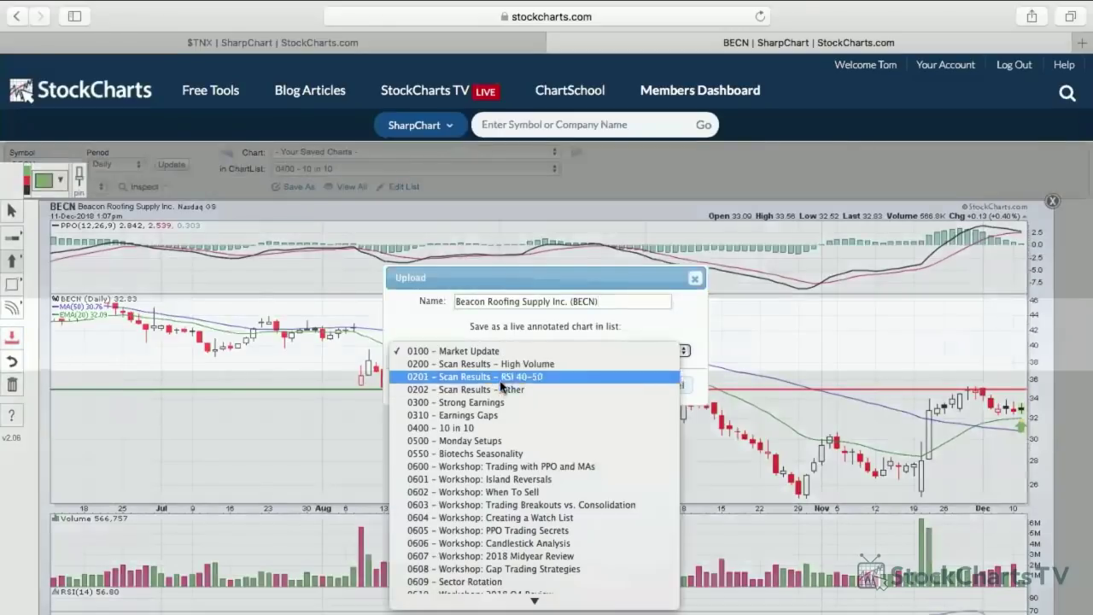
{"action": "left_click", "coordinate": [493, 326]}
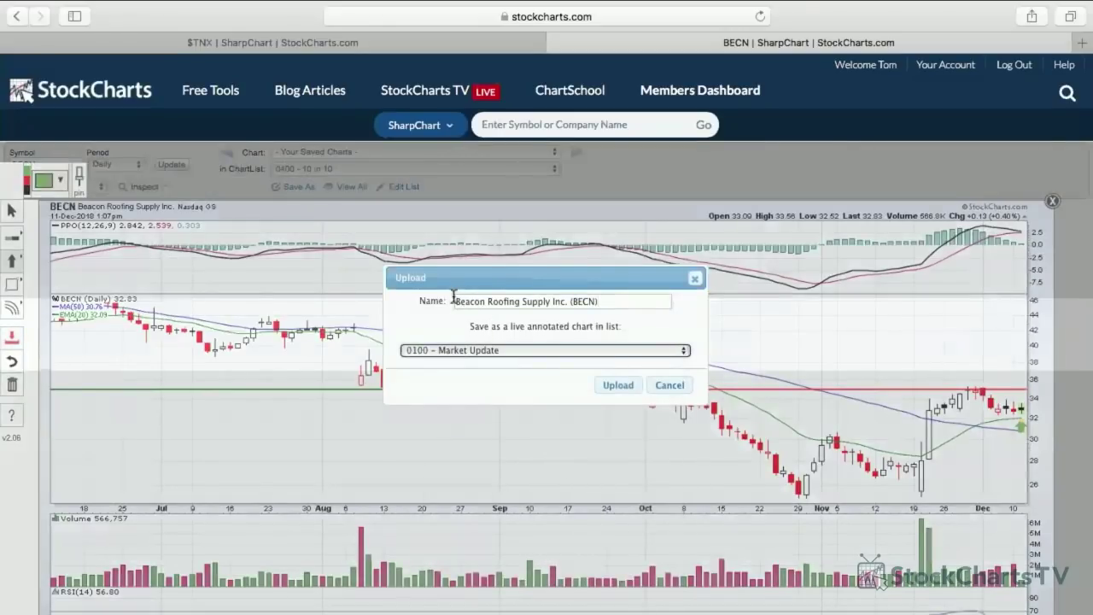
{"action": "left_click", "coordinate": [456, 303]}
{"action": "type", "text": "007 -"}
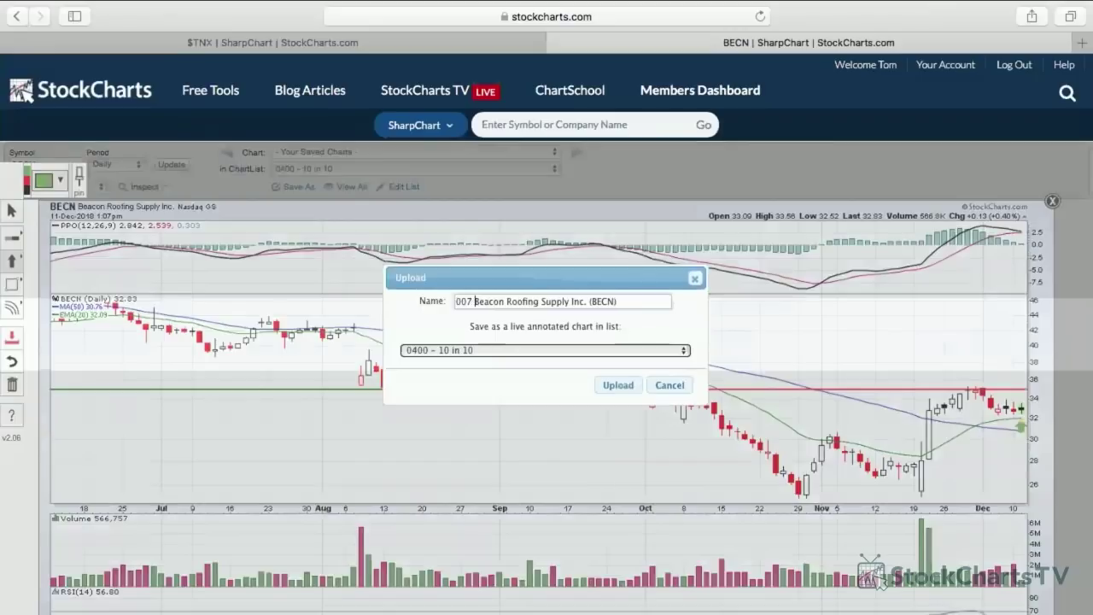
{"action": "left_click", "coordinate": [617, 385]}
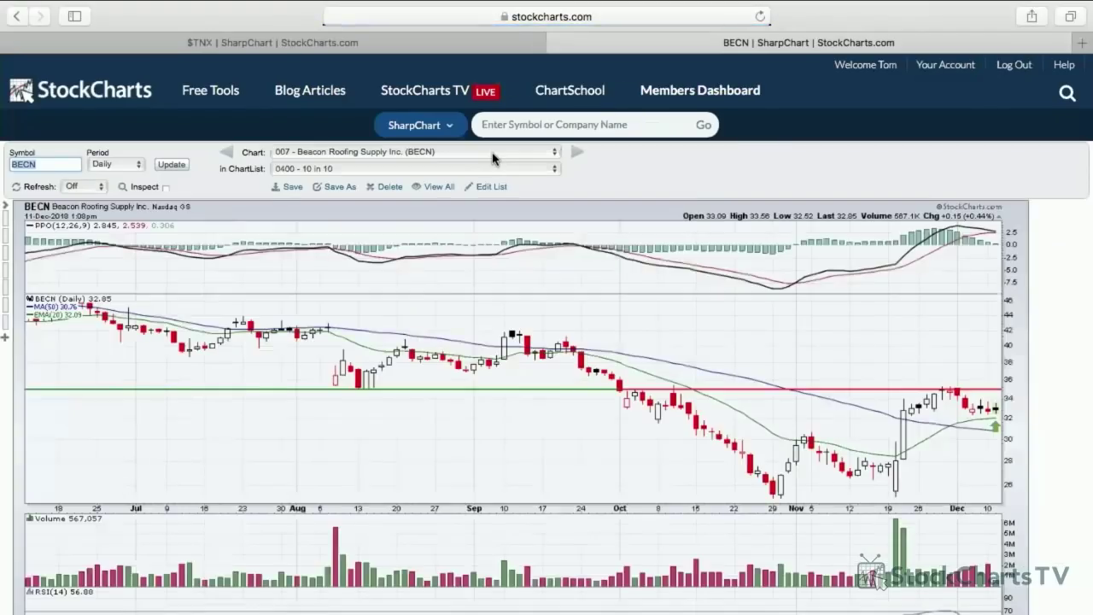
{"action": "left_click", "coordinate": [492, 153]}
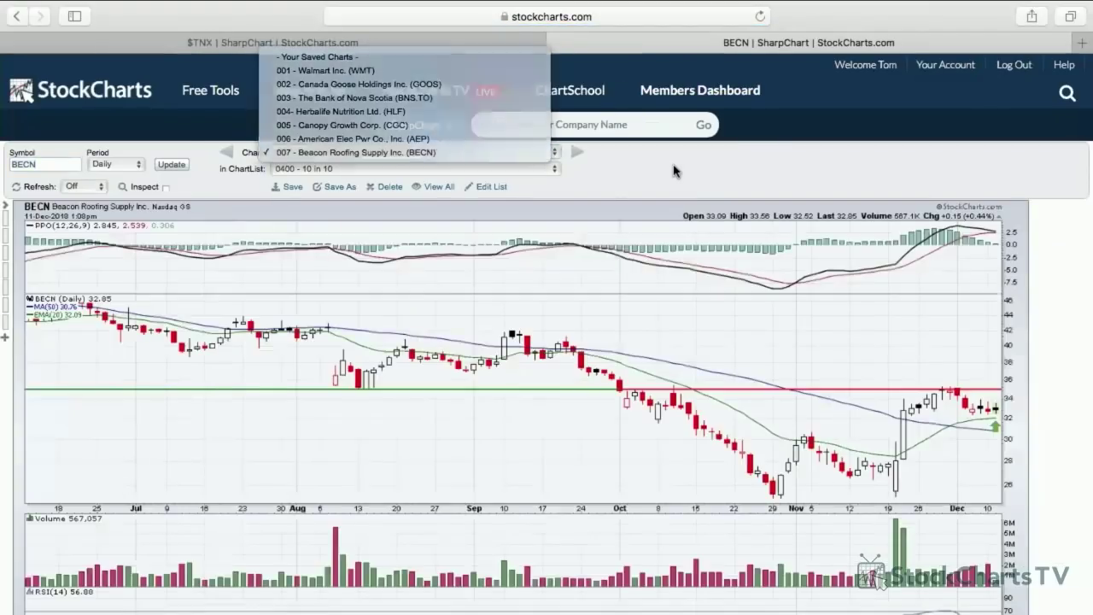
{"action": "left_click", "coordinate": [617, 175]}
- Load the XLF chart and open it in the annotation tool
{"action": "left_click", "coordinate": [54, 165]}
{"action": "key", "text": "BackSpace"}
{"action": "key", "text": "BackSpace"}
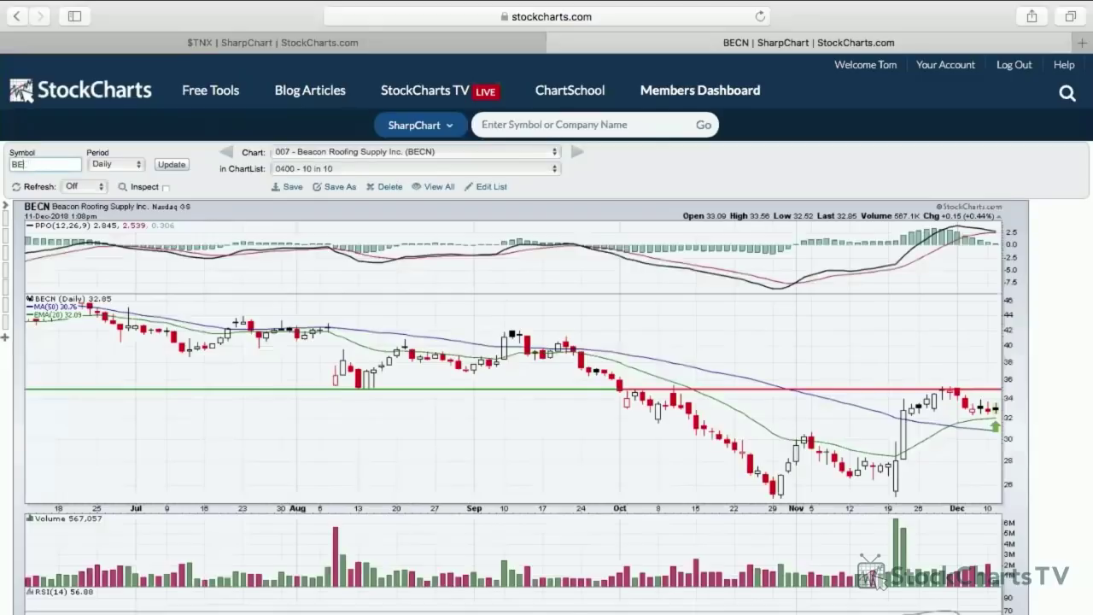
{"action": "type", "text": "xlf"}
{"action": "key", "text": "Return"}
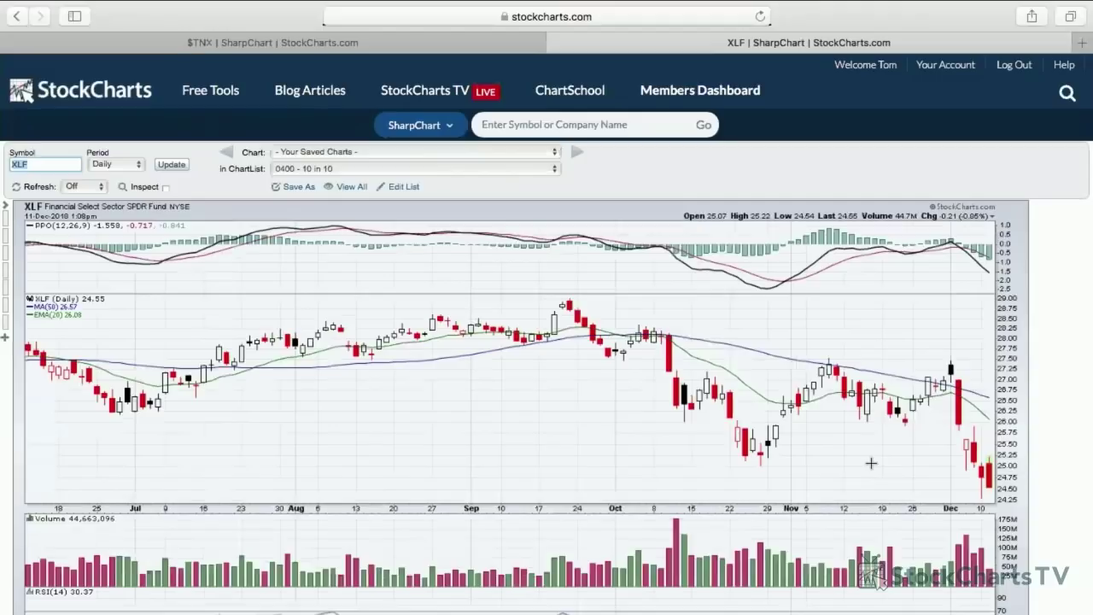
{"action": "scroll", "coordinate": [248, 411], "scroll_direction": "down", "scroll_amount": 3}
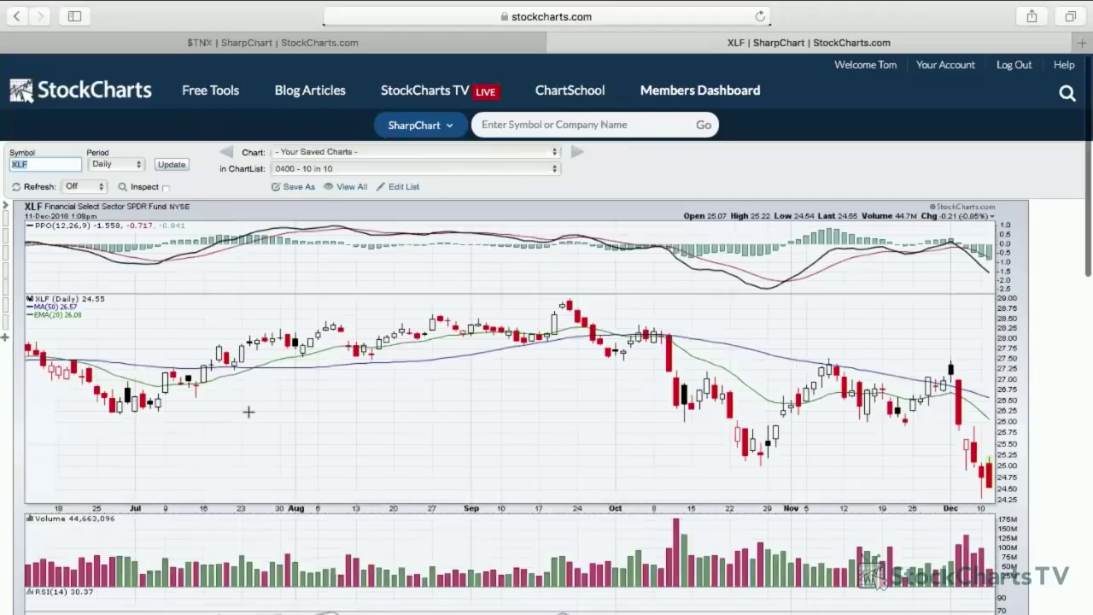
{"action": "scroll", "coordinate": [248, 411], "scroll_direction": "down", "scroll_amount": 2}
{"action": "left_click", "coordinate": [32, 464]}
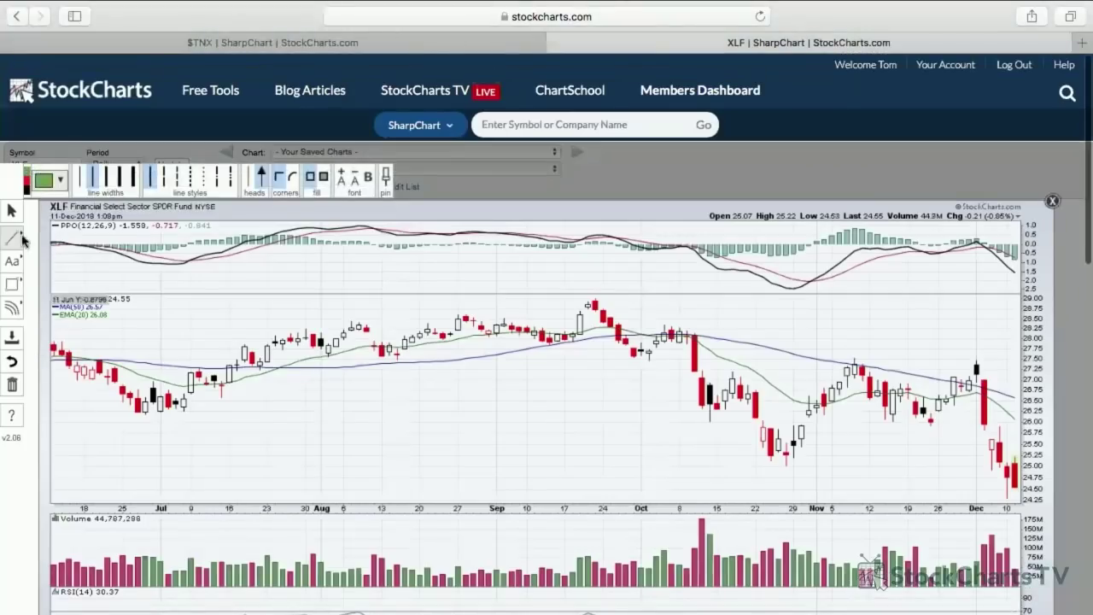
- Draw an Auto Support-Resistance line across the XLF price chart at about 25.25
{"action": "left_click", "coordinate": [22, 245]}
{"action": "left_click", "coordinate": [90, 284]}
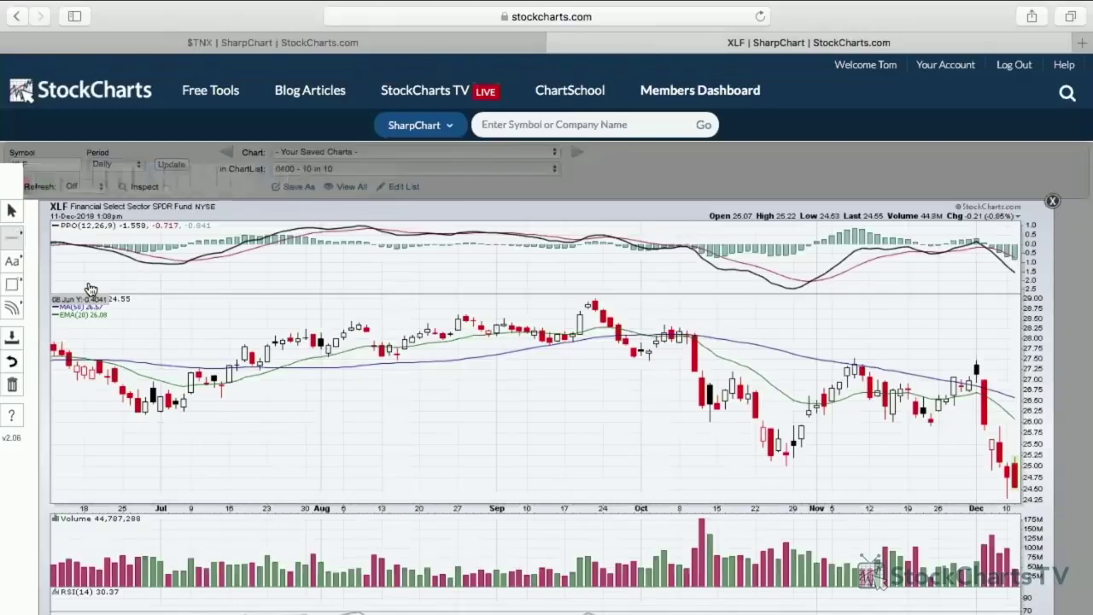
{"action": "left_click", "coordinate": [22, 244]}
{"action": "left_click", "coordinate": [90, 288]}
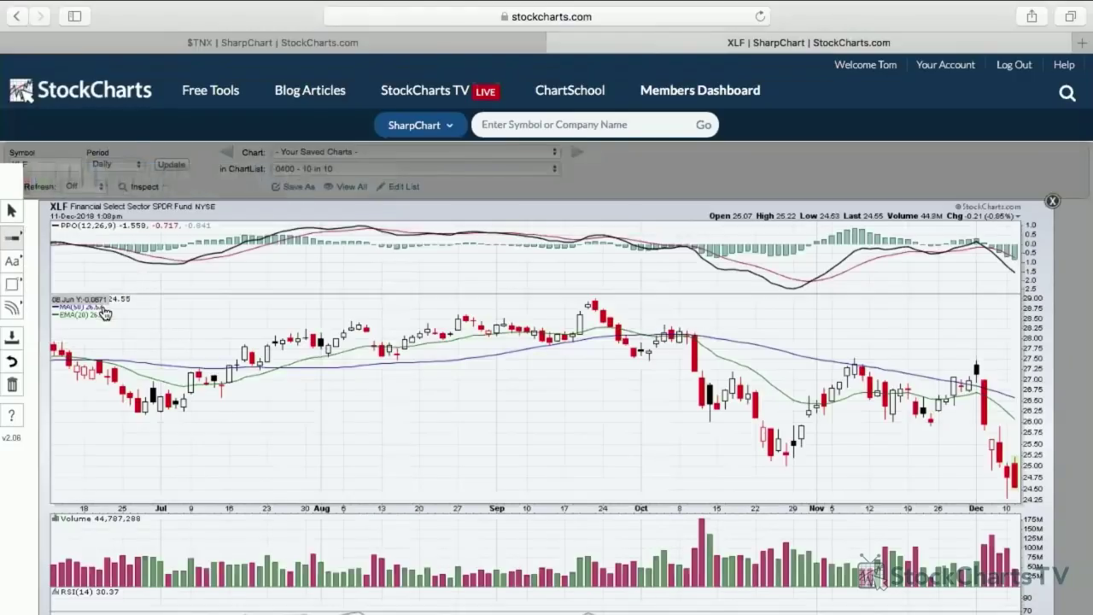
{"action": "left_click", "coordinate": [199, 453]}
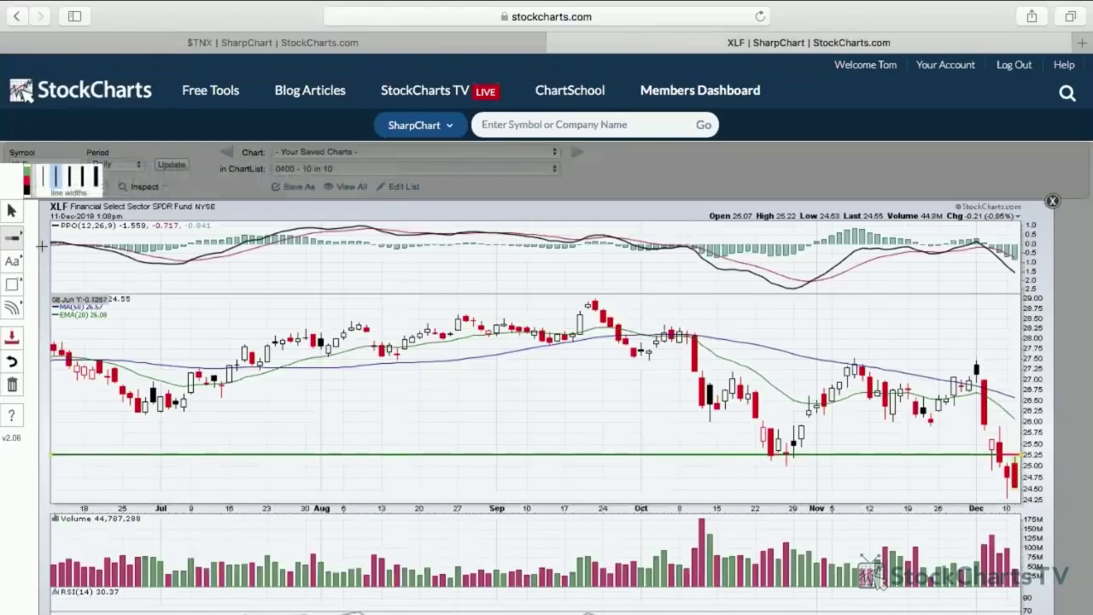
- Upload the annotated XLF chart to the "0400 - 10 in 10" list with "008 - " in front of its name
{"action": "left_click", "coordinate": [13, 335]}
{"action": "left_click", "coordinate": [415, 350]}
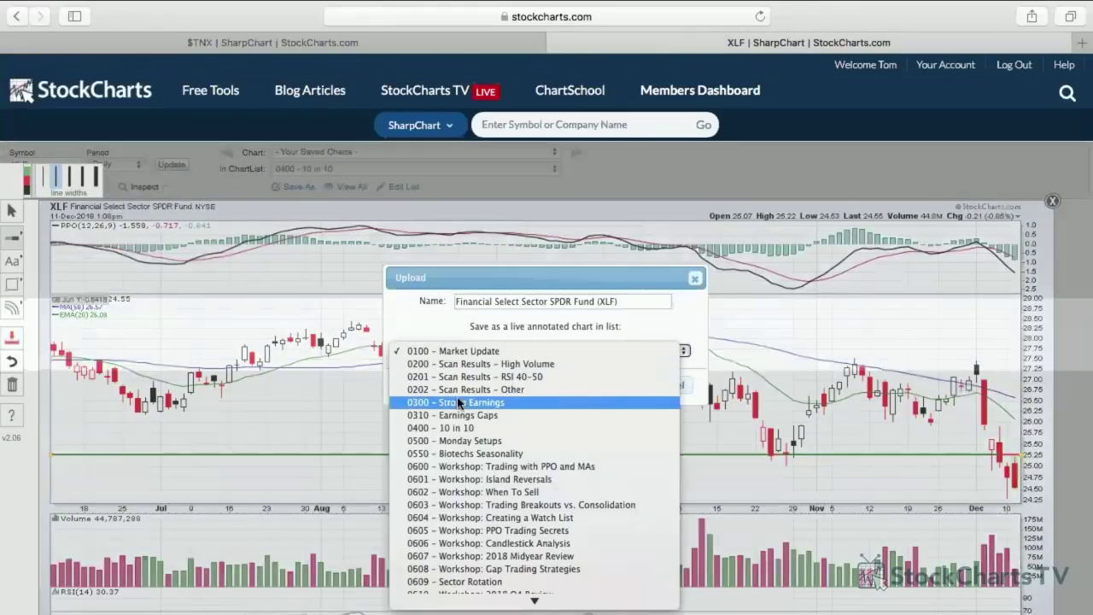
{"action": "left_click", "coordinate": [469, 431]}
{"action": "left_click", "coordinate": [456, 301]}
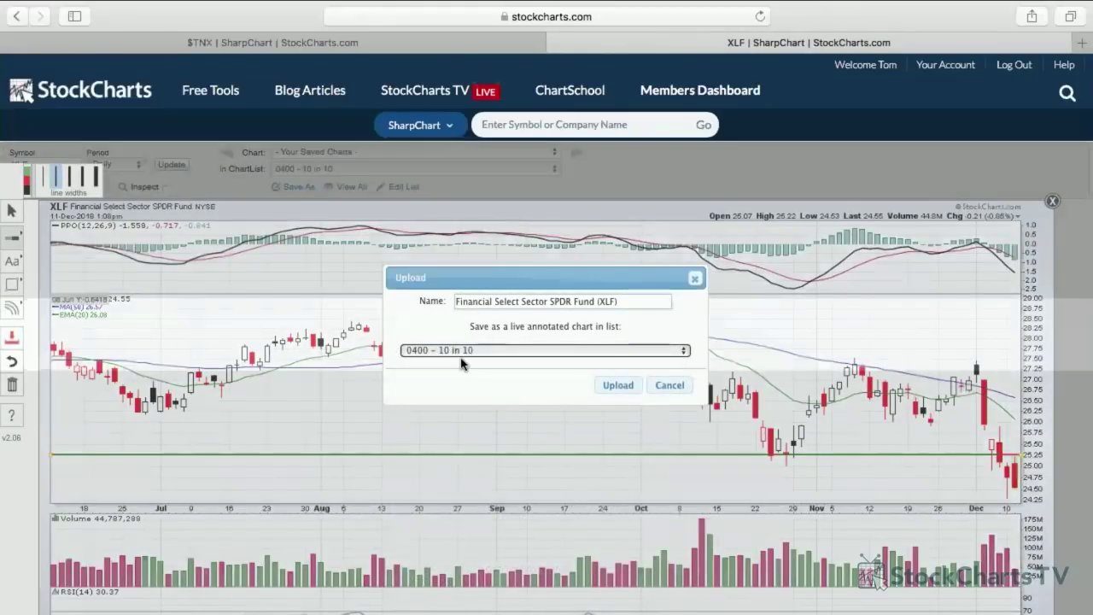
{"action": "type", "text": "001 -"}
{"action": "left_click", "coordinate": [622, 385]}
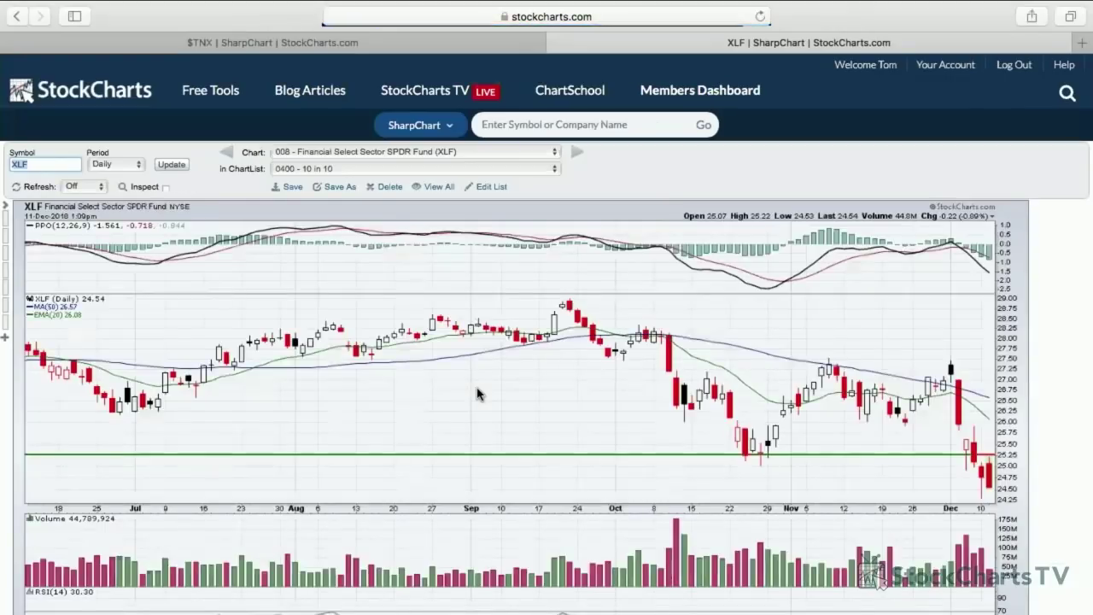
- Load the ADBE chart and open it in the annotation tool
{"action": "type", "text": "adbe"}
{"action": "key", "text": "Return"}
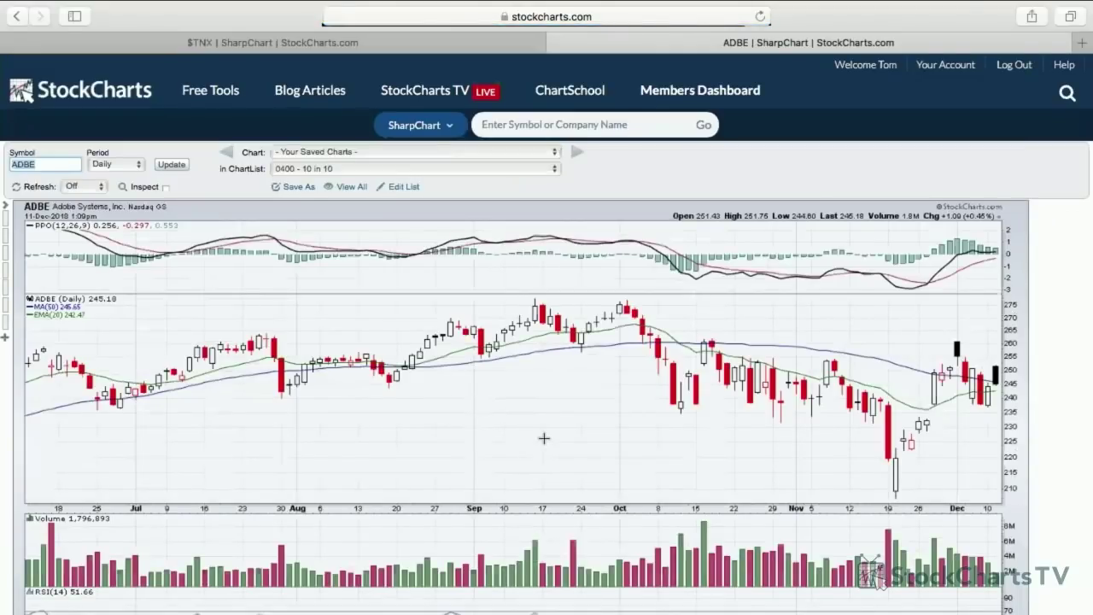
{"action": "scroll", "coordinate": [544, 438], "scroll_direction": "down", "scroll_amount": 3}
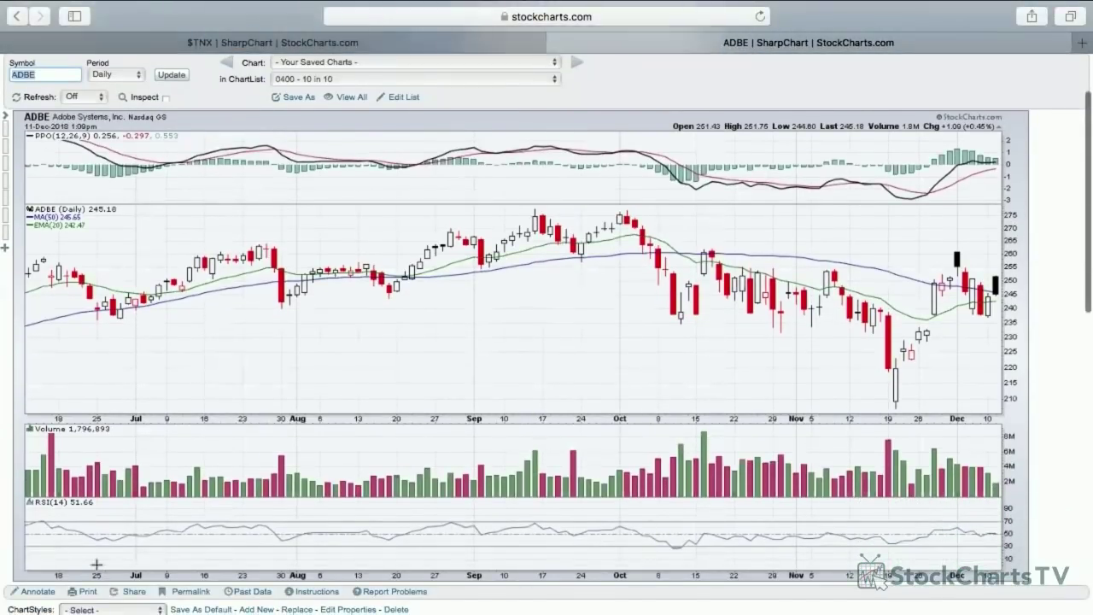
{"action": "left_click", "coordinate": [34, 592]}
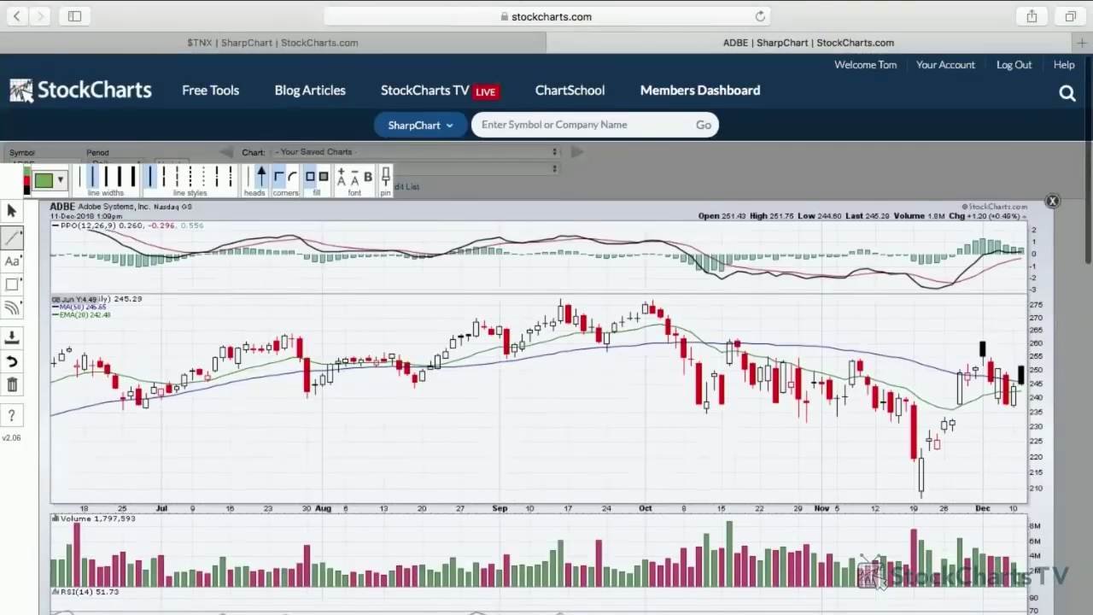
- Draw two Auto Support-Resistance lines across the ADBE price chart at about 261 and 237
{"action": "left_click", "coordinate": [85, 287]}
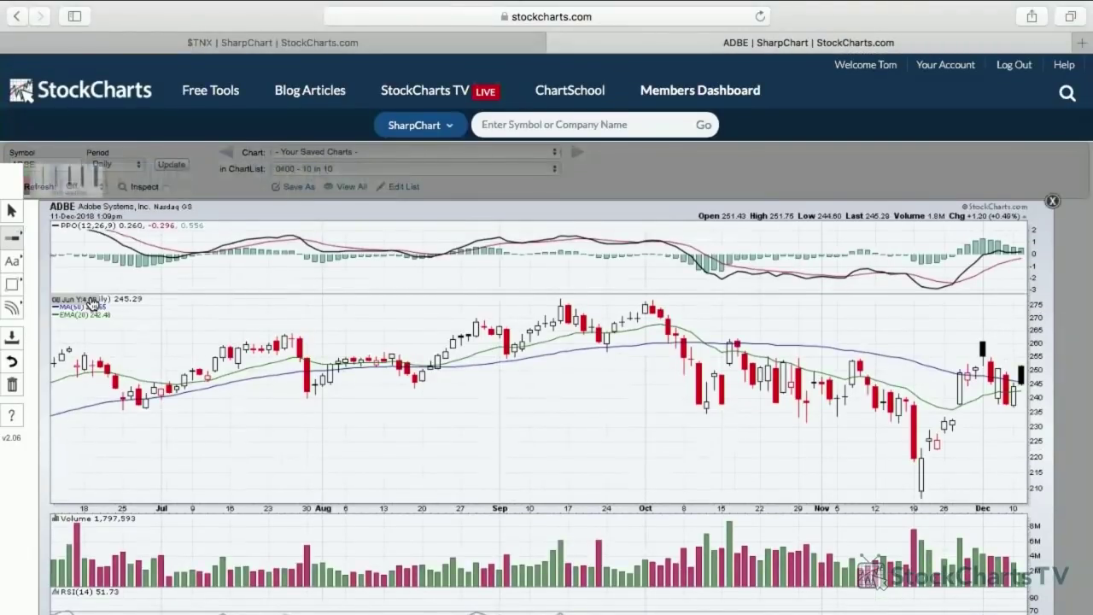
{"action": "left_click", "coordinate": [218, 341]}
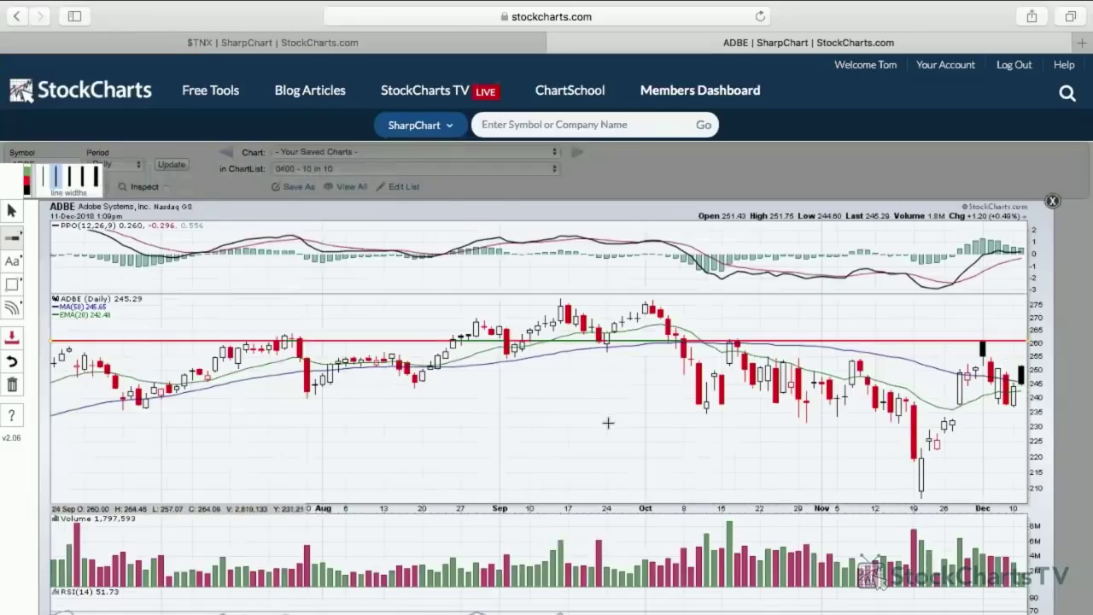
{"action": "left_click_drag", "start_coordinate": [605, 422], "coordinate": [600, 411]}
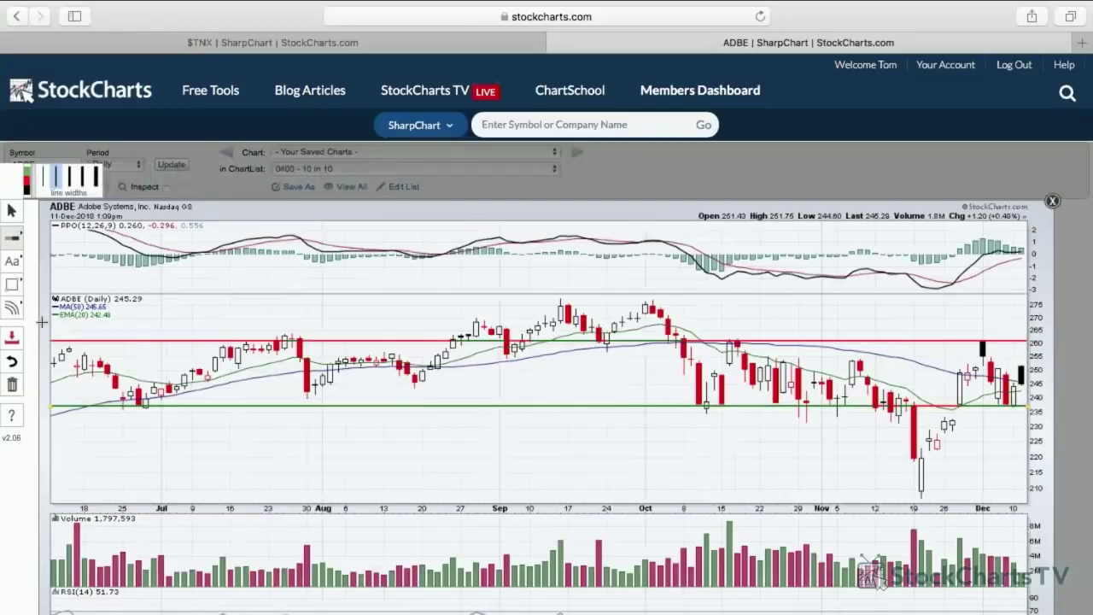
- Upload the annotated ADBE chart to the "0400 - 10 in 10" list with "009 - " in front of its name
{"action": "left_click", "coordinate": [14, 340]}
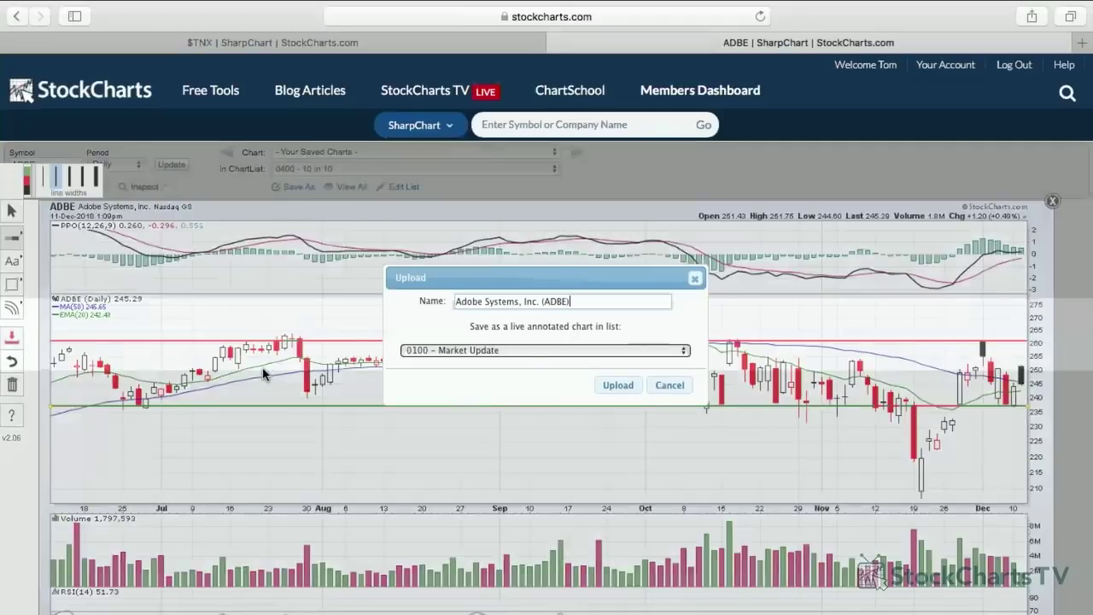
{"action": "left_click", "coordinate": [519, 354]}
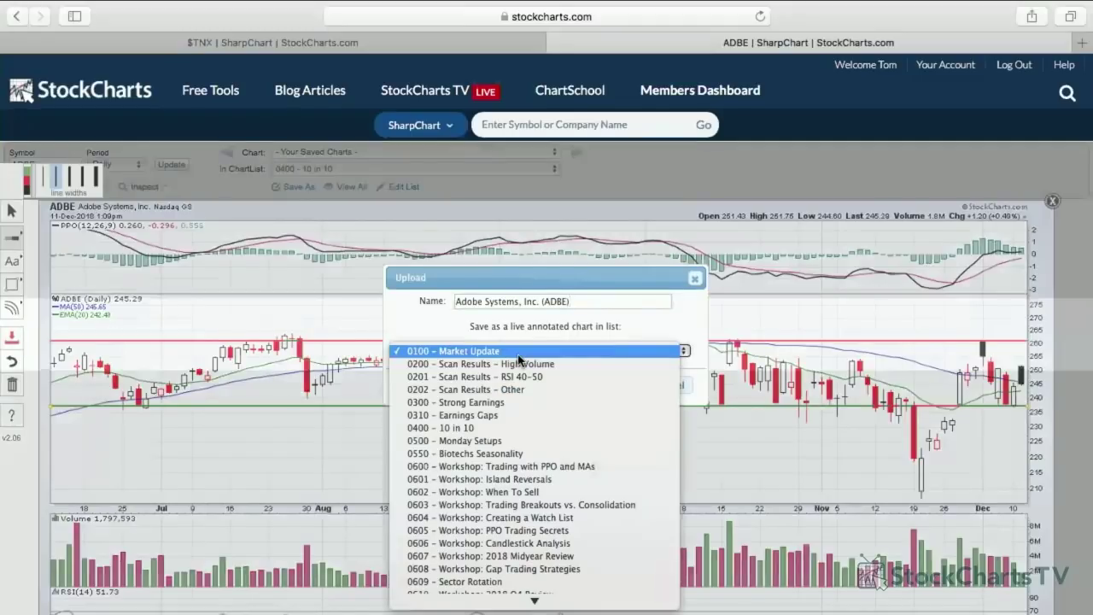
{"action": "left_click", "coordinate": [518, 426]}
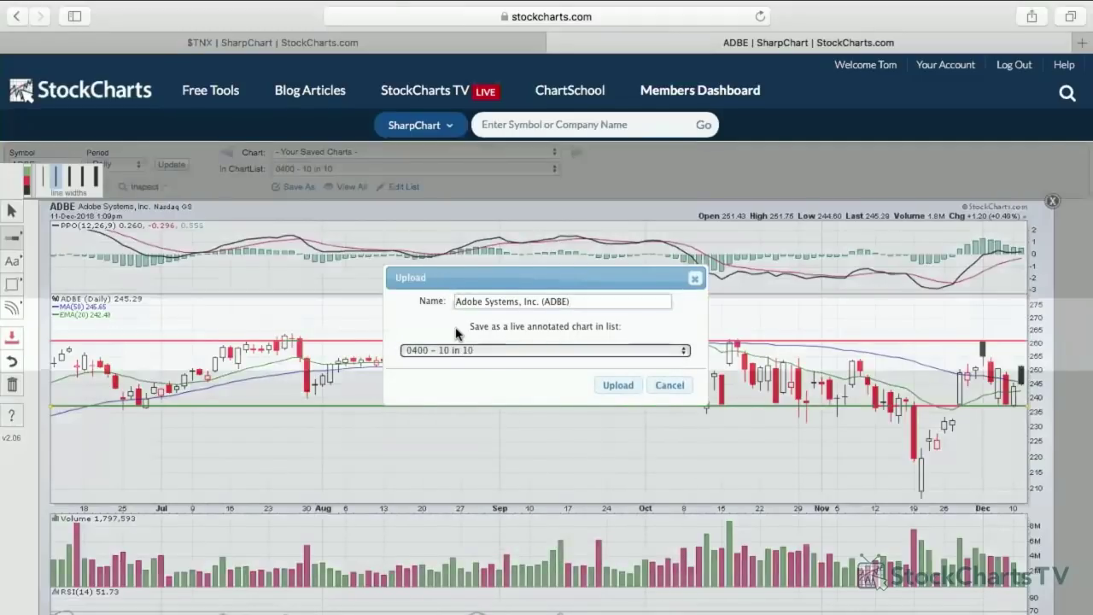
{"action": "left_click", "coordinate": [456, 300]}
{"action": "type", "text": "00"}
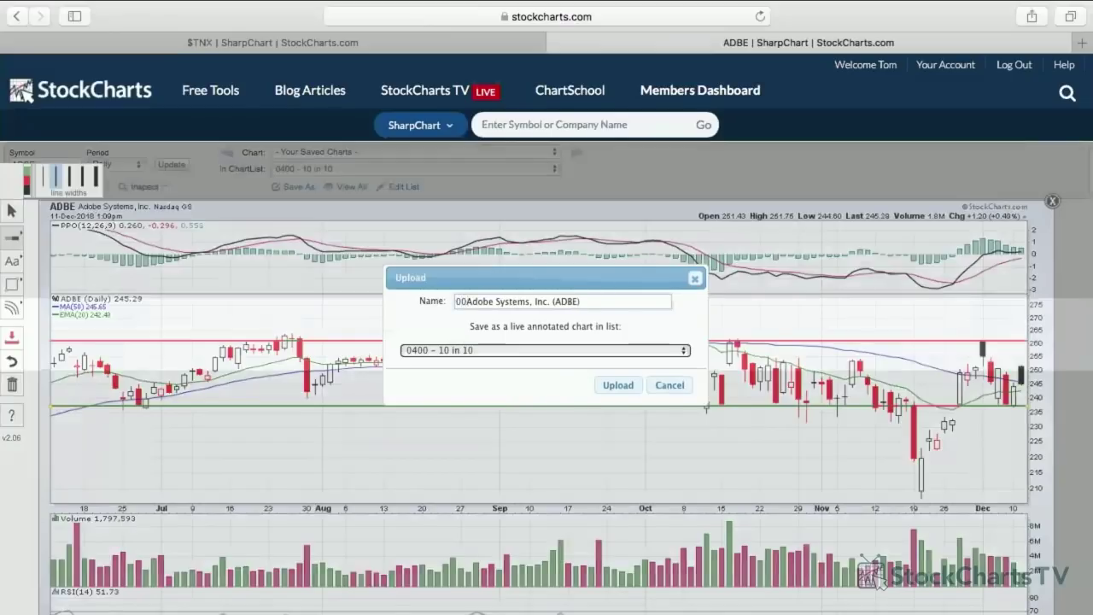
{"action": "type", "text": "9 -"}
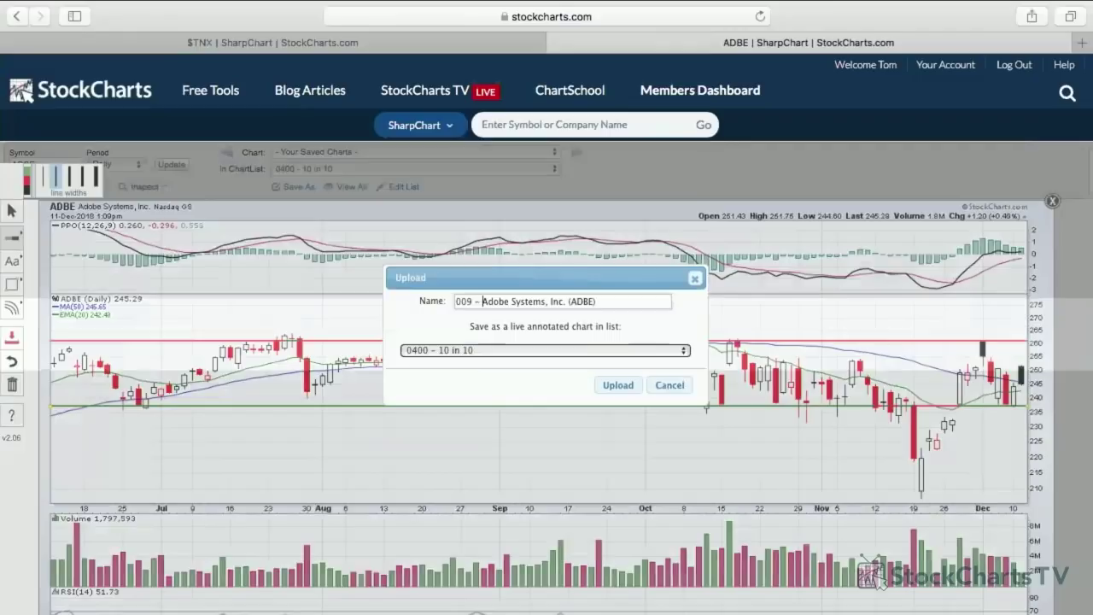
{"action": "left_click", "coordinate": [624, 386]}
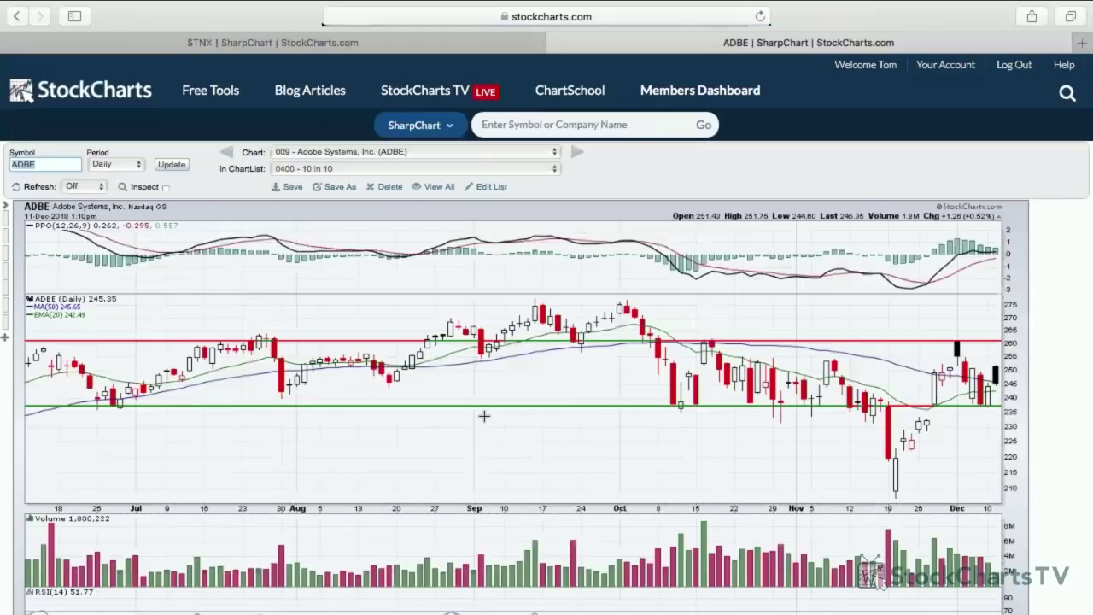
- Load the AVAV chart and open it in the annotation tool
{"action": "type", "text": "avav"}
{"action": "key", "text": "Return"}
{"action": "scroll", "coordinate": [625, 466], "scroll_direction": "down", "scroll_amount": 2}
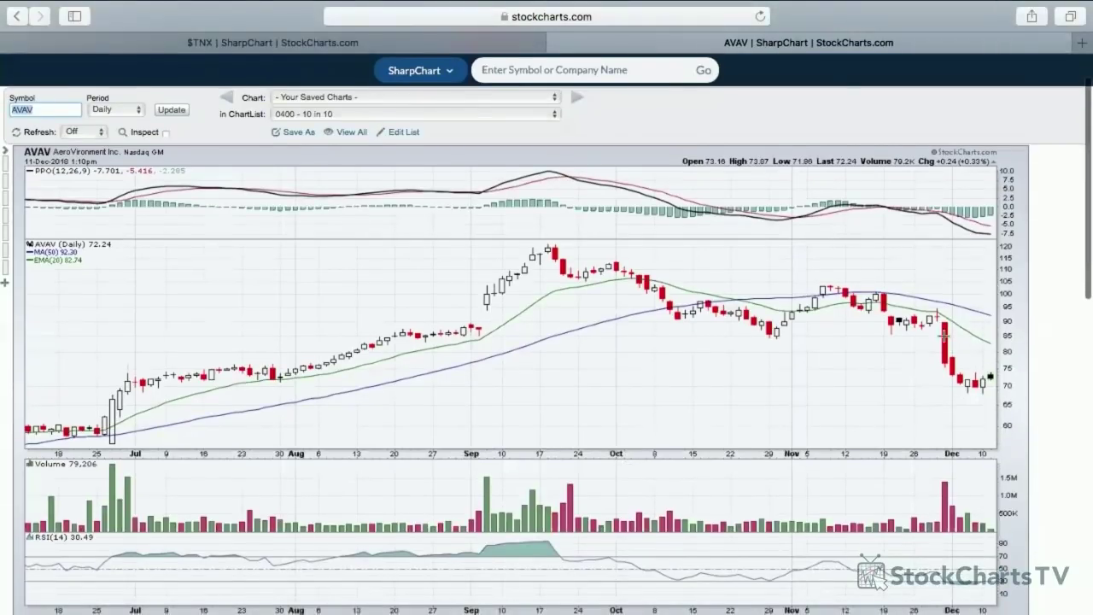
{"action": "scroll", "coordinate": [598, 385], "scroll_direction": "down", "scroll_amount": 1}
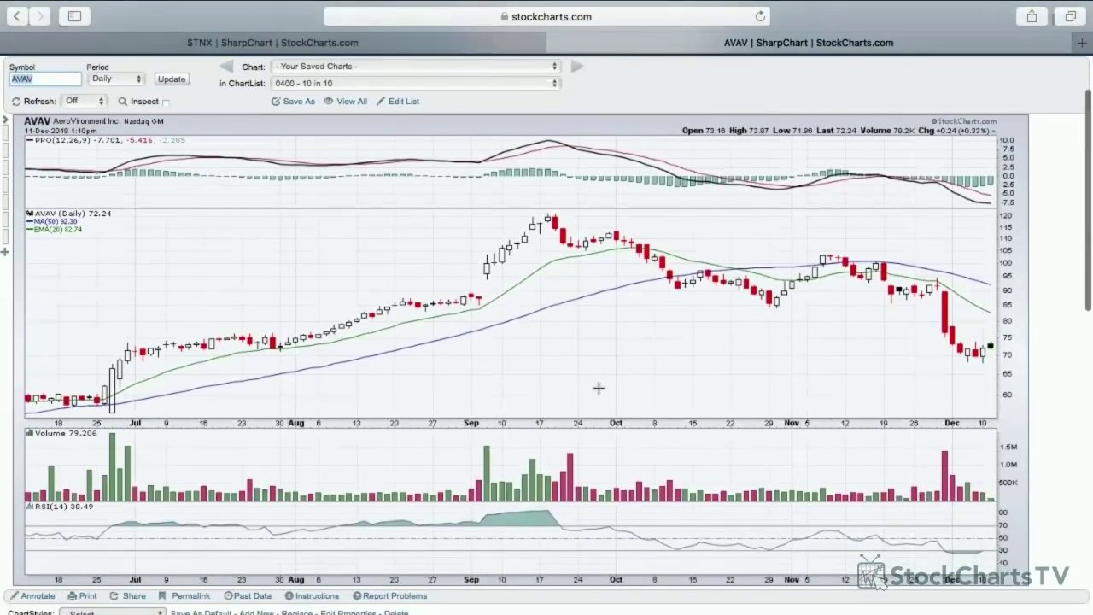
{"action": "left_click", "coordinate": [36, 595]}
- Draw an Auto Support-Resistance line across the AVAV price chart at about 85
{"action": "left_click", "coordinate": [12, 236]}
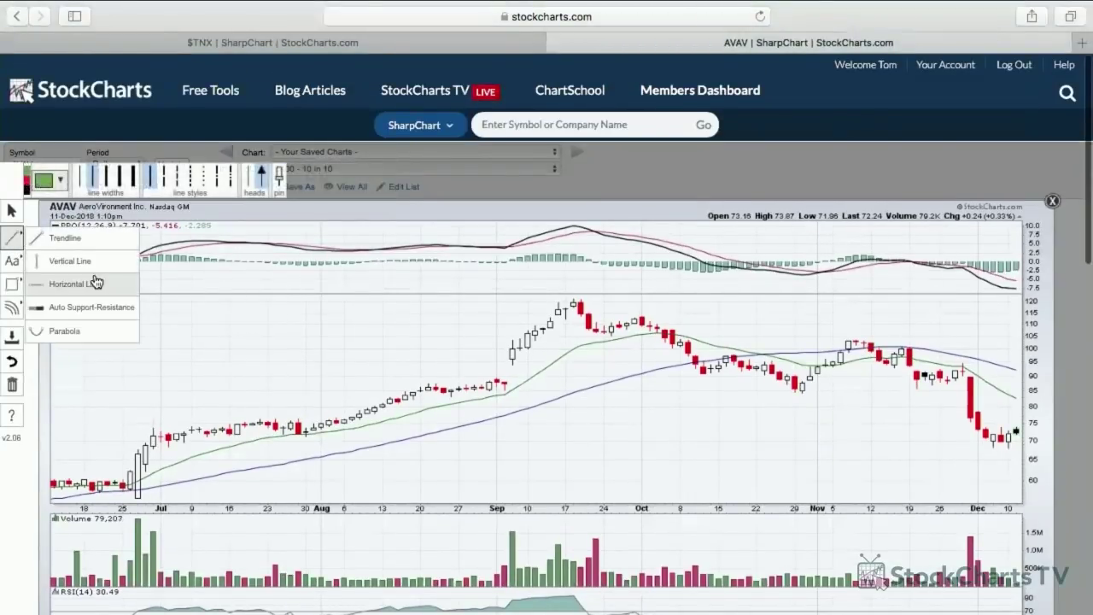
{"action": "left_click", "coordinate": [68, 282]}
{"action": "left_click", "coordinate": [217, 396]}
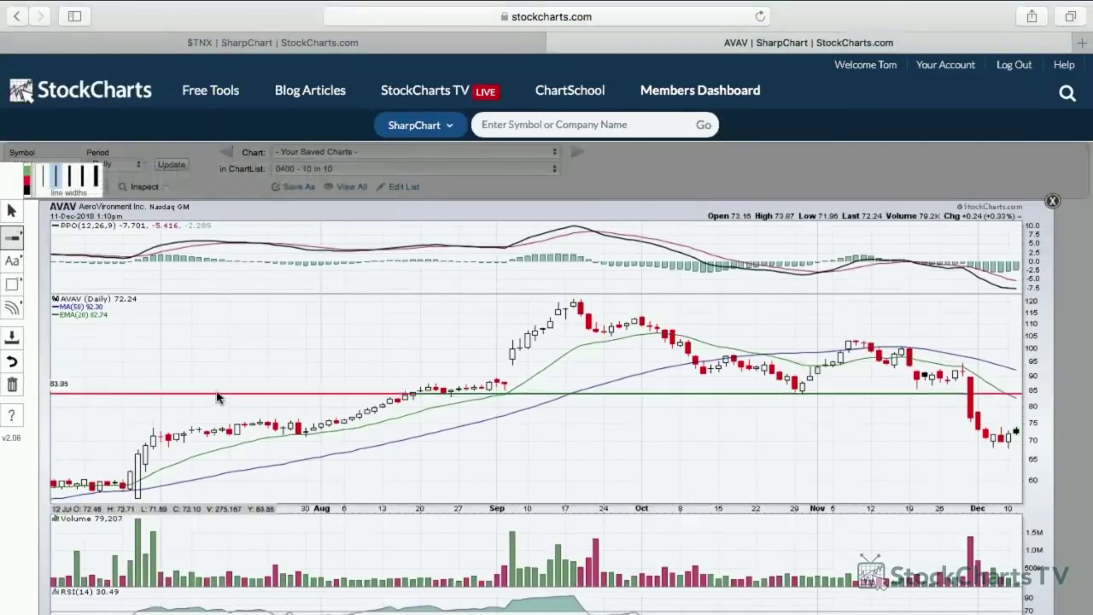
{"action": "left_click_drag", "start_coordinate": [217, 396], "coordinate": [216, 394]}
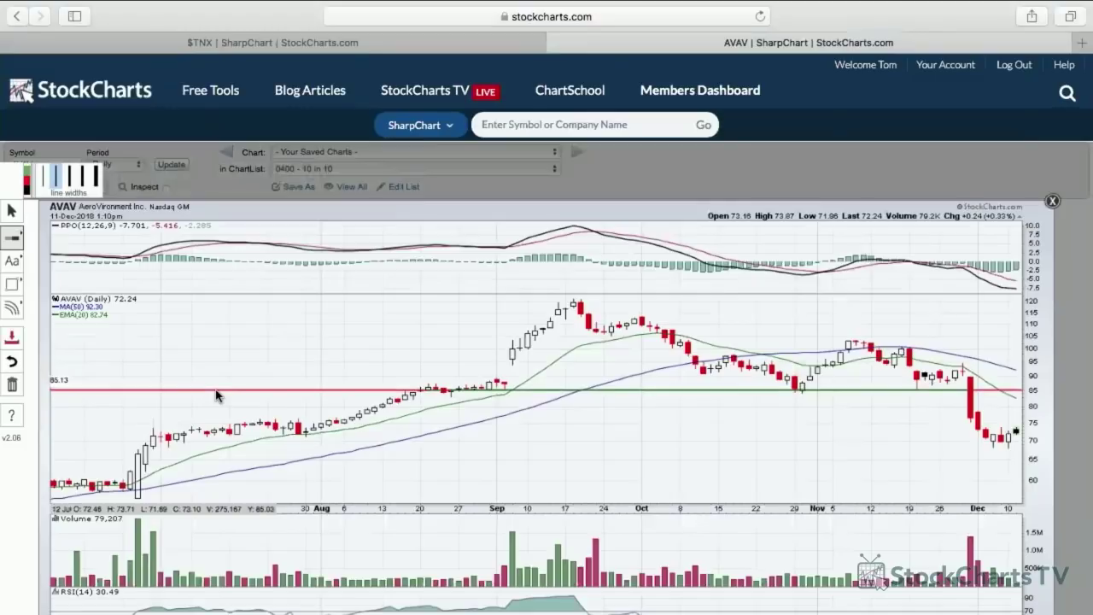
- Place a red arrow on the AVAV resistance line above the latest candle and start uploading the annotated chart
{"action": "left_click", "coordinate": [12, 260]}
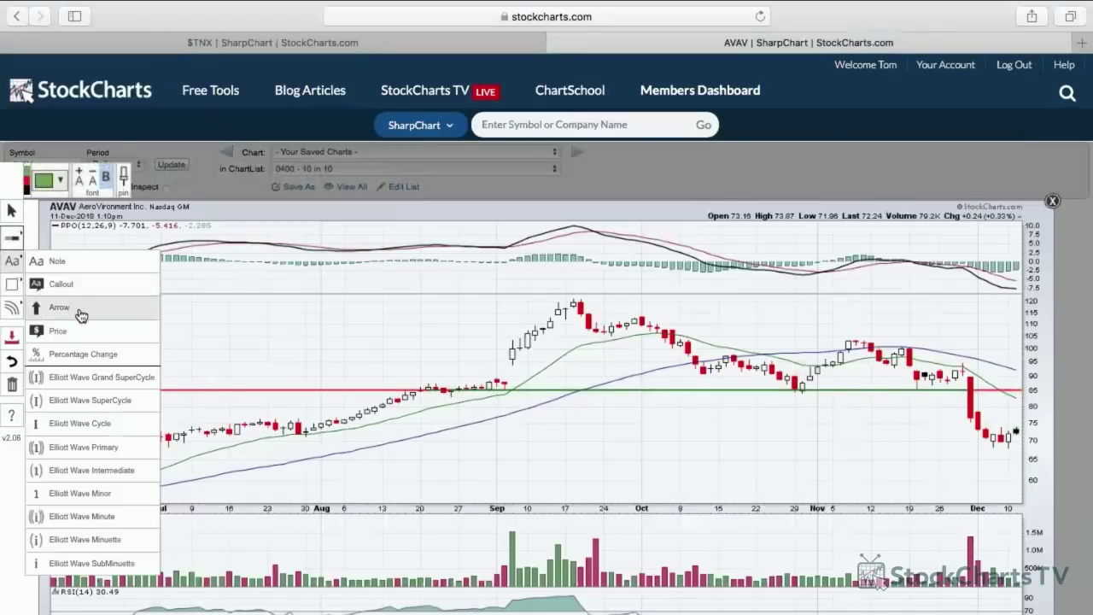
{"action": "left_click", "coordinate": [80, 315]}
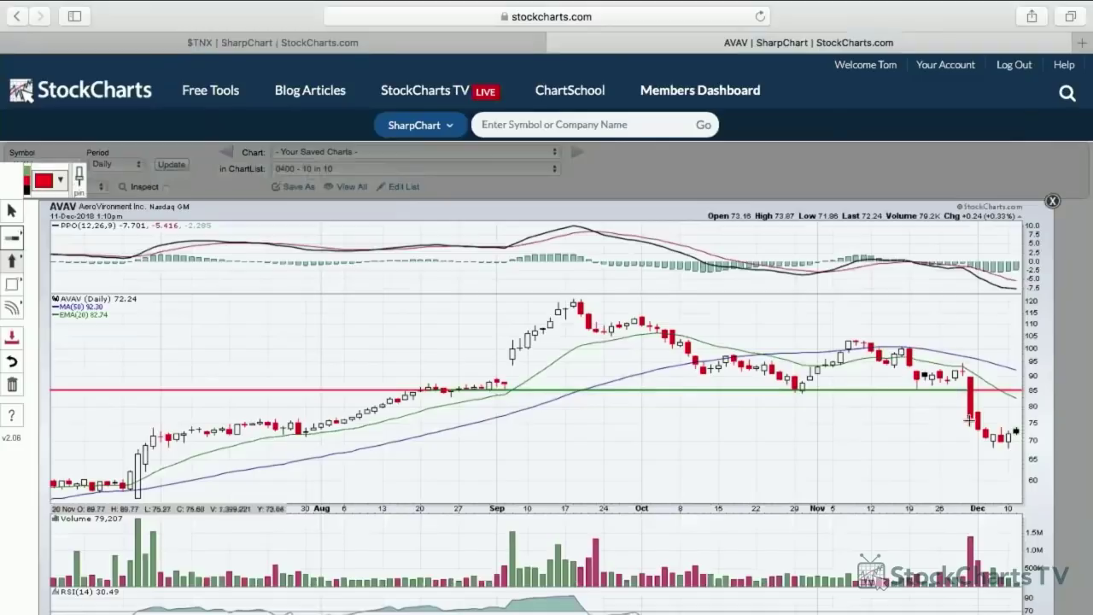
{"action": "left_click", "coordinate": [1015, 393]}
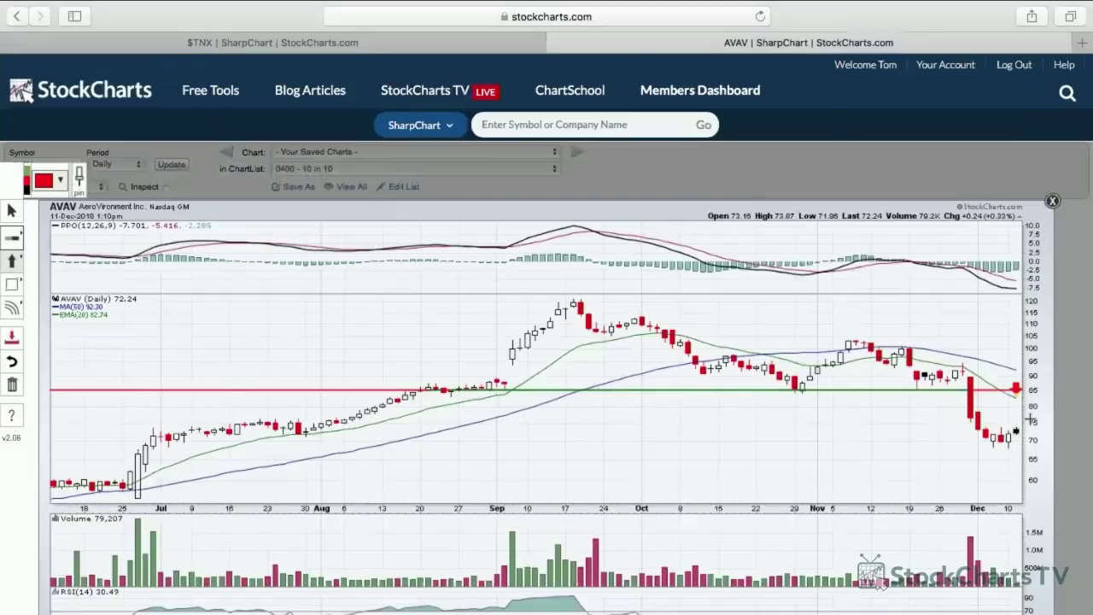
{"action": "left_click", "coordinate": [14, 340]}
{"action": "left_click", "coordinate": [501, 347]}
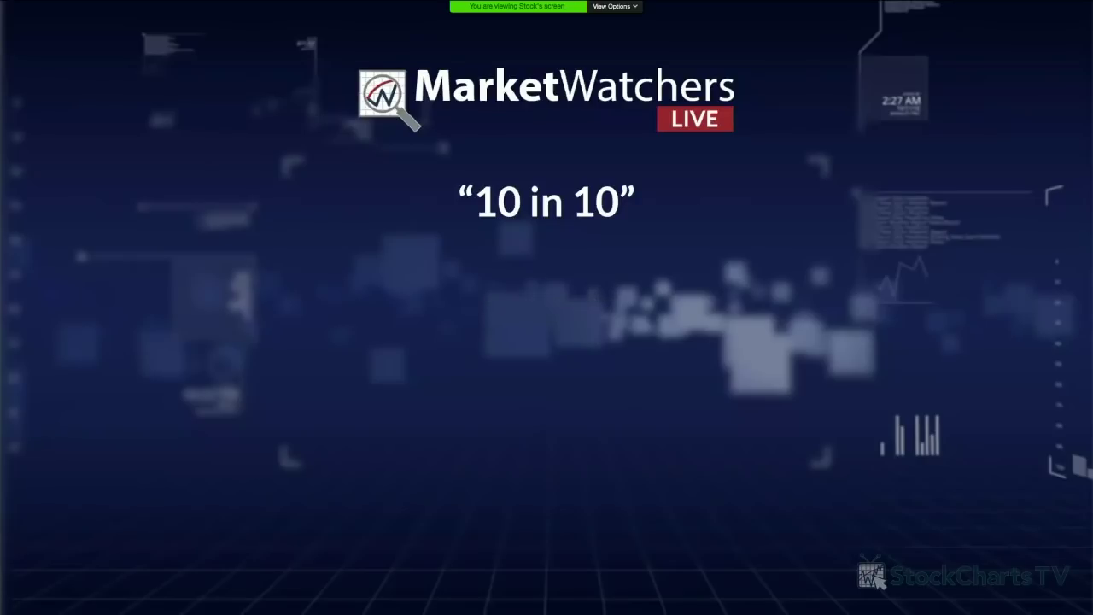
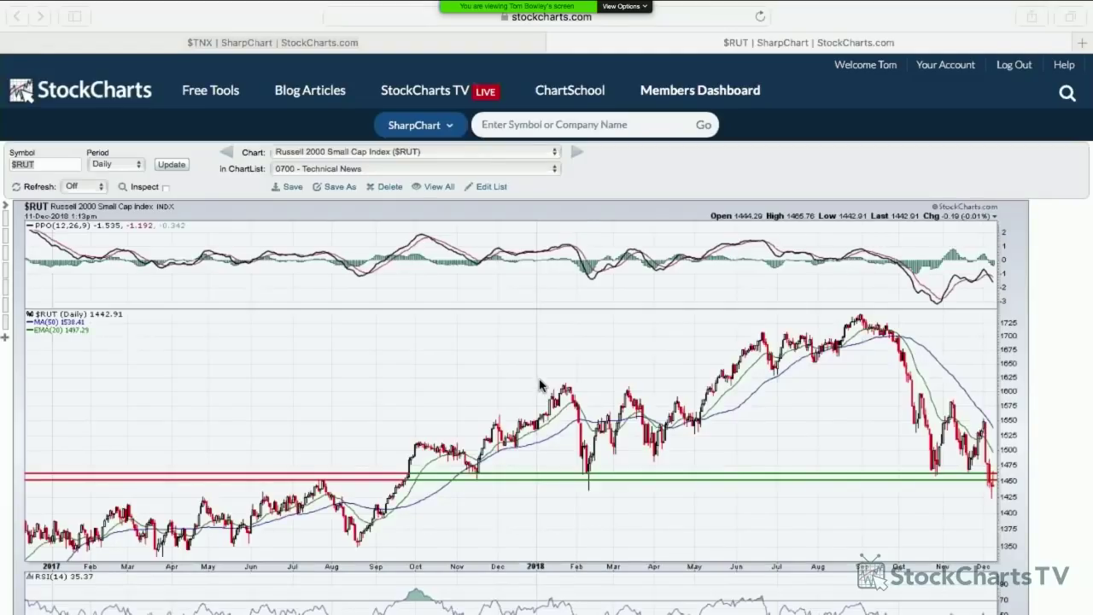
{"action": "left_click", "coordinate": [515, 367]}
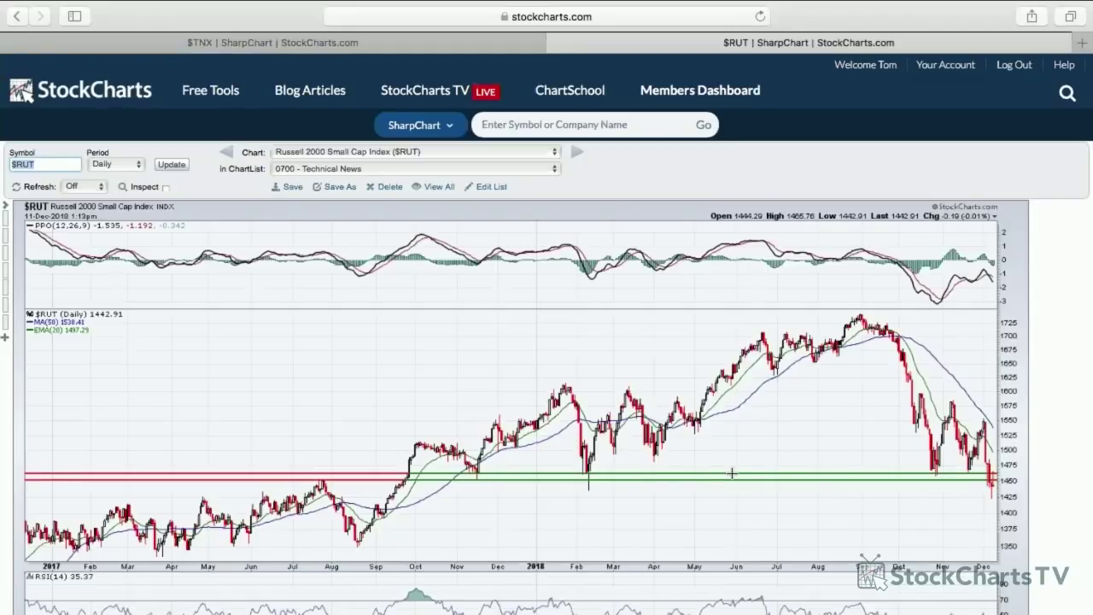
{"action": "scroll", "coordinate": [730, 475], "scroll_direction": "down", "scroll_amount": 1}
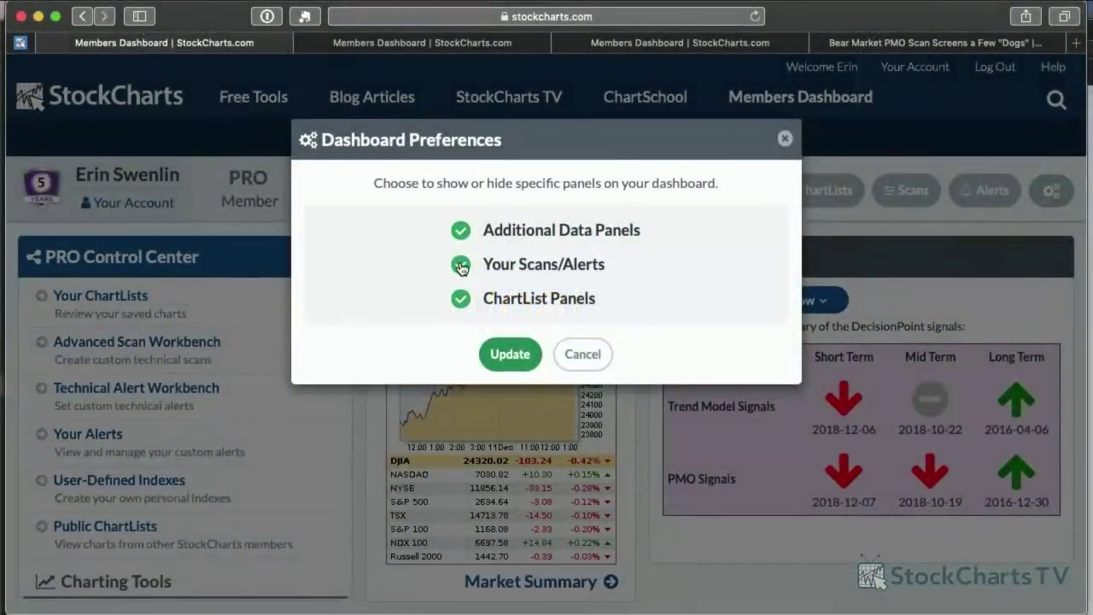
{"action": "left_click", "coordinate": [461, 266]}
{"action": "left_click", "coordinate": [461, 266]}
{"action": "left_click", "coordinate": [596, 351]}
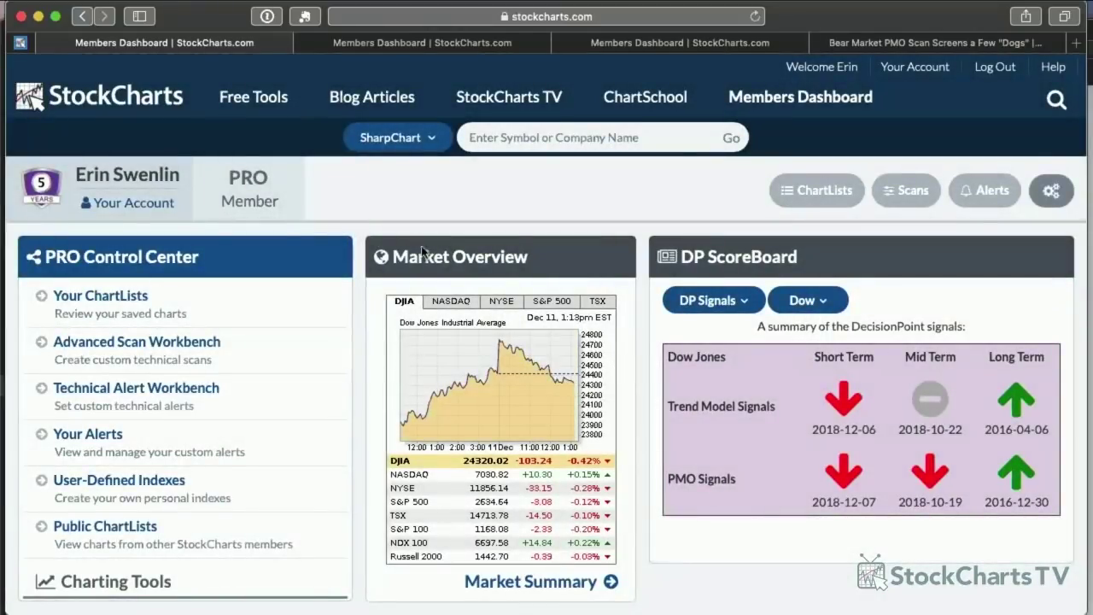
- Look over the Members Dashboard's rankings, ticker cloud, ChartList and alert panels and the list of saved scans
{"action": "scroll", "coordinate": [406, 356], "scroll_direction": "down", "scroll_amount": 1}
{"action": "scroll", "coordinate": [406, 357], "scroll_direction": "down", "scroll_amount": 9}
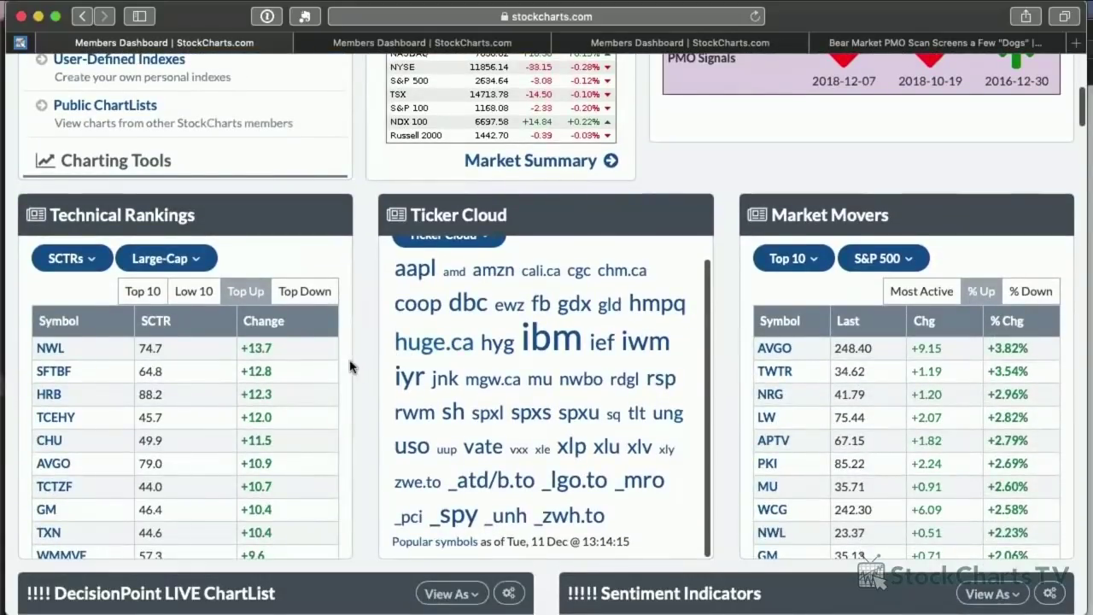
{"action": "scroll", "coordinate": [359, 358], "scroll_direction": "down", "scroll_amount": 7}
{"action": "scroll", "coordinate": [362, 361], "scroll_direction": "down", "scroll_amount": 1}
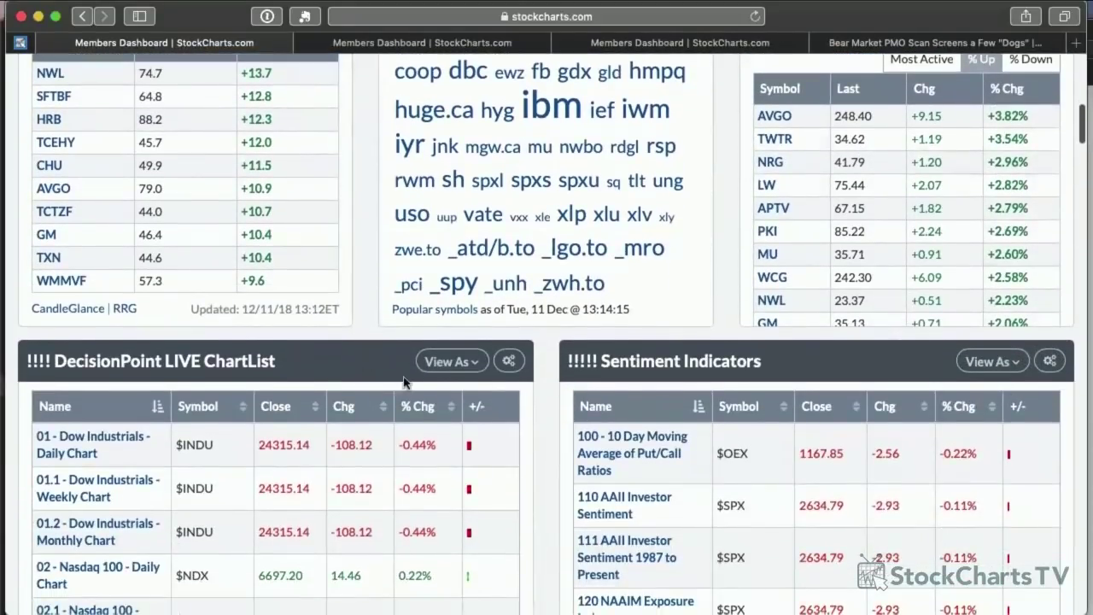
{"action": "scroll", "coordinate": [541, 385], "scroll_direction": "down", "scroll_amount": 16}
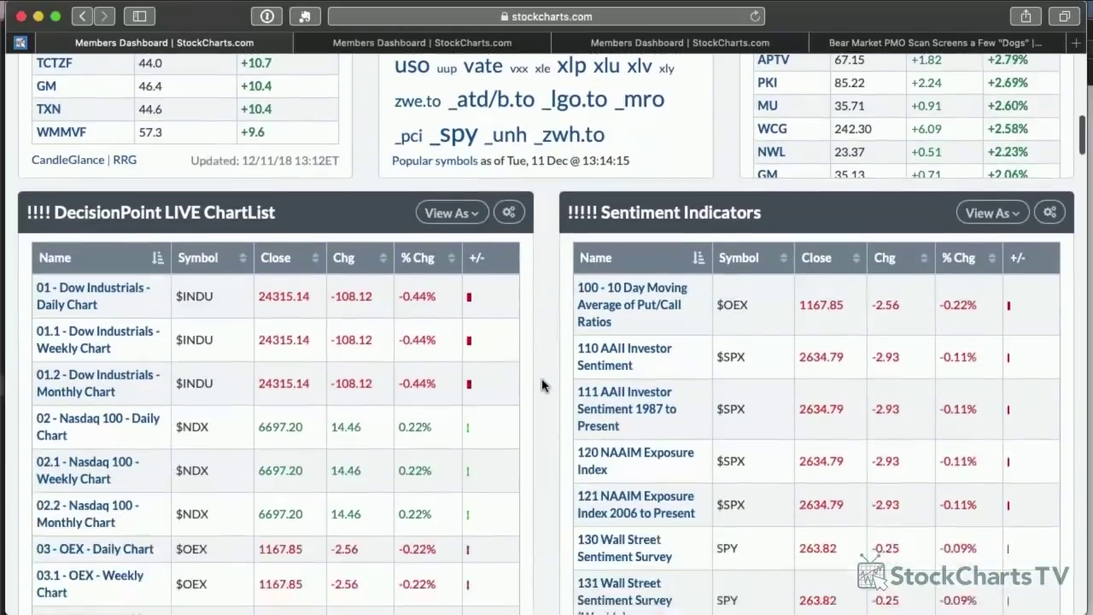
{"action": "scroll", "coordinate": [542, 385], "scroll_direction": "down", "scroll_amount": 5}
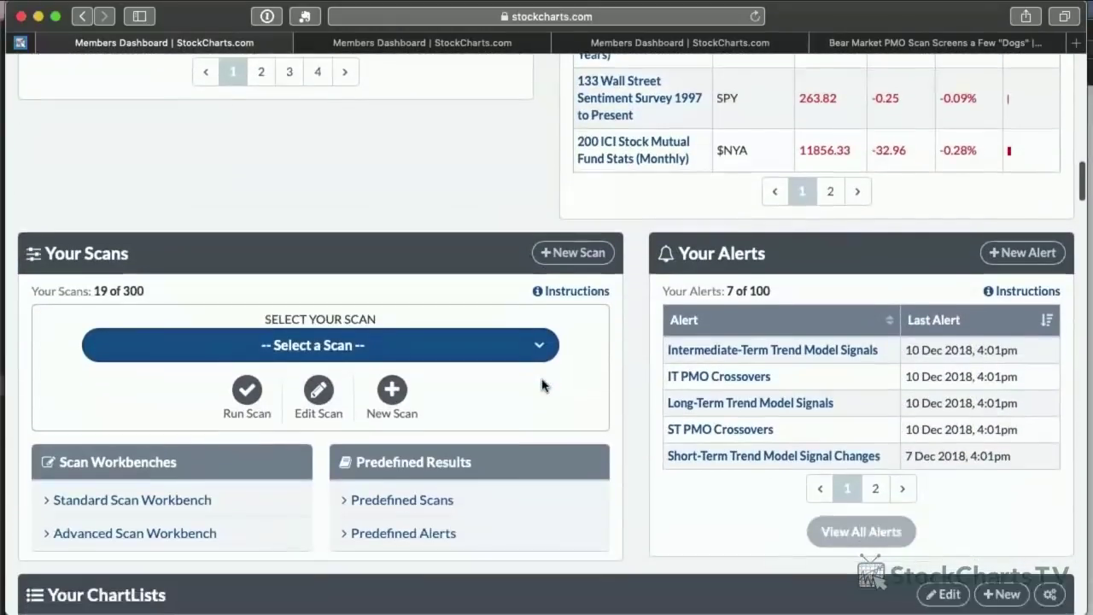
{"action": "left_click", "coordinate": [510, 256]}
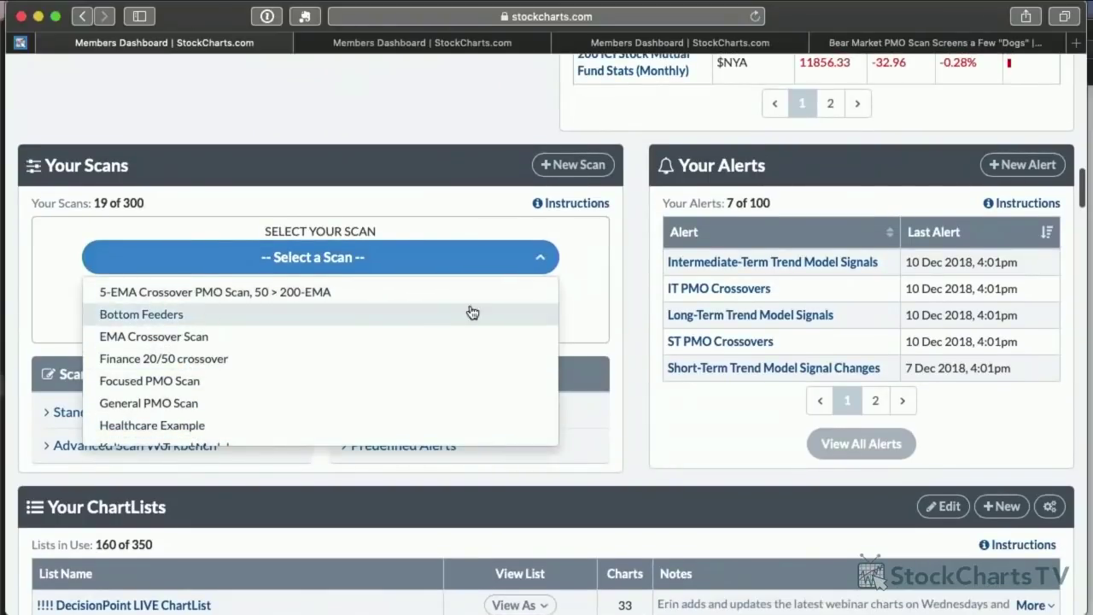
{"action": "left_click", "coordinate": [576, 301]}
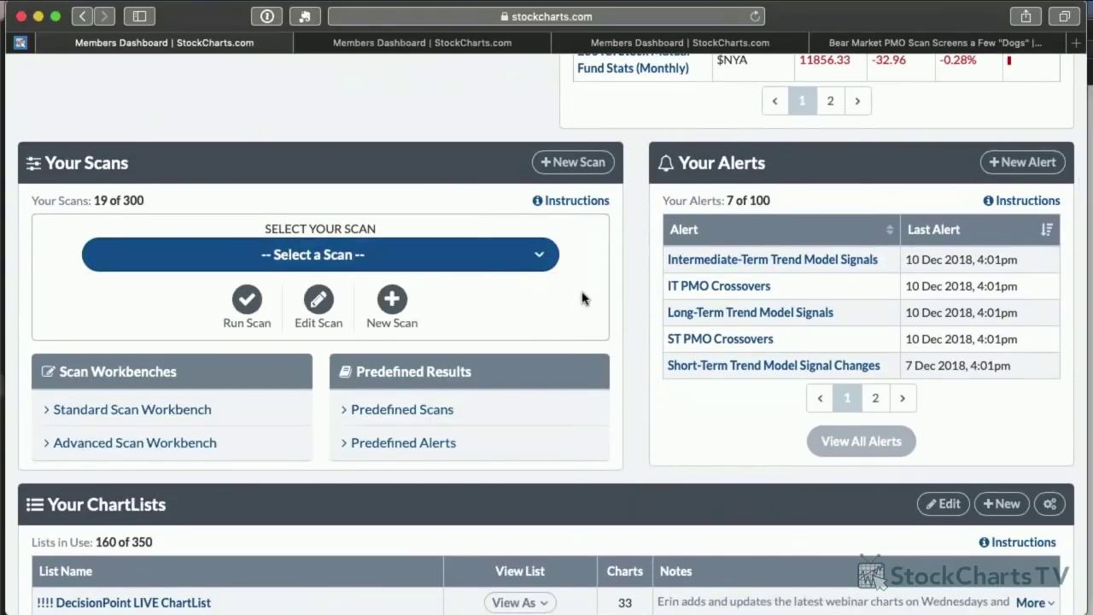
- Open the predefined scan results and compare the bullish and bearish technical indicator counts across exchanges
{"action": "left_click", "coordinate": [441, 414]}
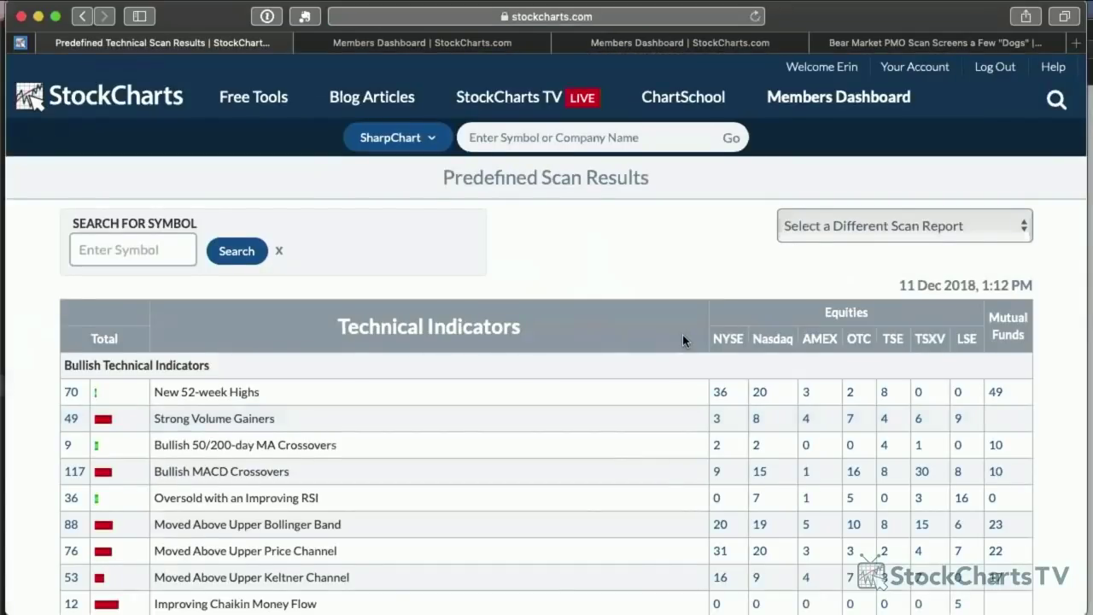
{"action": "scroll", "coordinate": [683, 340], "scroll_direction": "down", "scroll_amount": 5}
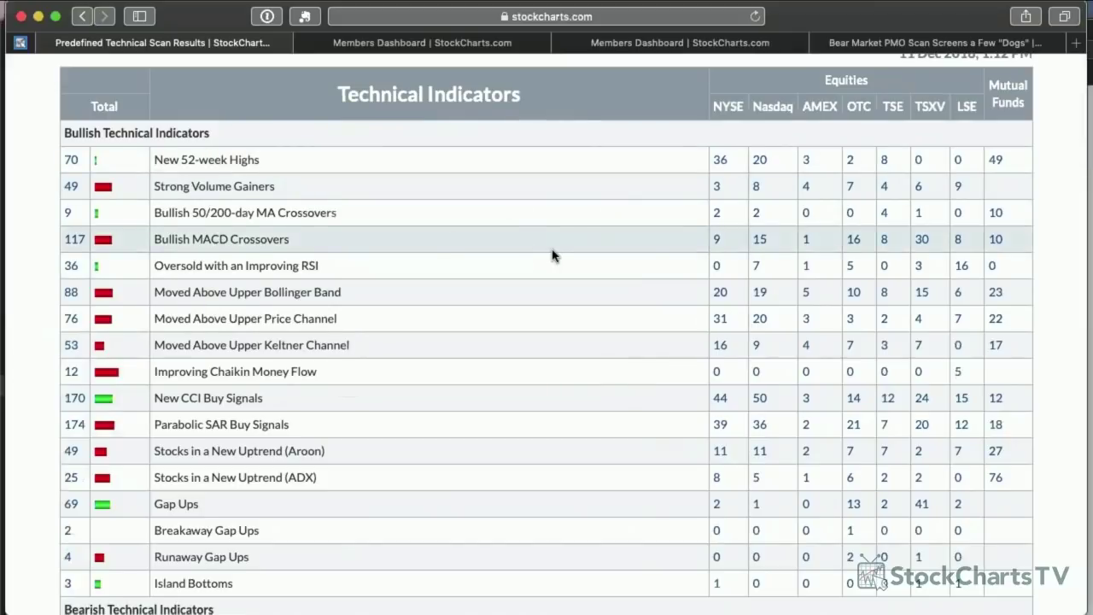
{"action": "scroll", "coordinate": [553, 253], "scroll_direction": "down", "scroll_amount": 4}
{"action": "scroll", "coordinate": [551, 254], "scroll_direction": "down", "scroll_amount": 8}
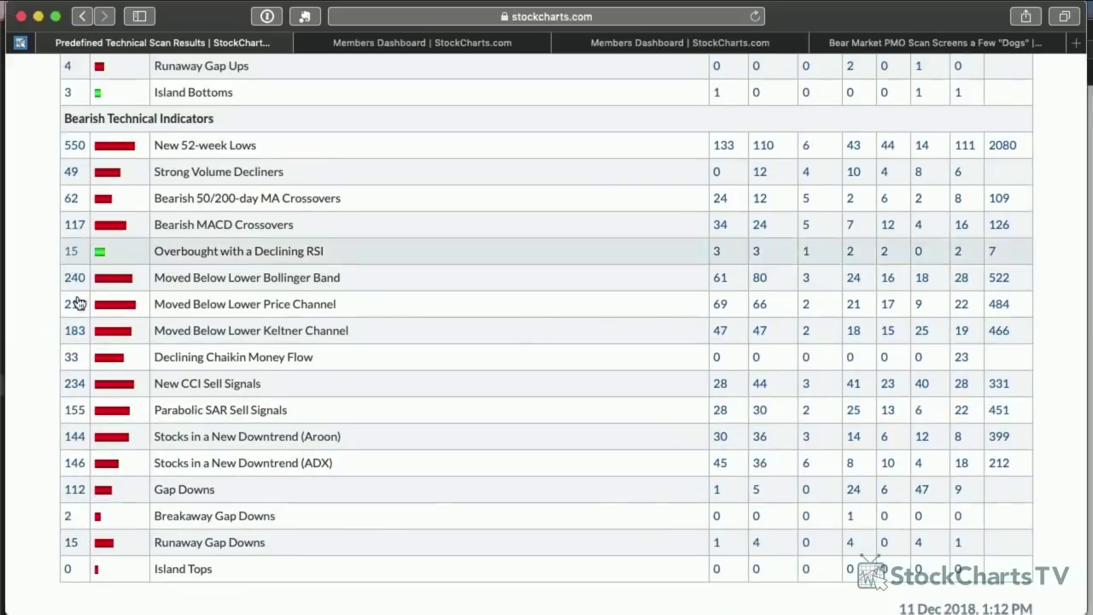
{"action": "scroll", "coordinate": [32, 160], "scroll_direction": "up", "scroll_amount": 5}
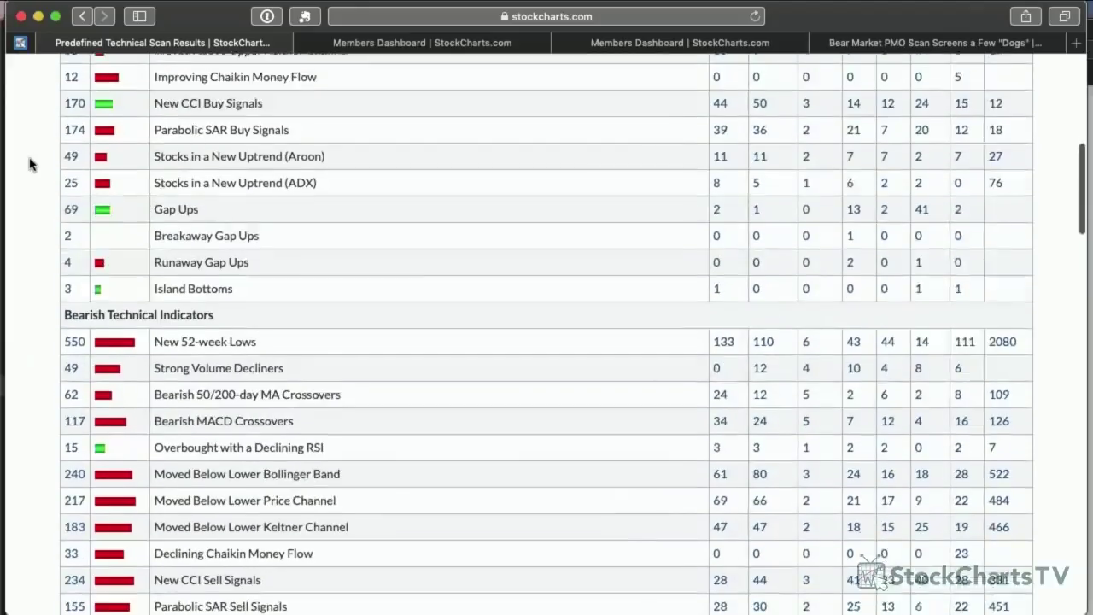
{"action": "scroll", "coordinate": [30, 164], "scroll_direction": "up", "scroll_amount": 3}
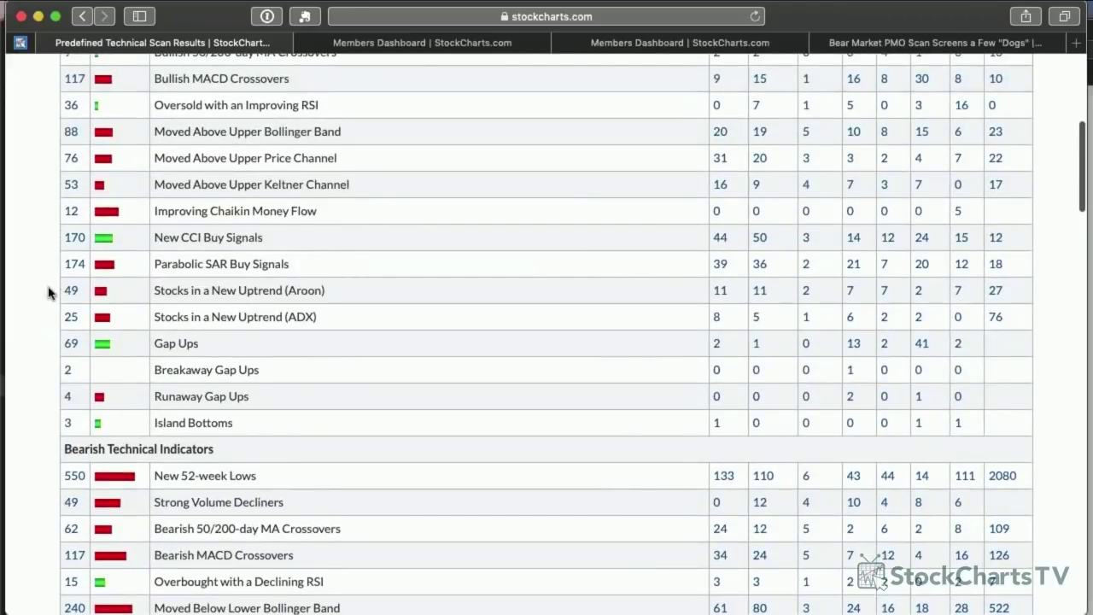
{"action": "scroll", "coordinate": [40, 306], "scroll_direction": "down", "scroll_amount": 4}
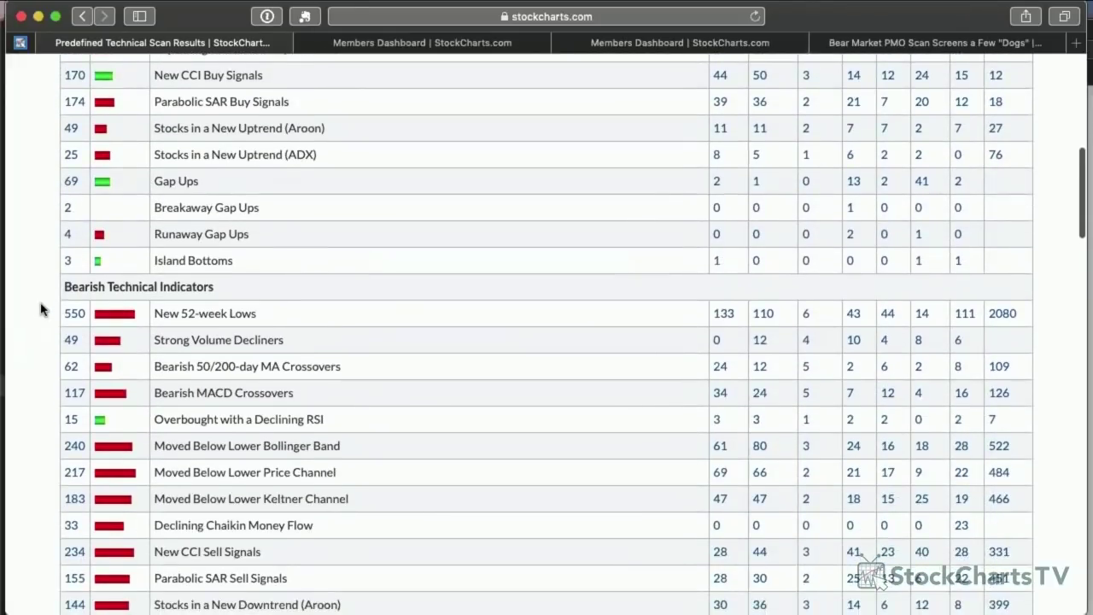
{"action": "scroll", "coordinate": [40, 311], "scroll_direction": "down", "scroll_amount": 3}
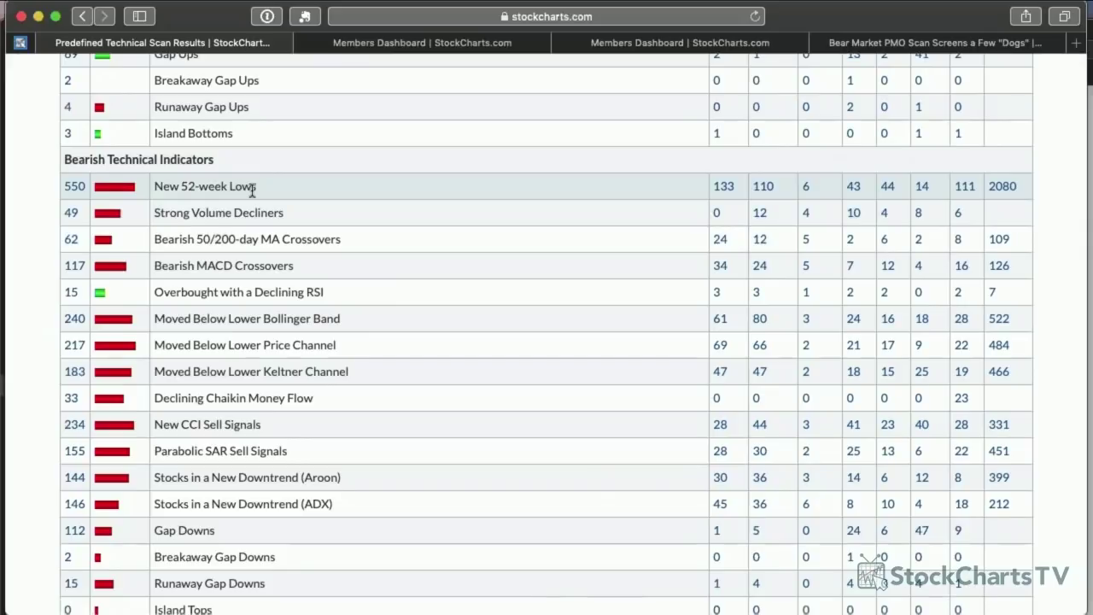
{"action": "scroll", "coordinate": [719, 224], "scroll_direction": "up", "scroll_amount": 7}
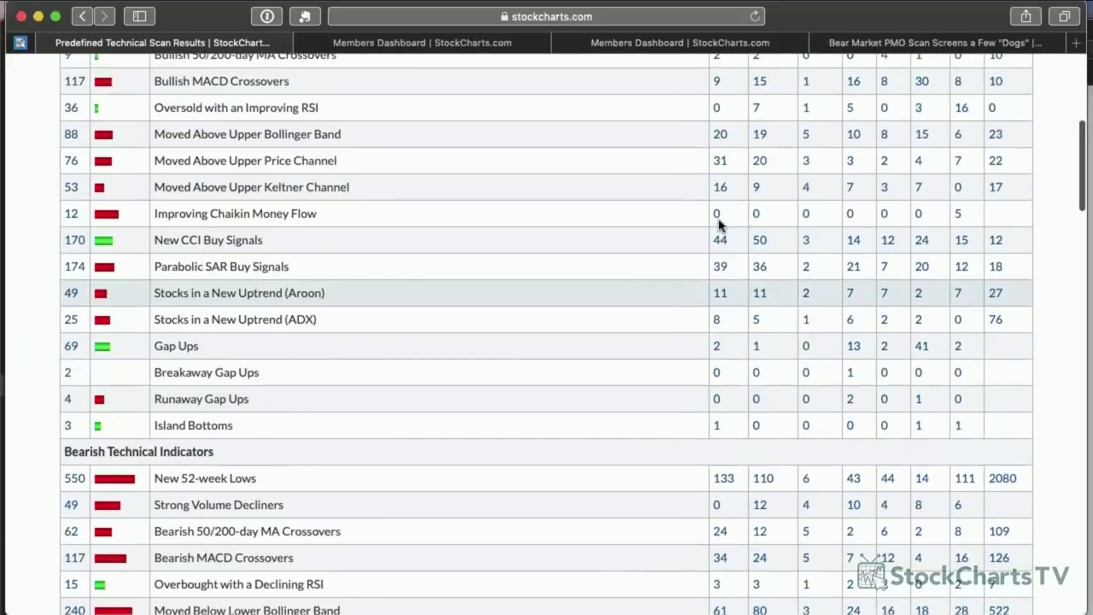
{"action": "scroll", "coordinate": [719, 224], "scroll_direction": "up", "scroll_amount": 5}
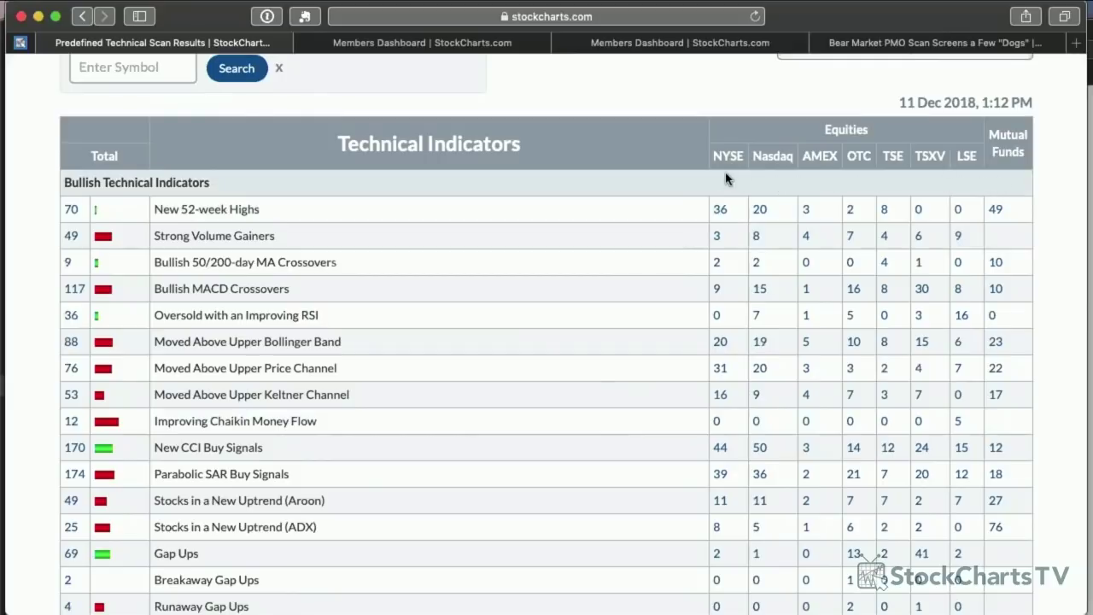
{"action": "scroll", "coordinate": [726, 178], "scroll_direction": "down", "scroll_amount": 1}
{"action": "scroll", "coordinate": [726, 178], "scroll_direction": "down", "scroll_amount": 10}
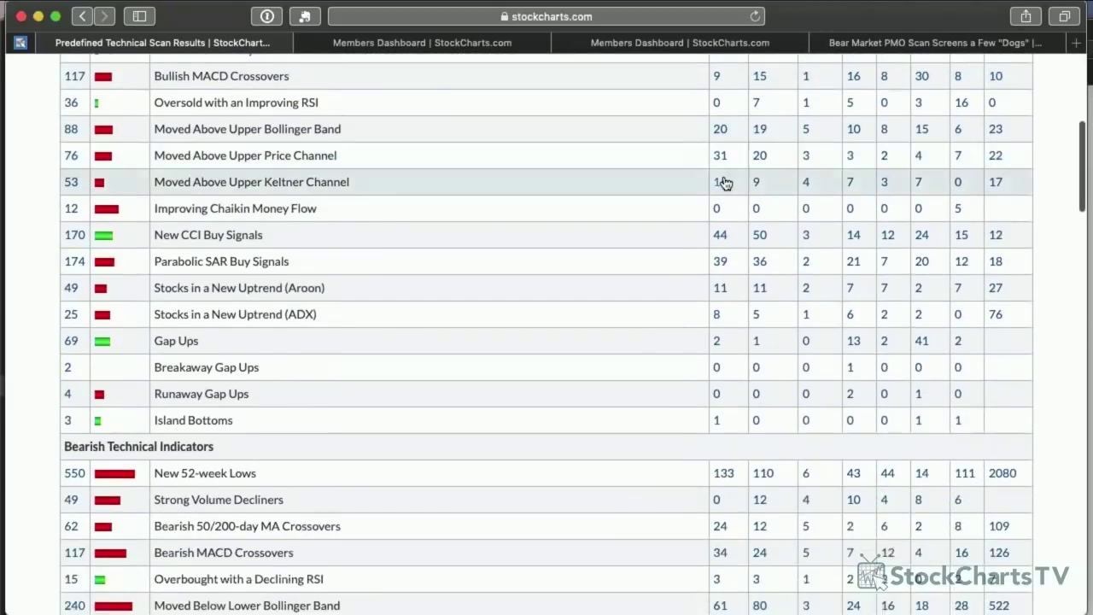
{"action": "scroll", "coordinate": [726, 183], "scroll_direction": "down", "scroll_amount": 2}
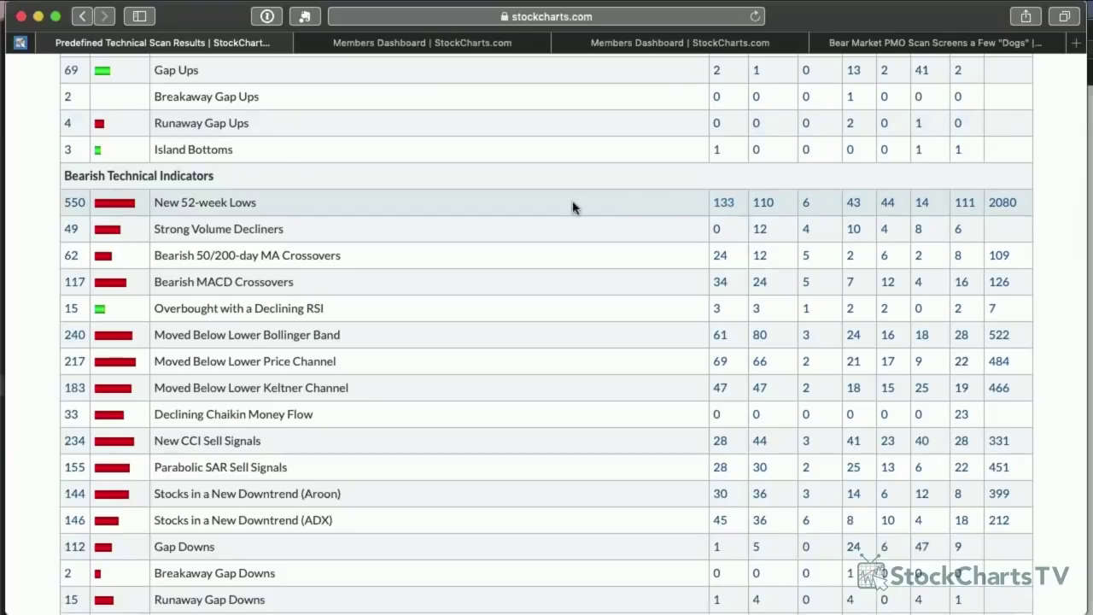
- Open the New 52-week Lows results for all exchanges and look through the listed stocks
{"action": "left_click", "coordinate": [74, 205]}
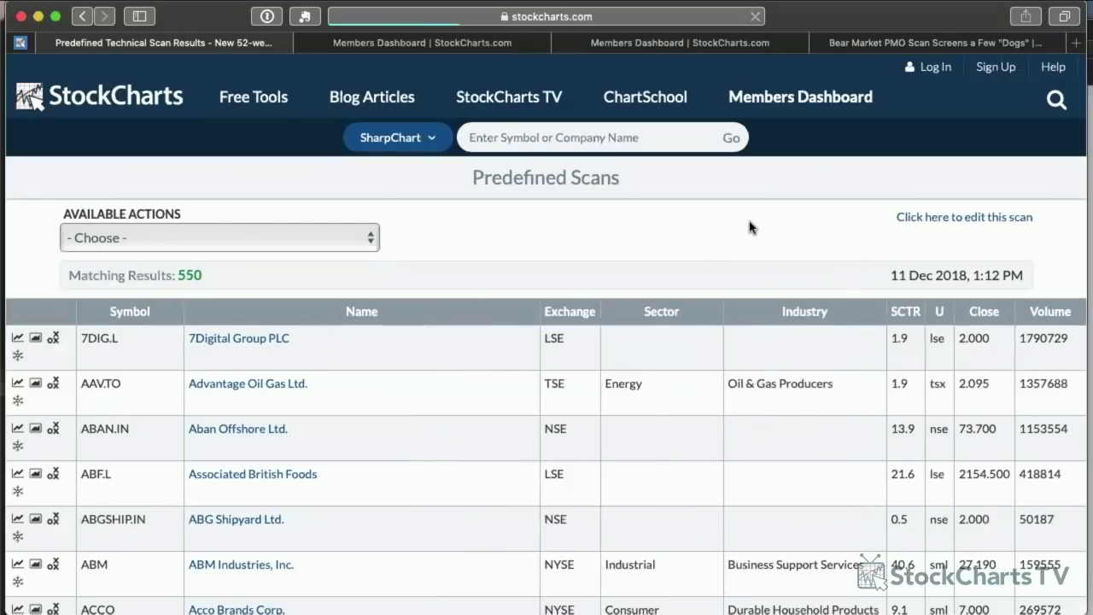
{"action": "scroll", "coordinate": [822, 215], "scroll_direction": "down", "scroll_amount": 1}
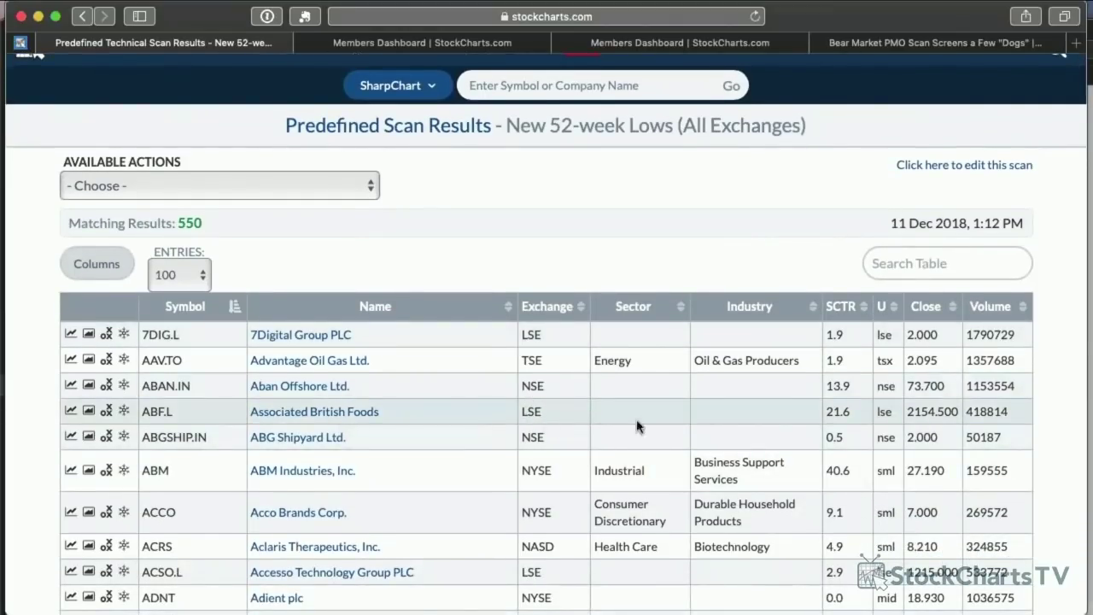
{"action": "scroll", "coordinate": [704, 416], "scroll_direction": "down", "scroll_amount": 3}
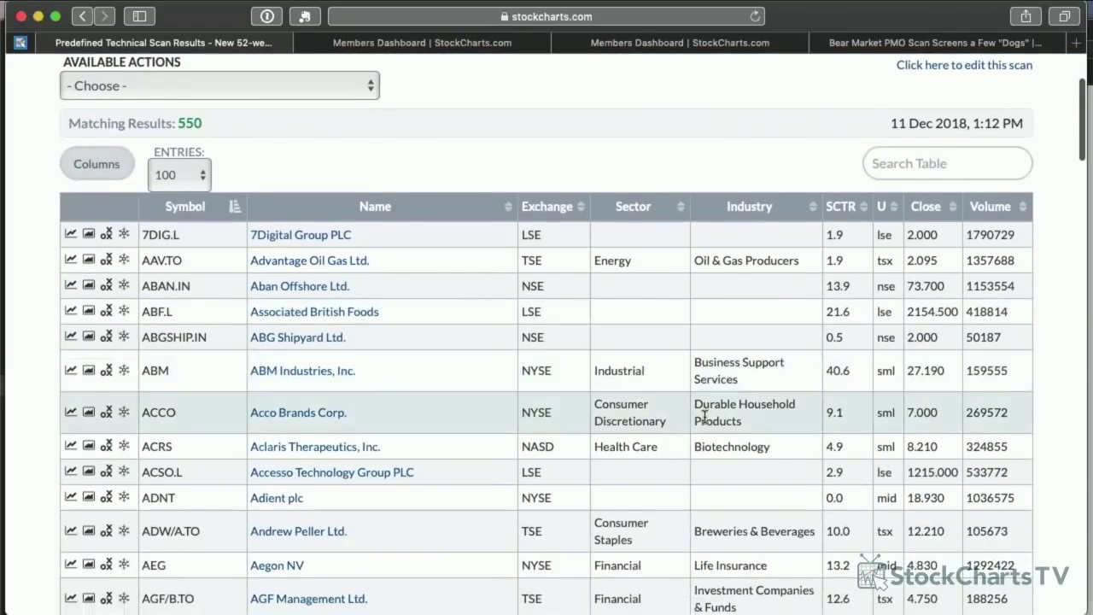
{"action": "scroll", "coordinate": [704, 416], "scroll_direction": "down", "scroll_amount": 1}
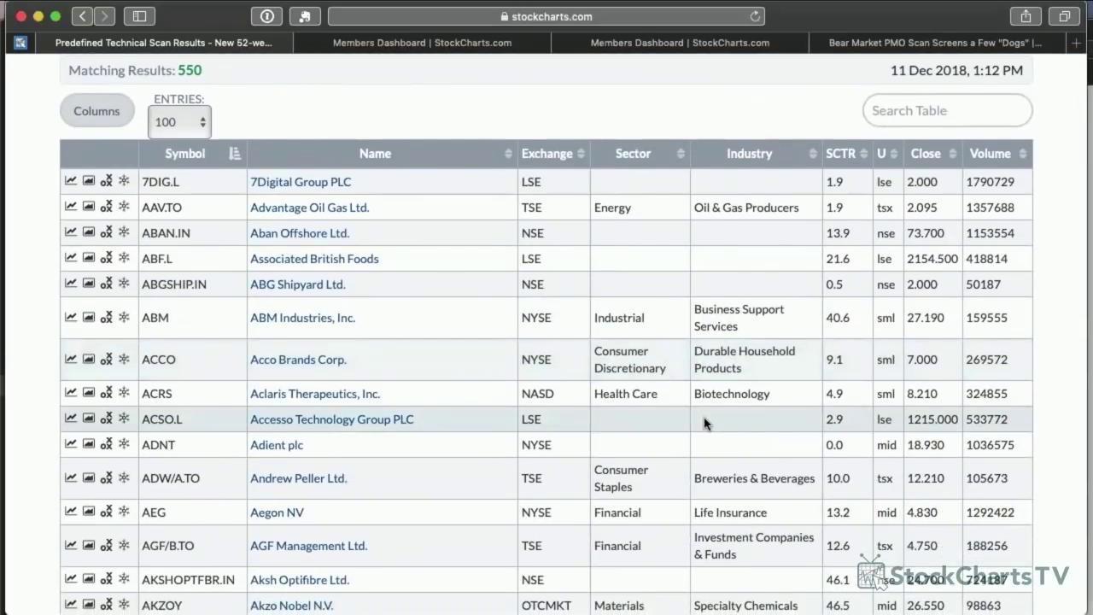
{"action": "scroll", "coordinate": [752, 316], "scroll_direction": "up", "scroll_amount": 4}
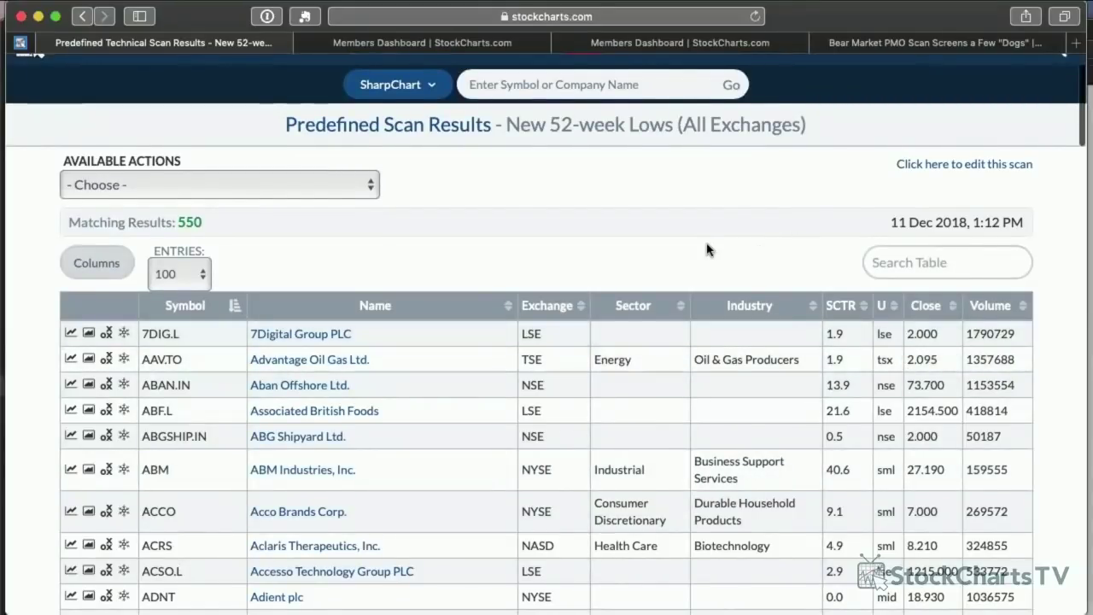
{"action": "scroll", "coordinate": [707, 248], "scroll_direction": "up", "scroll_amount": 1}
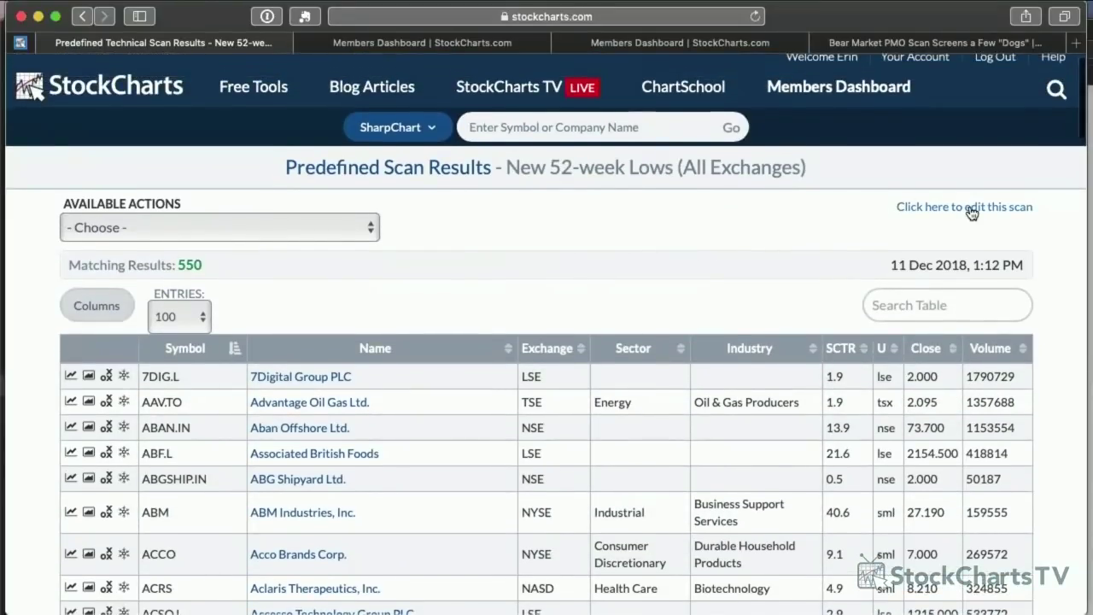
- Open the New 52-week Lows scan for editing and review its criteria
{"action": "left_click", "coordinate": [973, 213]}
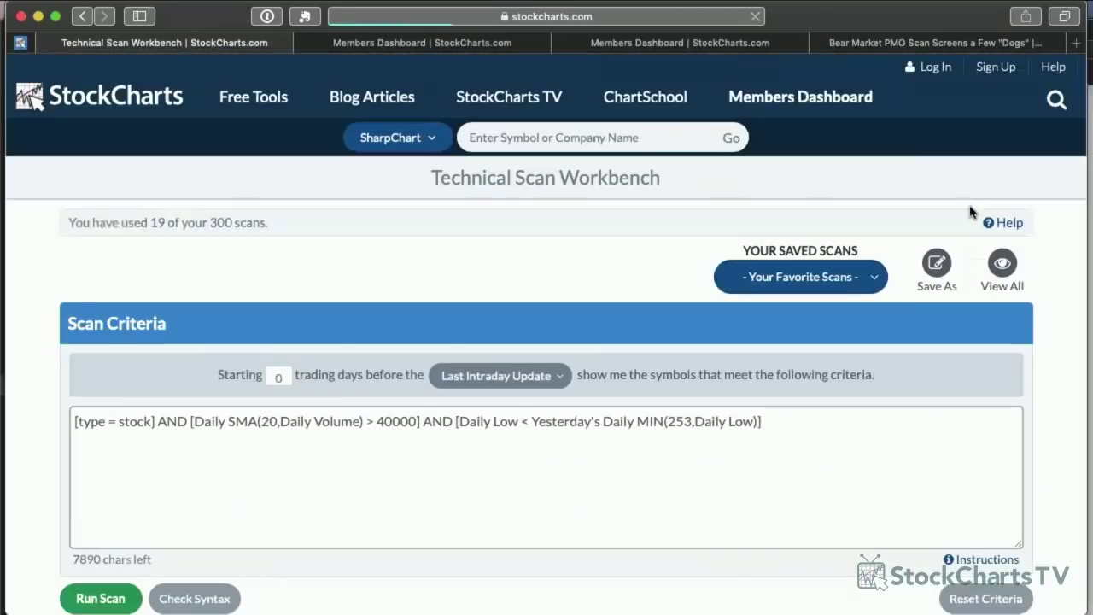
{"action": "scroll", "coordinate": [677, 371], "scroll_direction": "down", "scroll_amount": 2}
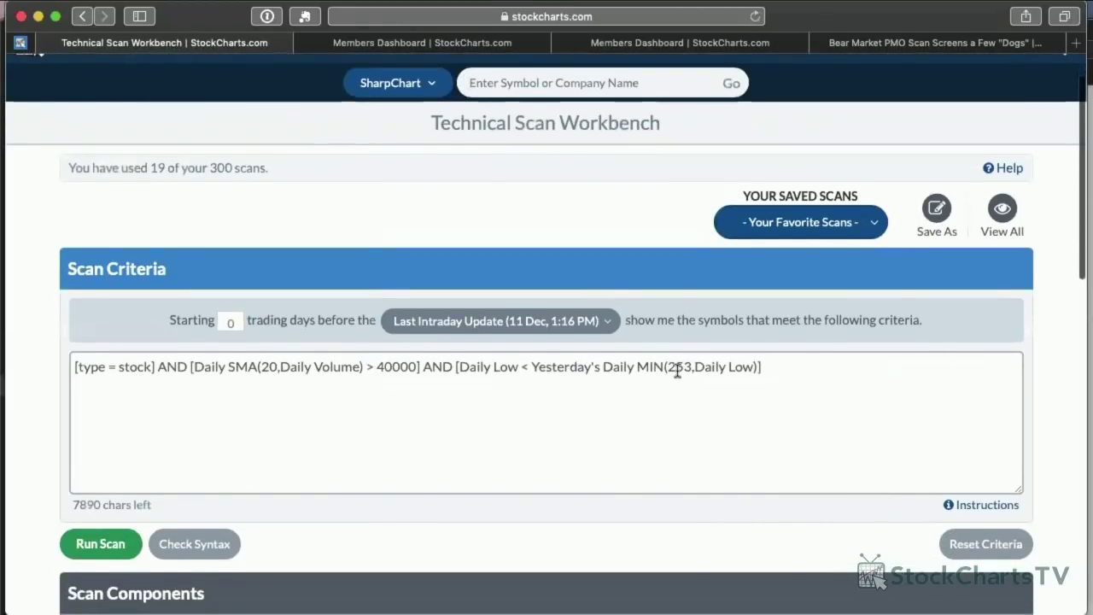
{"action": "scroll", "coordinate": [677, 370], "scroll_direction": "down", "scroll_amount": 1}
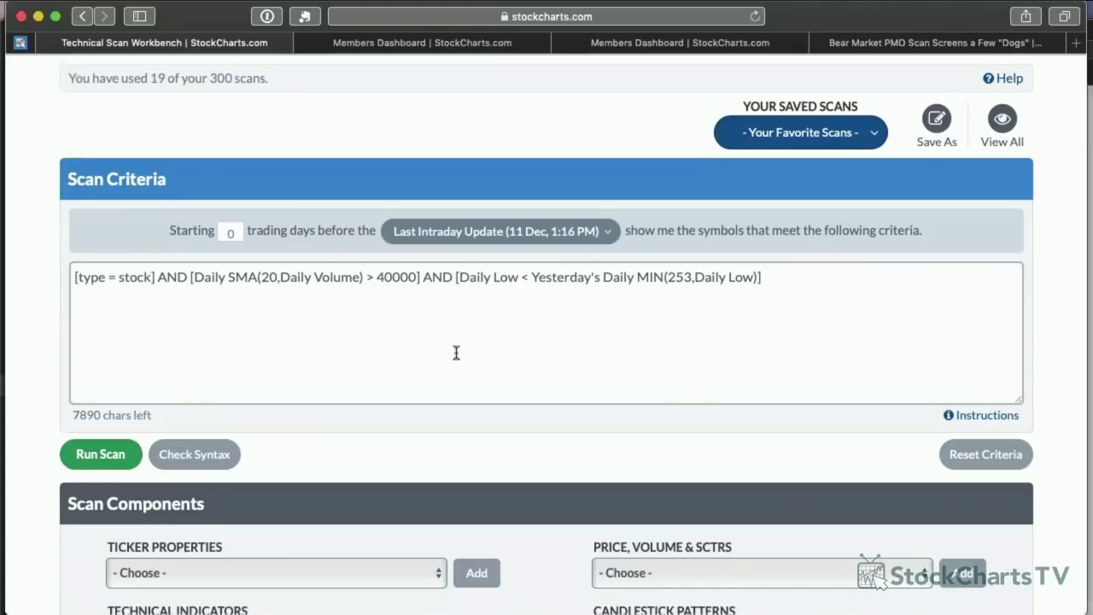
{"action": "scroll", "coordinate": [456, 353], "scroll_direction": "down", "scroll_amount": 1}
- Add the ticker property criterion "and [country is US]" below the existing scan criteria
{"action": "left_click", "coordinate": [132, 254]}
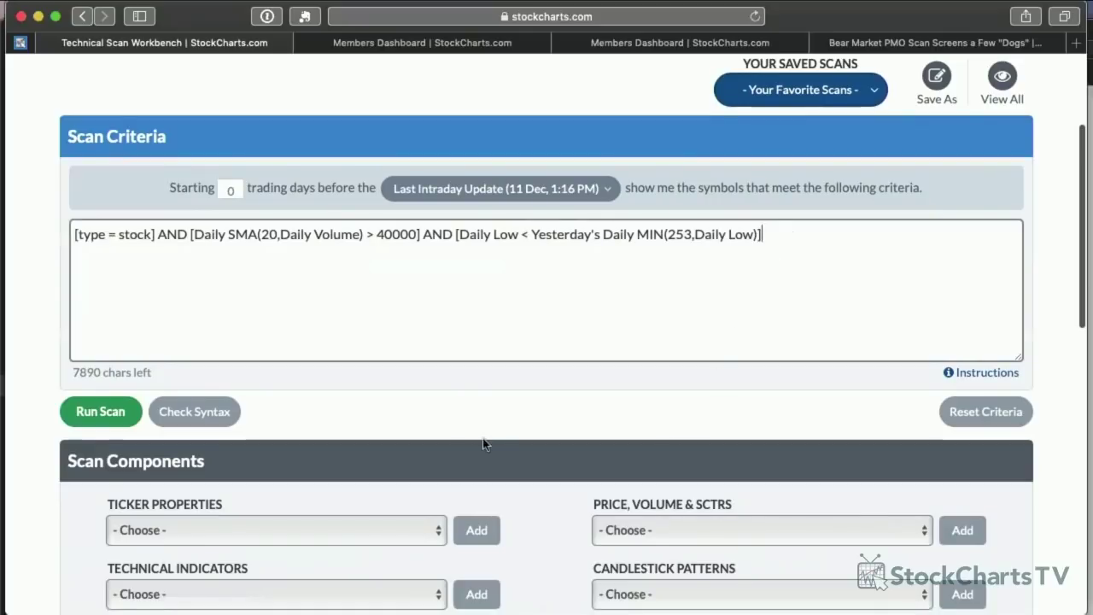
{"action": "scroll", "coordinate": [504, 457], "scroll_direction": "down", "scroll_amount": 1}
{"action": "scroll", "coordinate": [513, 467], "scroll_direction": "down", "scroll_amount": 5}
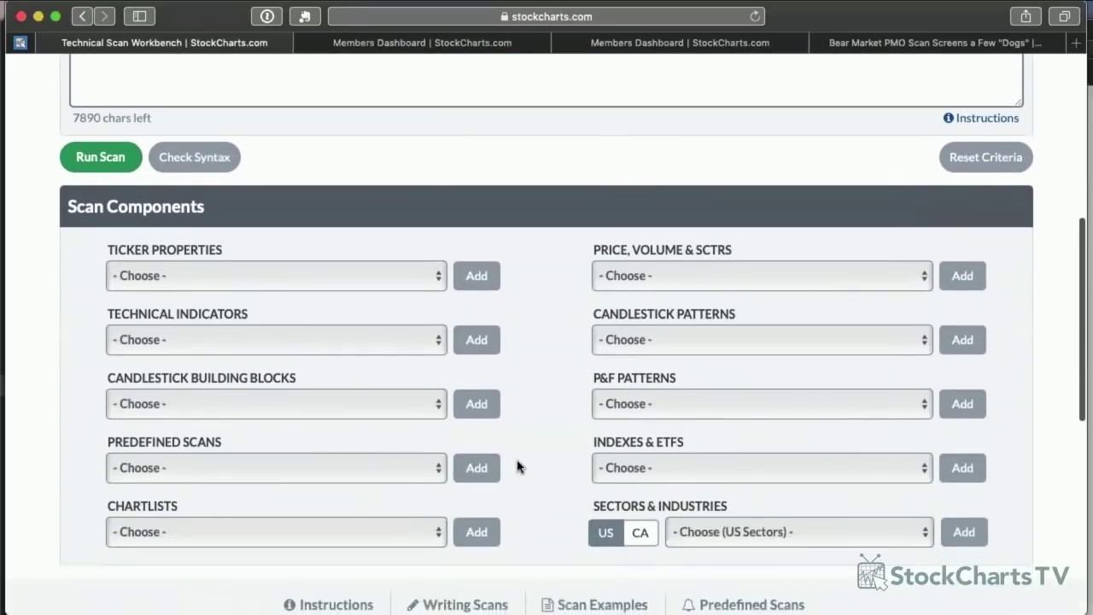
{"action": "left_click", "coordinate": [232, 274]}
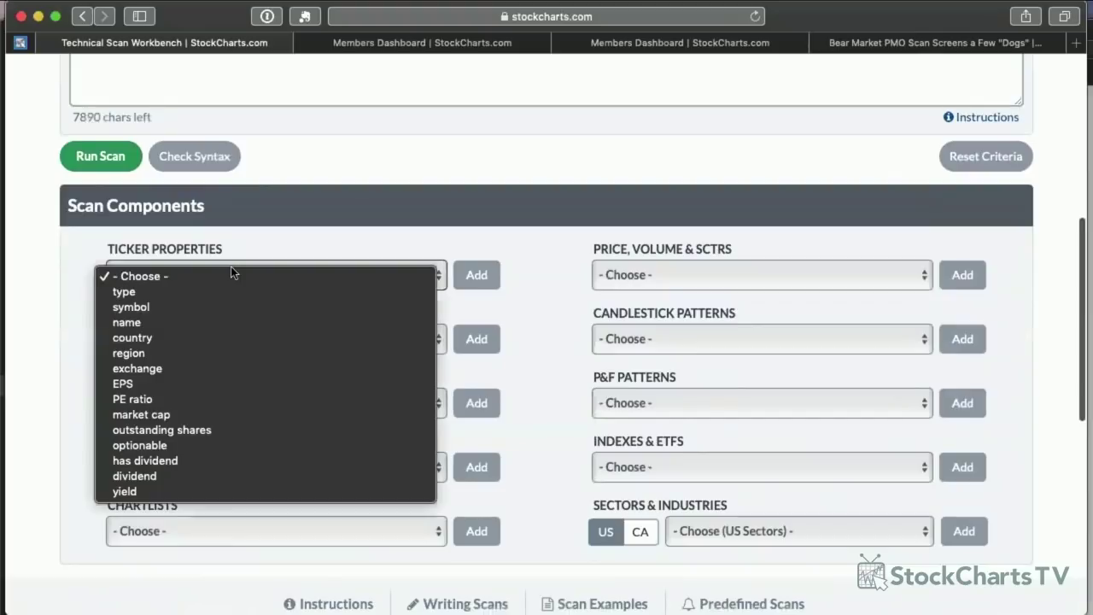
{"action": "left_click", "coordinate": [233, 339]}
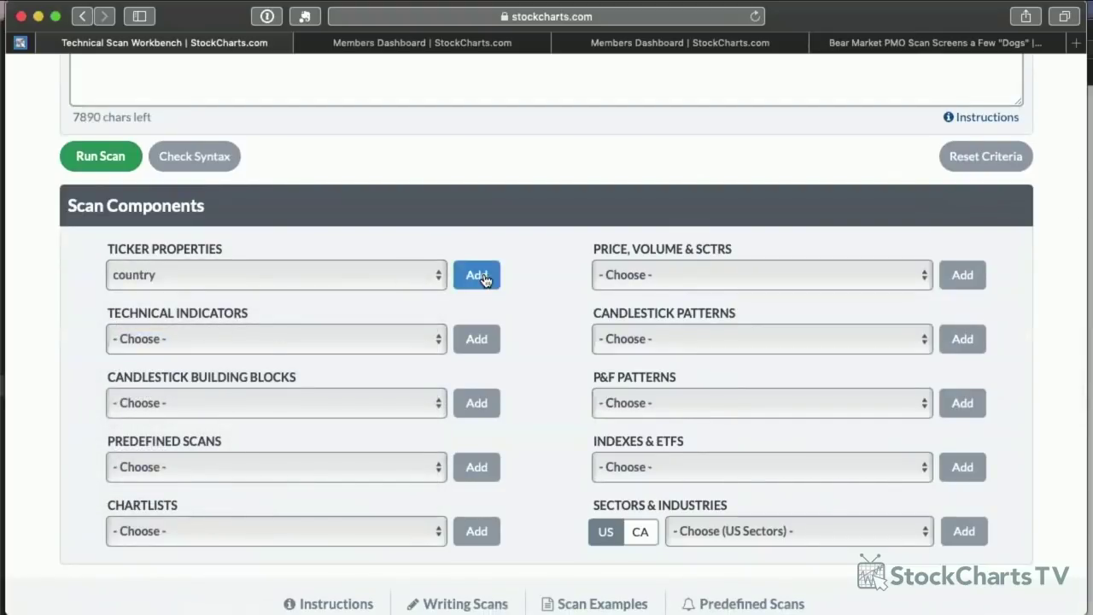
{"action": "left_click", "coordinate": [479, 275]}
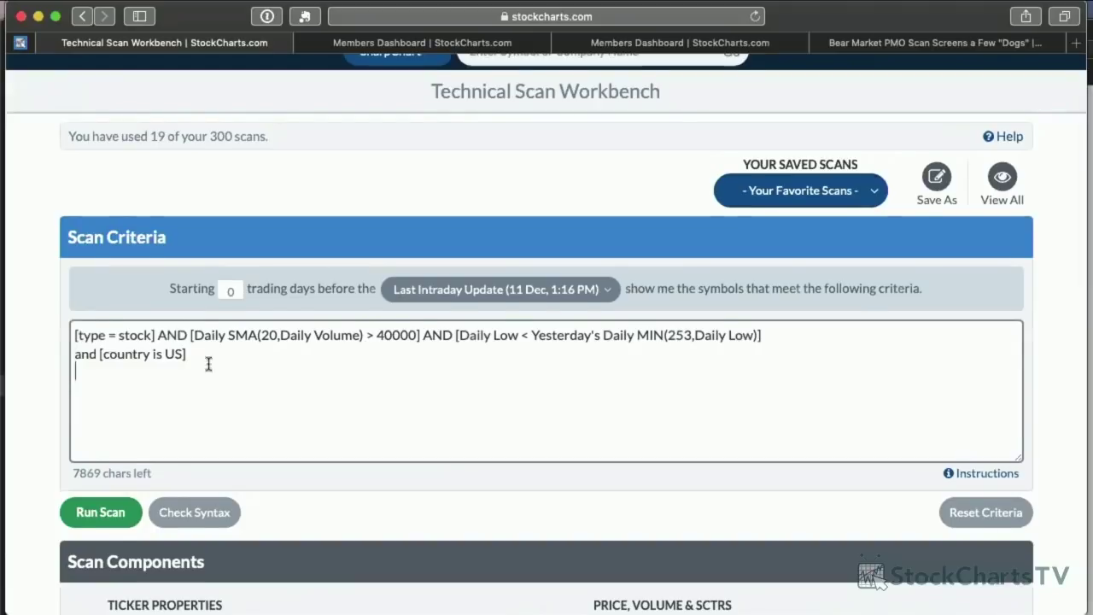
- Add a closing price criterion to the scan and set its threshold so it reads "and [Close > 10]"
{"action": "scroll", "coordinate": [208, 365], "scroll_direction": "down", "scroll_amount": 5}
{"action": "left_click", "coordinate": [213, 315]}
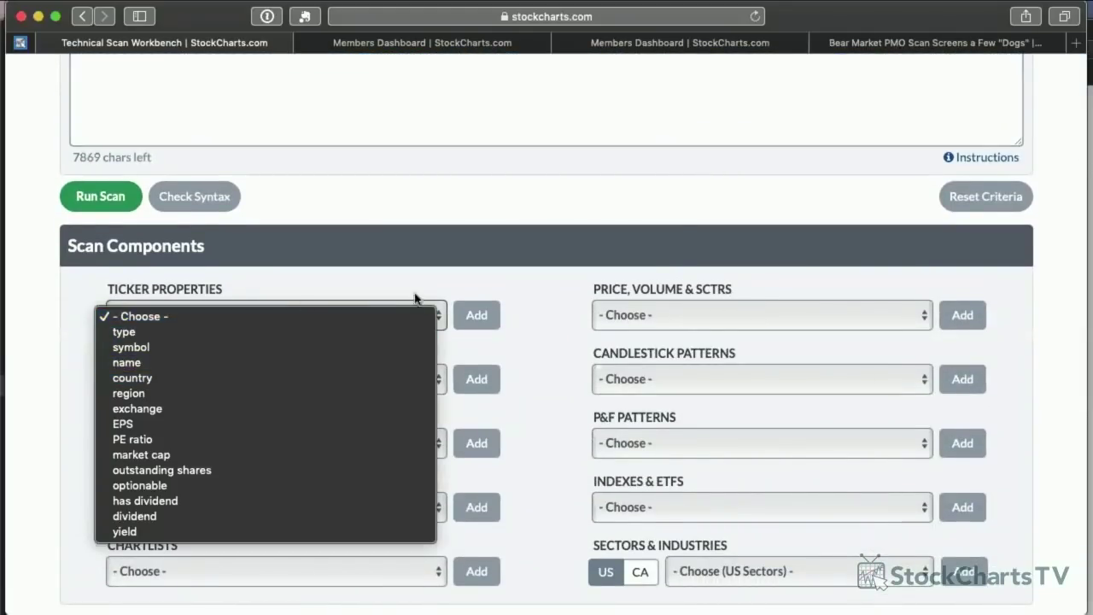
{"action": "left_click", "coordinate": [546, 290]}
{"action": "left_click", "coordinate": [700, 316]}
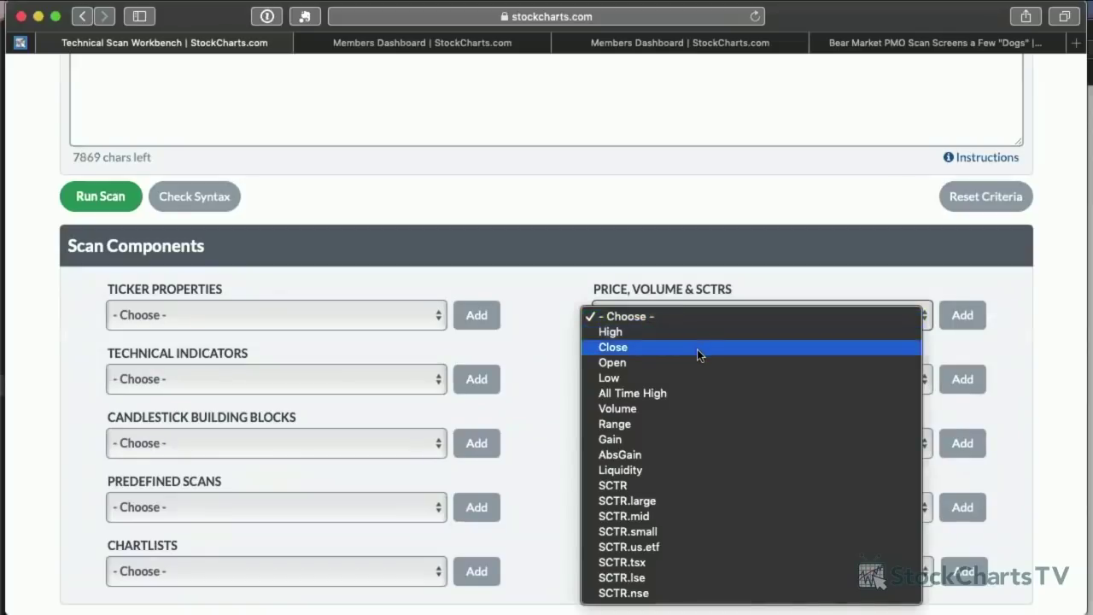
{"action": "left_click", "coordinate": [697, 349]}
{"action": "left_click", "coordinate": [963, 314]}
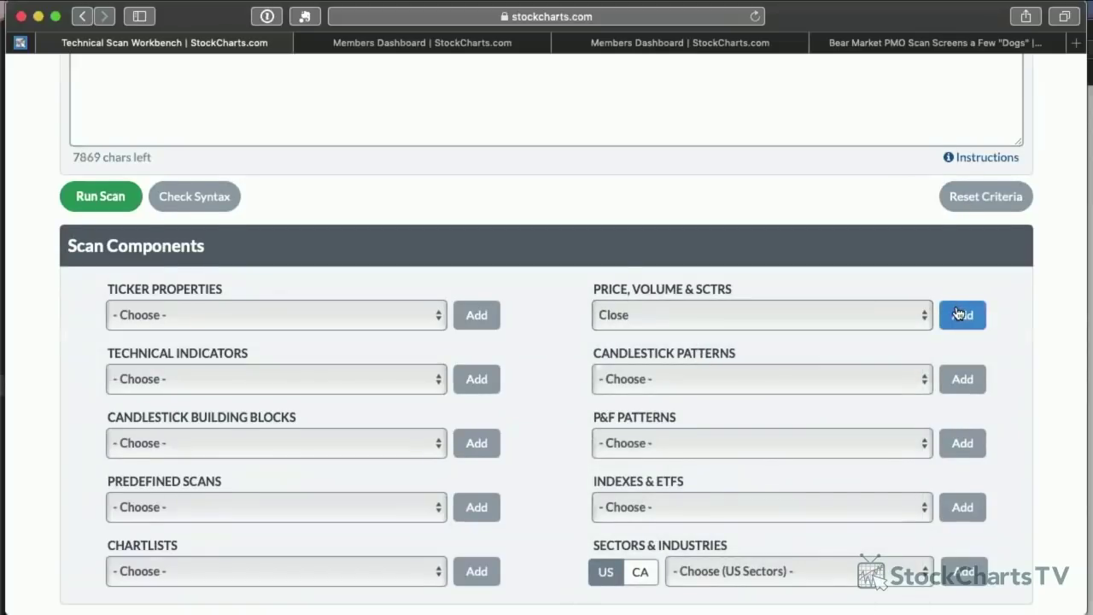
{"action": "scroll", "coordinate": [337, 196], "scroll_direction": "up", "scroll_amount": 4}
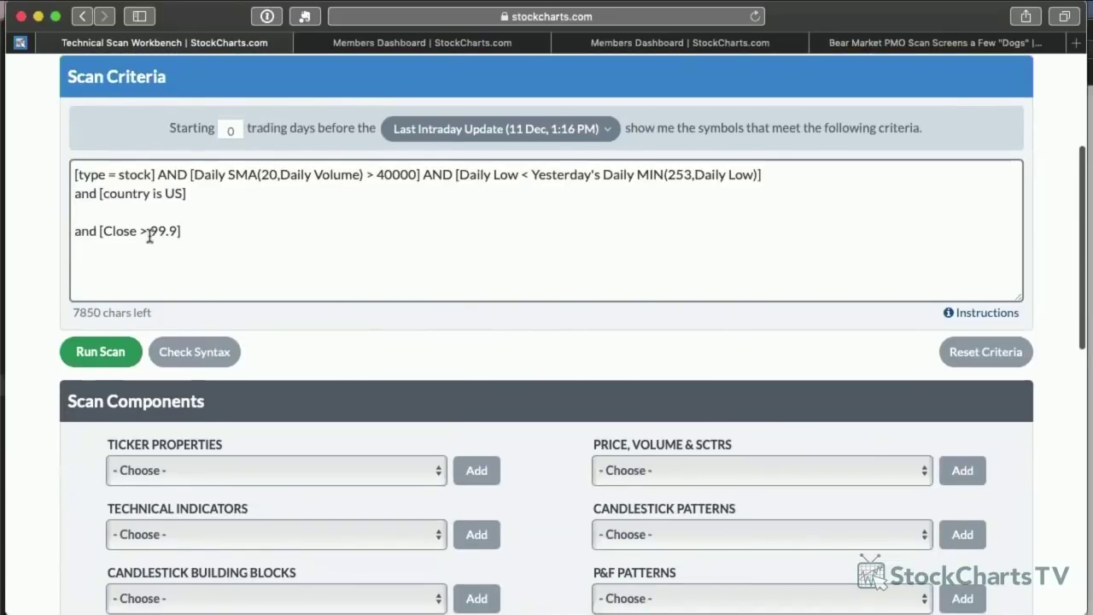
{"action": "left_click_drag", "start_coordinate": [150, 231], "coordinate": [169, 229]}
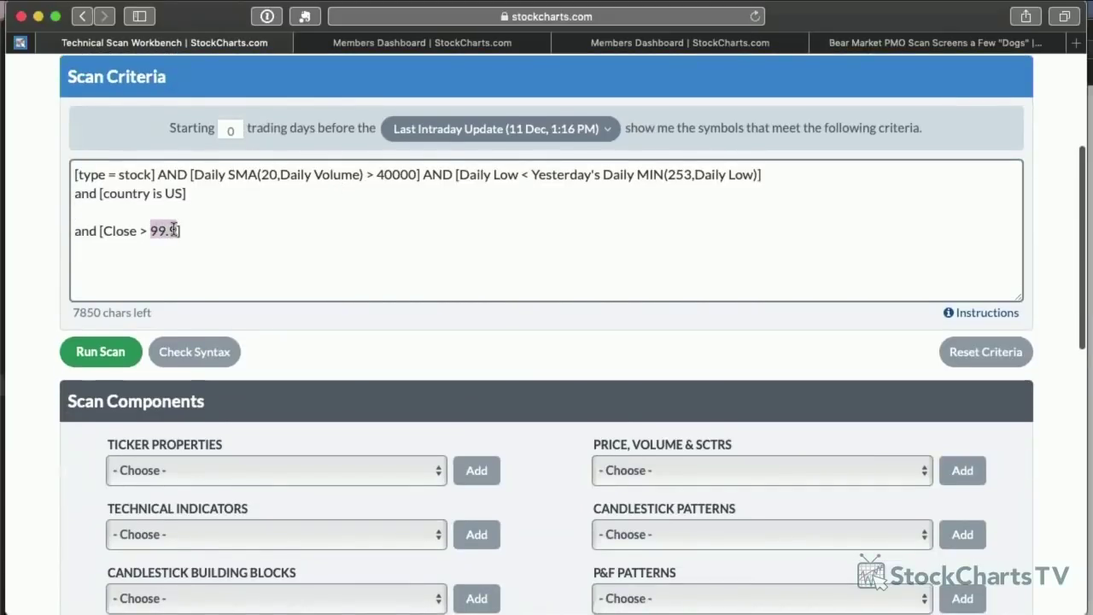
{"action": "type", "text": "10"}
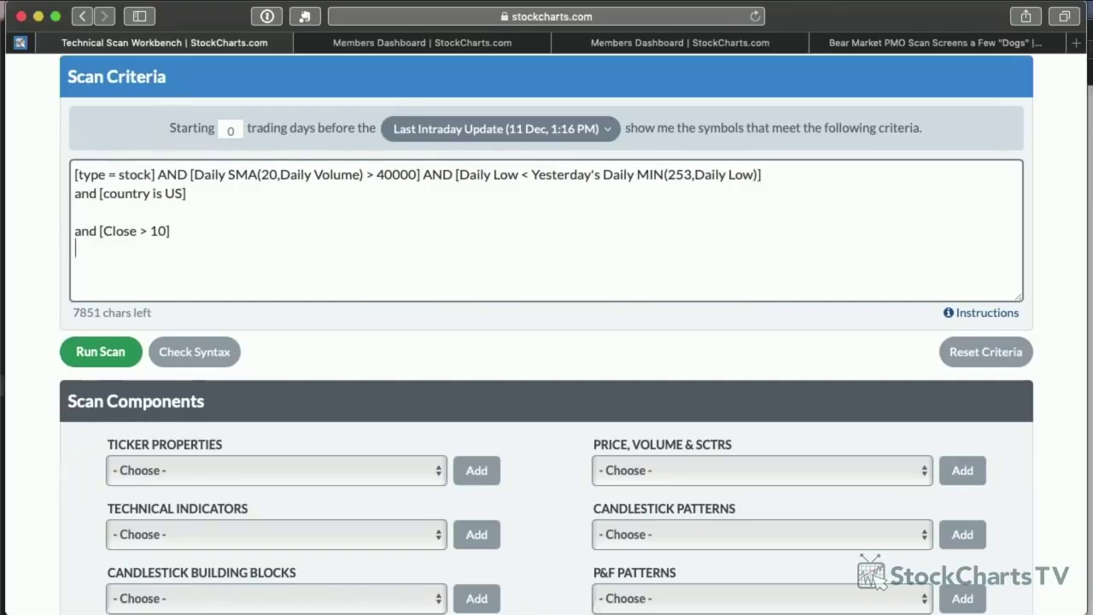
- Run the edited 52-week lows scan and look through the matching stocks
{"action": "left_click", "coordinate": [112, 353]}
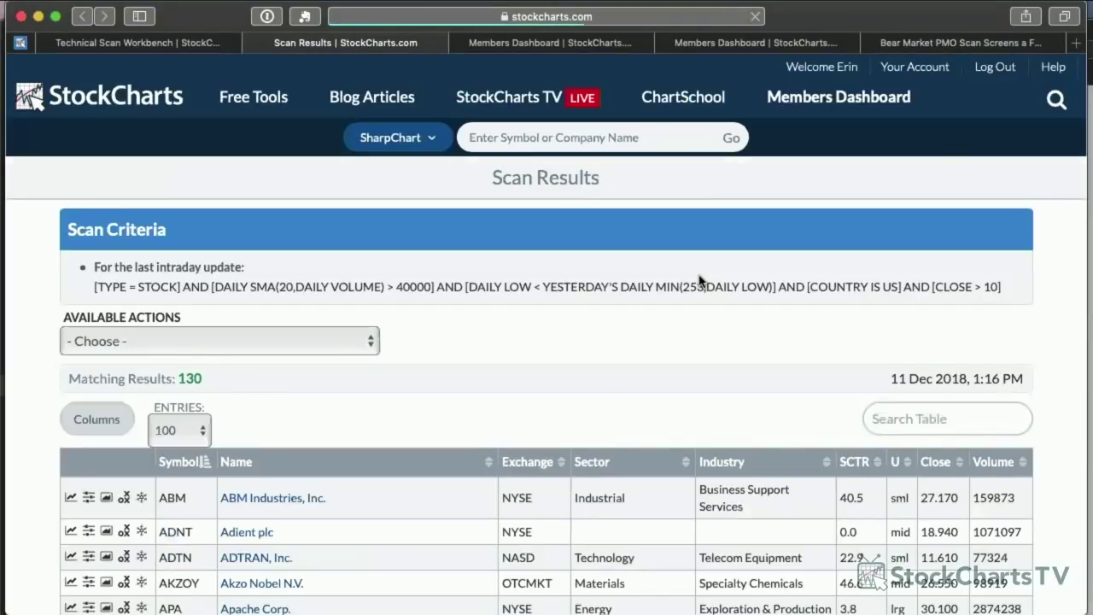
{"action": "scroll", "coordinate": [699, 281], "scroll_direction": "down", "scroll_amount": 5}
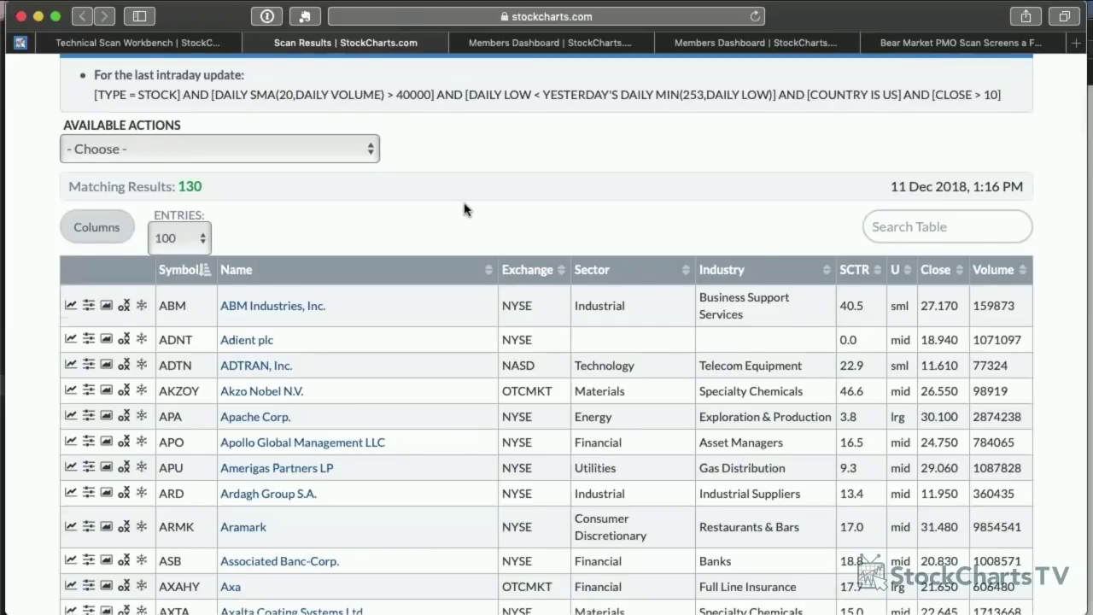
{"action": "scroll", "coordinate": [606, 210], "scroll_direction": "down", "scroll_amount": 5}
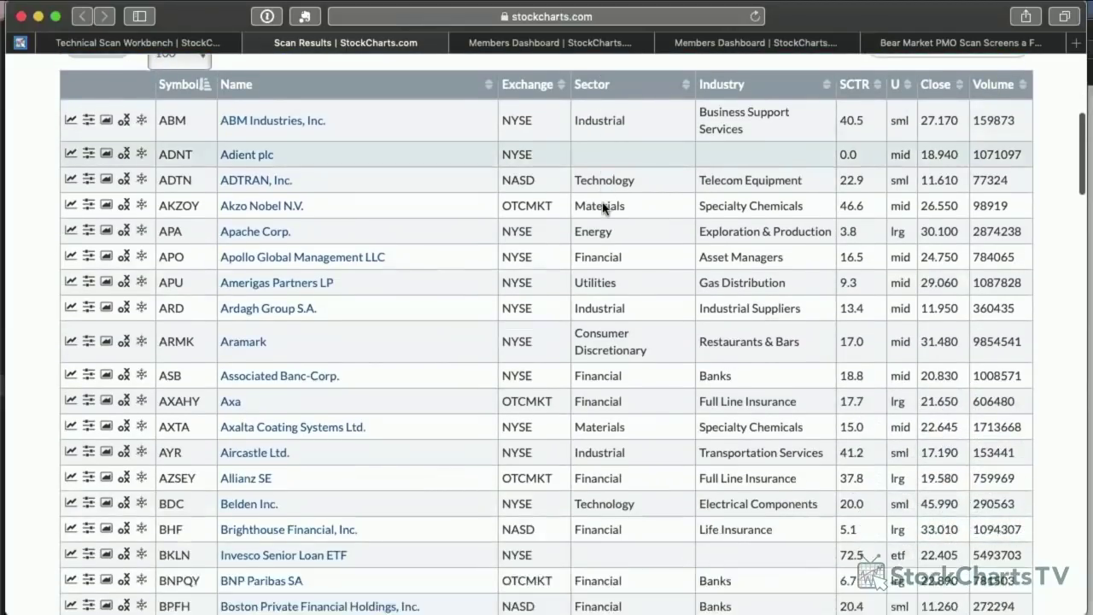
{"action": "scroll", "coordinate": [603, 209], "scroll_direction": "down", "scroll_amount": 7}
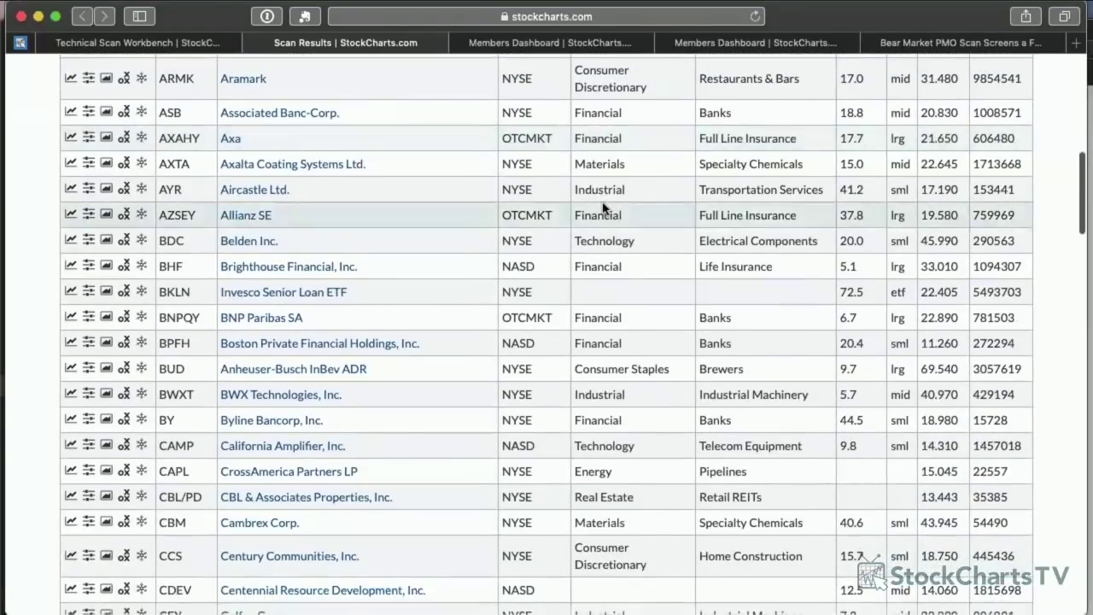
- Review the 52-week lows scan results together with the scan criteria that produced them
{"action": "scroll", "coordinate": [603, 209], "scroll_direction": "down", "scroll_amount": 2}
{"action": "scroll", "coordinate": [603, 205], "scroll_direction": "up", "scroll_amount": 9}
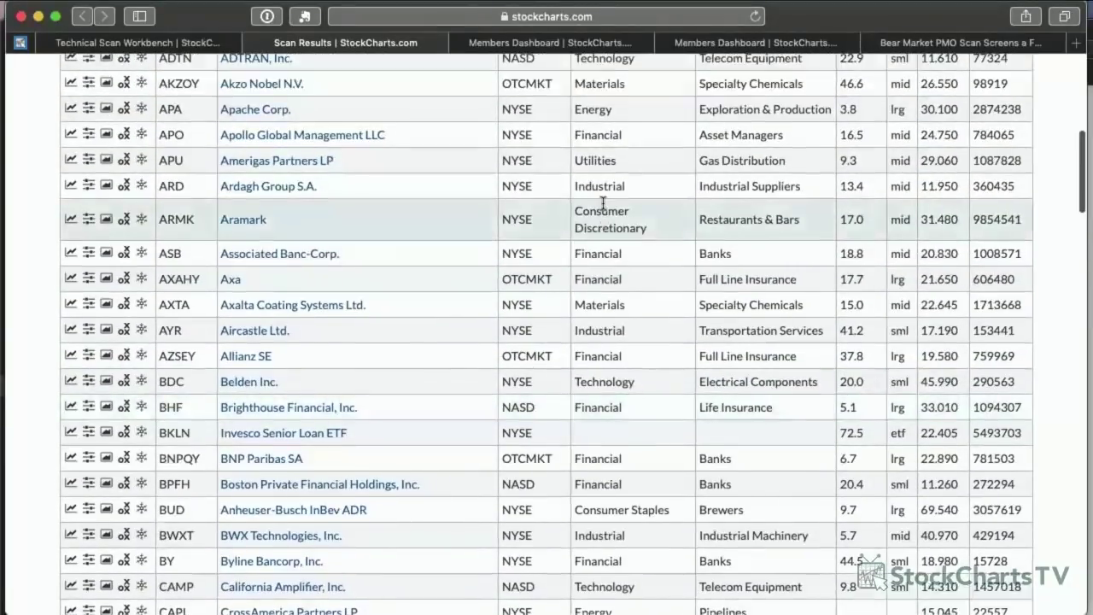
{"action": "scroll", "coordinate": [603, 208], "scroll_direction": "up", "scroll_amount": 5}
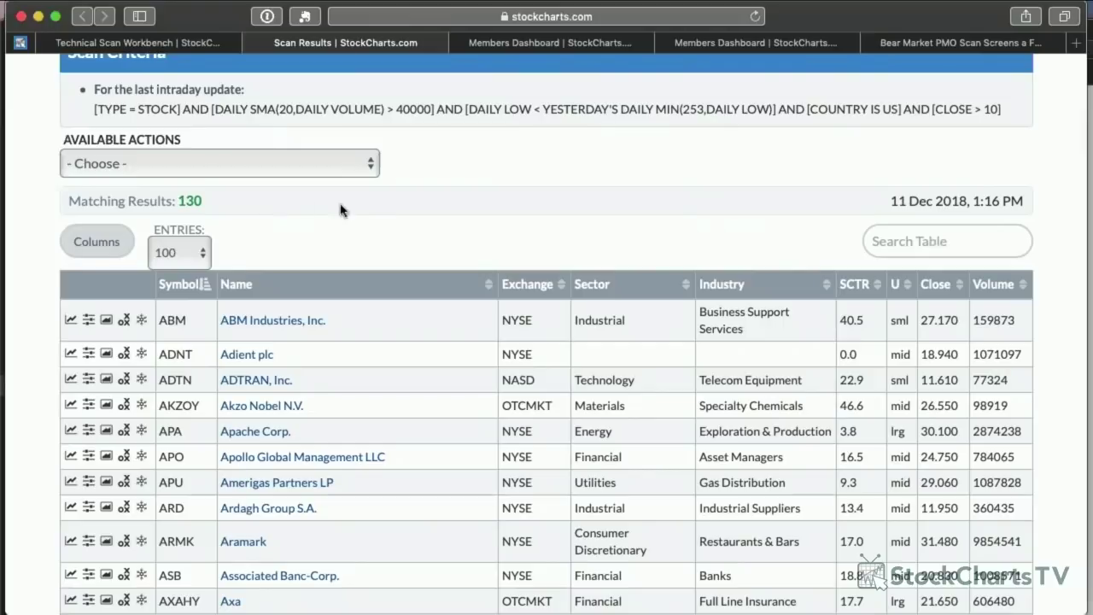
{"action": "scroll", "coordinate": [432, 205], "scroll_direction": "down", "scroll_amount": 3}
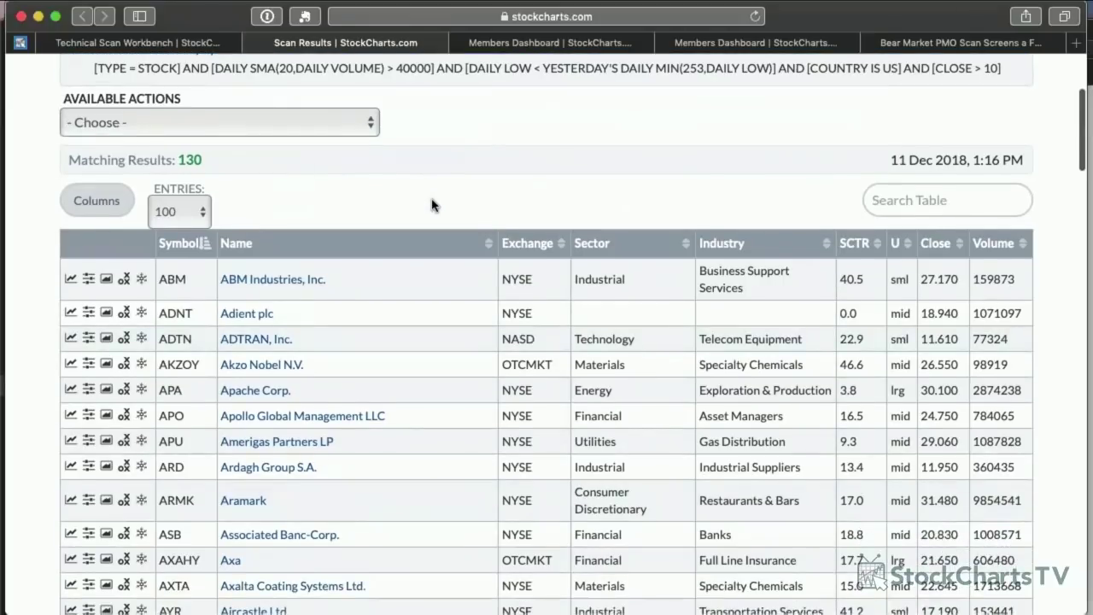
{"action": "scroll", "coordinate": [431, 205], "scroll_direction": "up", "scroll_amount": 4}
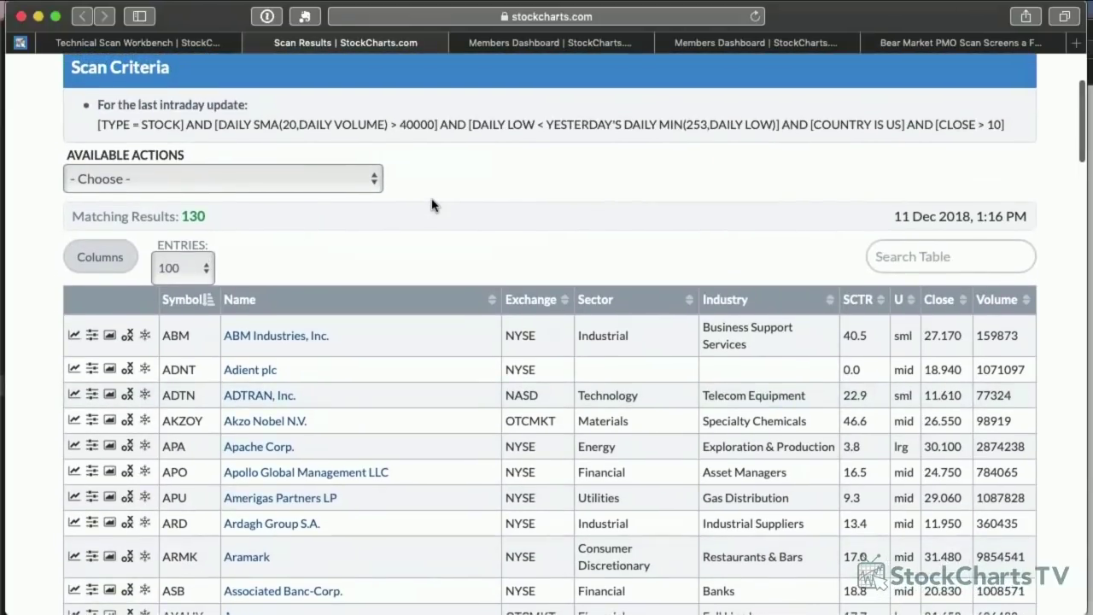
- Close the 52-week lows results, return to the predefined scan list, and open the Strong Volume Decliners scan for editing
{"action": "left_click", "coordinate": [254, 41]}
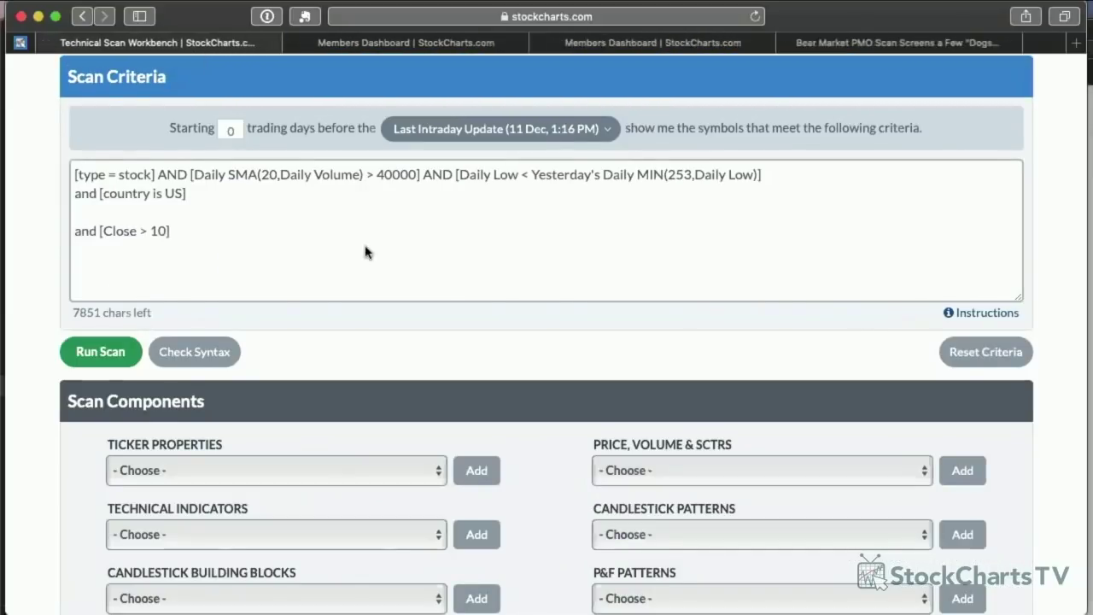
{"action": "scroll", "coordinate": [444, 276], "scroll_direction": "left", "scroll_amount": 5}
{"action": "scroll", "coordinate": [445, 278], "scroll_direction": "left", "scroll_amount": 5}
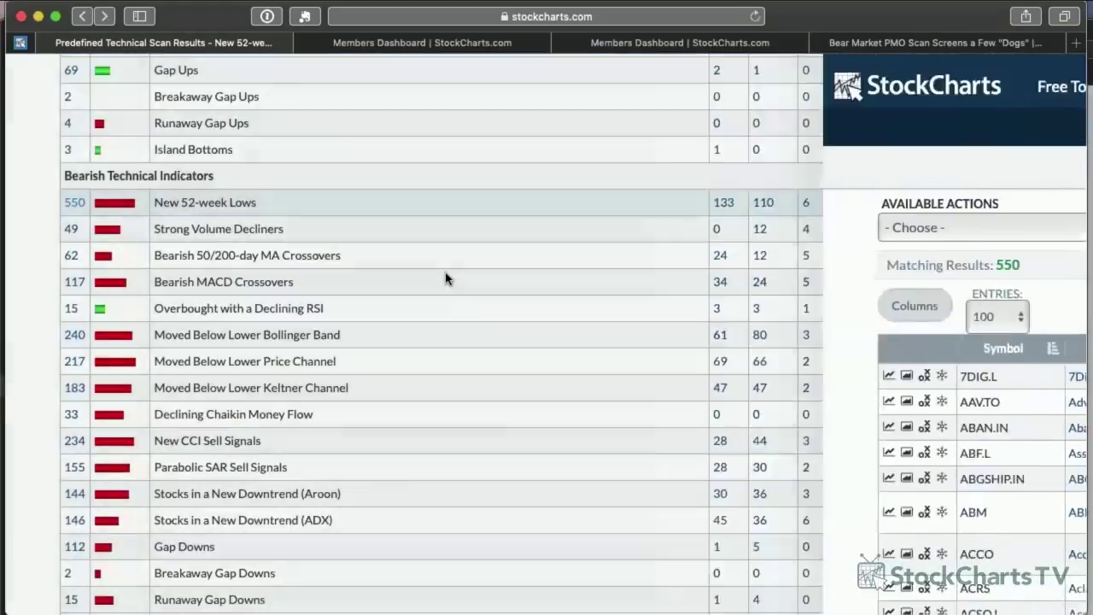
{"action": "scroll", "coordinate": [445, 278], "scroll_direction": "down", "scroll_amount": 2}
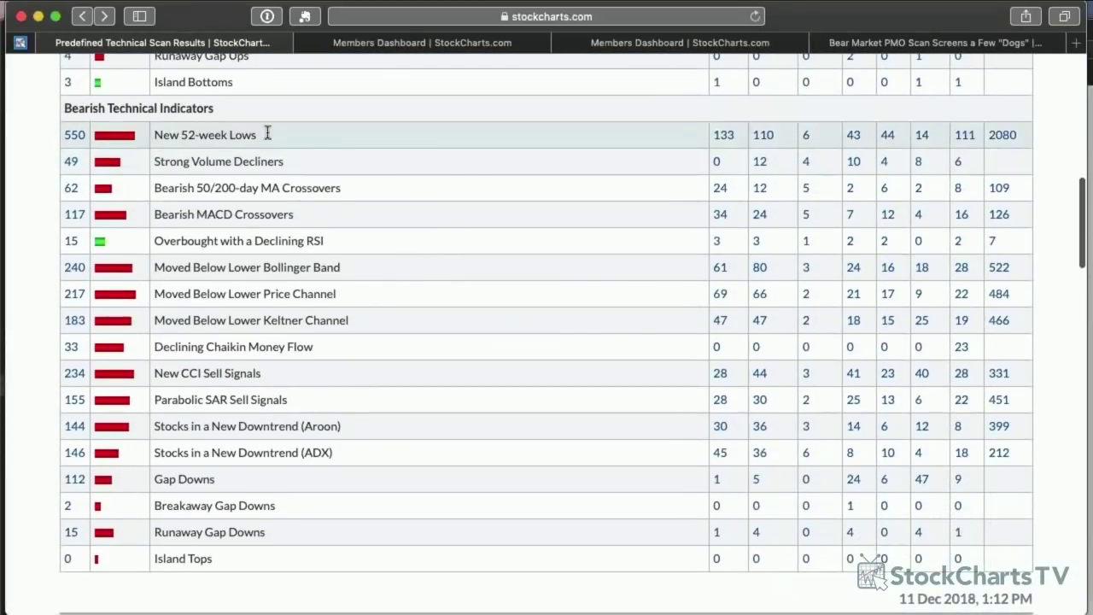
{"action": "left_click", "coordinate": [72, 165]}
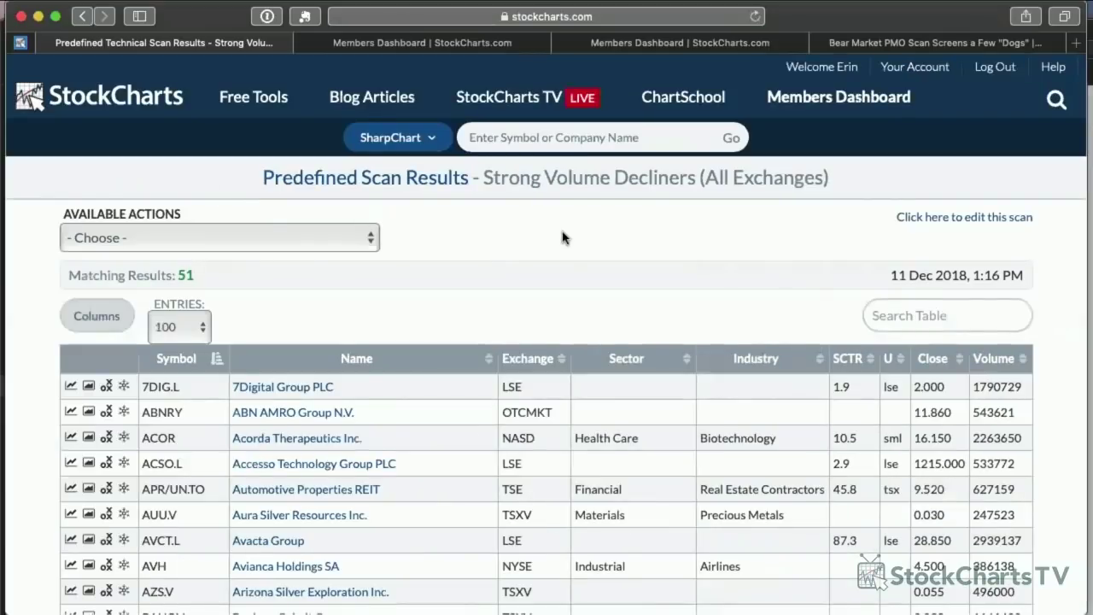
{"action": "left_click", "coordinate": [955, 219]}
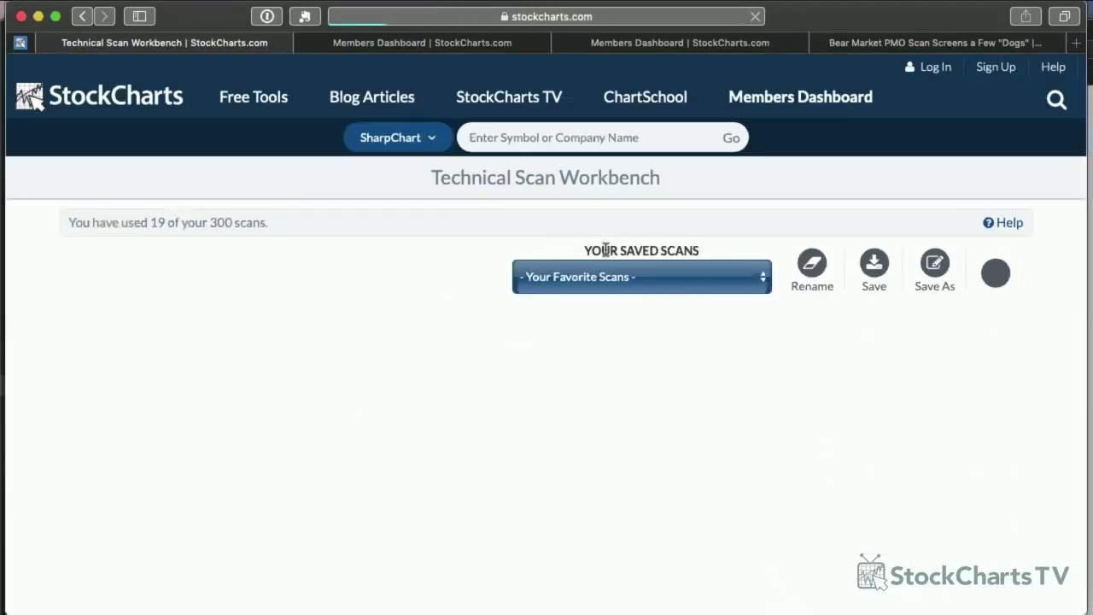
- Add the ticker property criterion "and [country is US]" below the Strong Volume Decliners criteria
{"action": "left_click", "coordinate": [153, 441]}
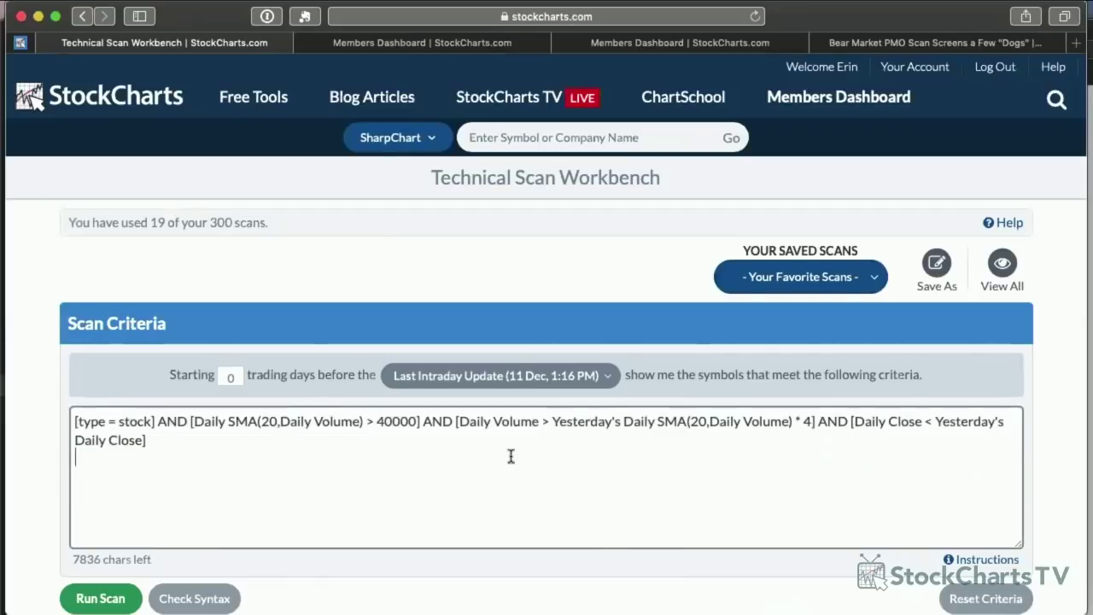
{"action": "scroll", "coordinate": [519, 454], "scroll_direction": "down", "scroll_amount": 4}
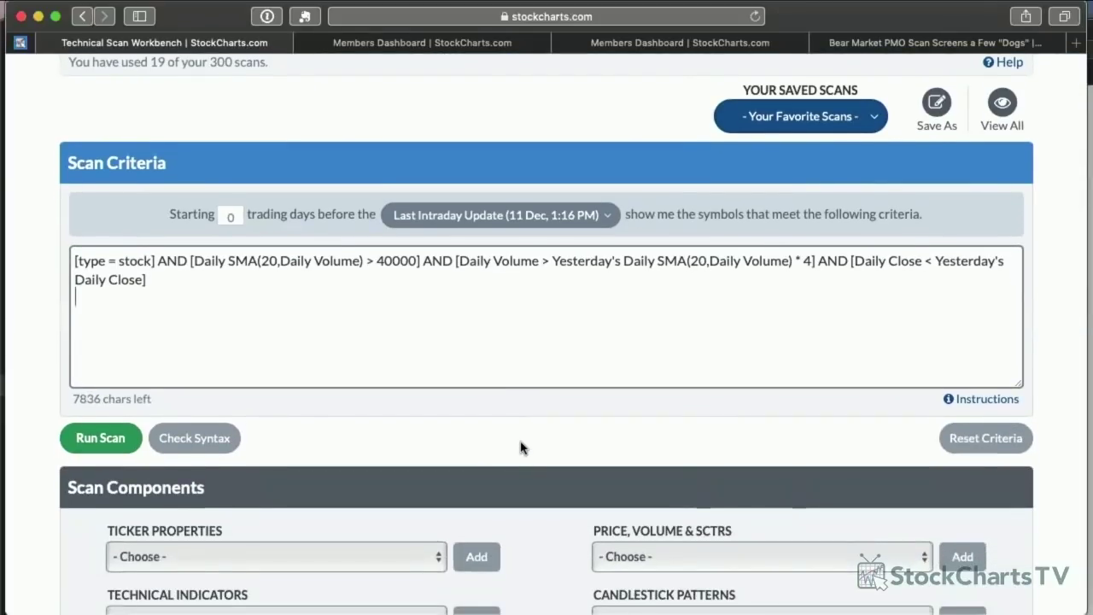
{"action": "scroll", "coordinate": [523, 447], "scroll_direction": "down", "scroll_amount": 1}
{"action": "scroll", "coordinate": [393, 567], "scroll_direction": "down", "scroll_amount": 3}
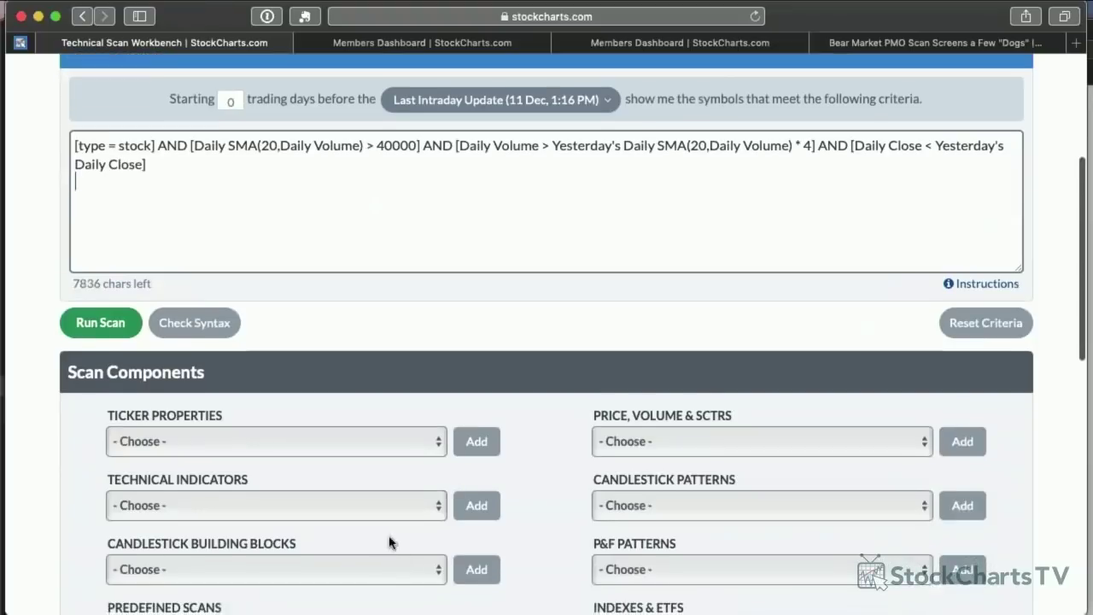
{"action": "left_click", "coordinate": [327, 433]}
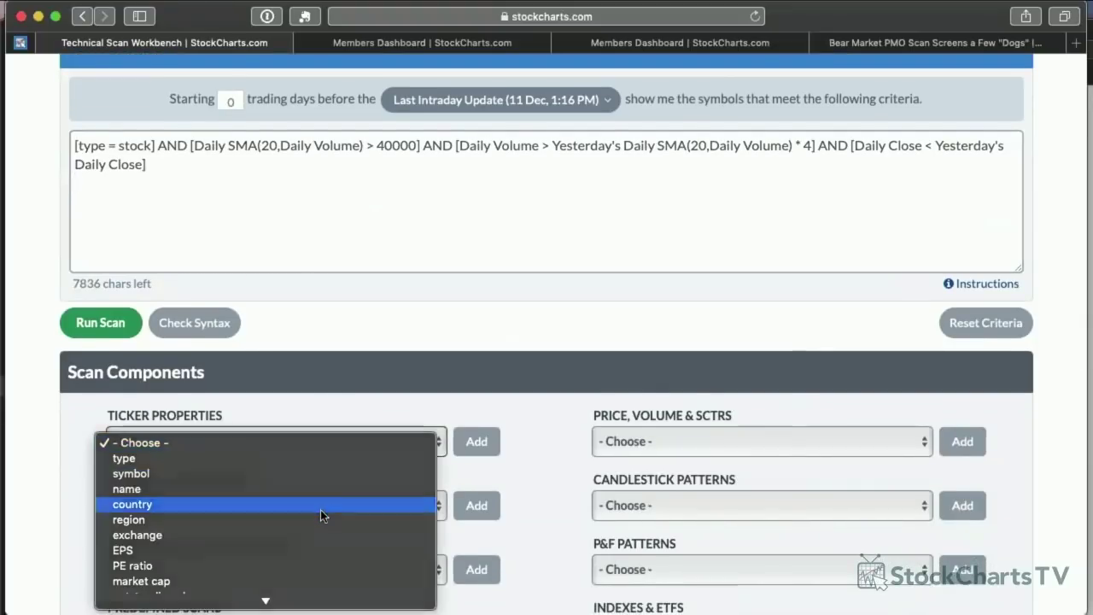
{"action": "left_click", "coordinate": [320, 510]}
{"action": "left_click", "coordinate": [476, 441]}
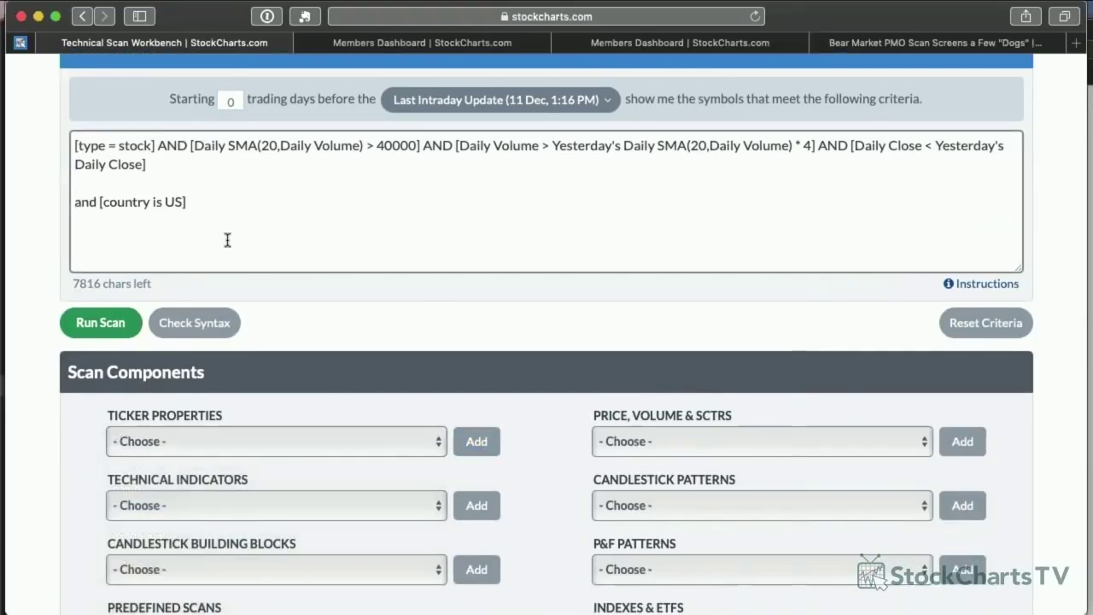
- Add a closing price criterion to the Strong Volume Decliners scan with a threshold of 10, reading "and [Close > 10]"
{"action": "left_click", "coordinate": [752, 443]}
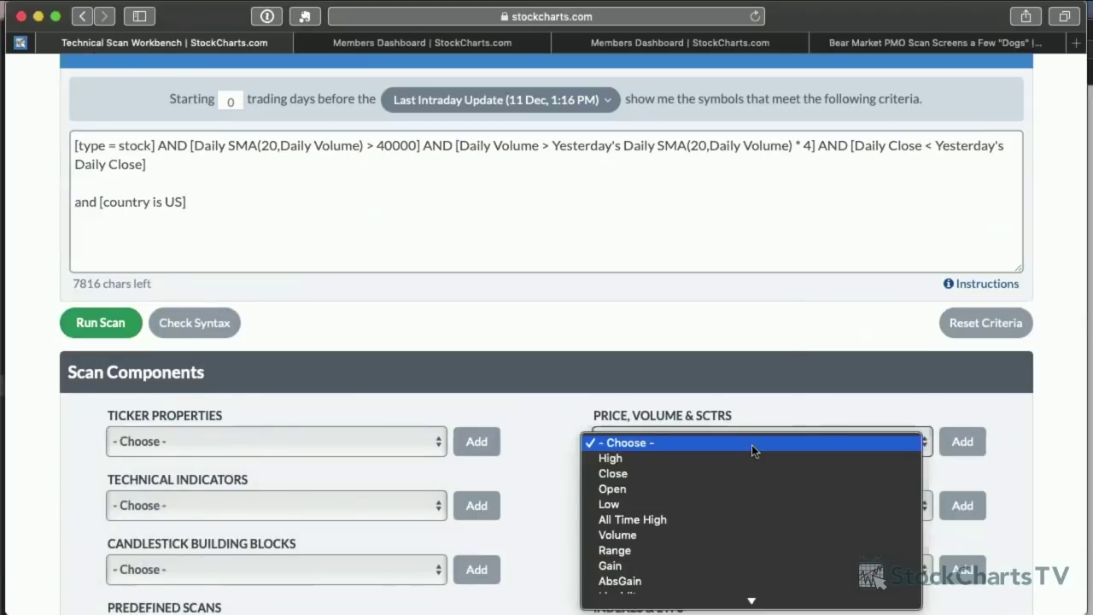
{"action": "left_click", "coordinate": [747, 477]}
{"action": "left_click", "coordinate": [961, 442]}
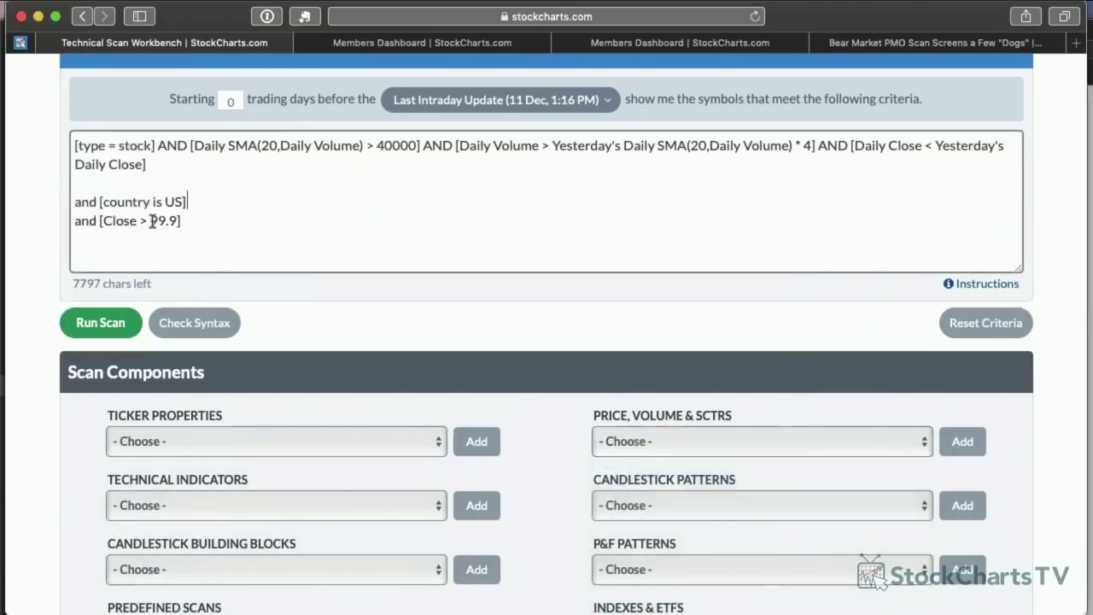
{"action": "left_click_drag", "start_coordinate": [151, 220], "coordinate": [175, 219]}
{"action": "type", "text": "10"}
- Run the edited Strong Volume Decliners scan and look through the matching stocks
{"action": "left_click", "coordinate": [109, 335]}
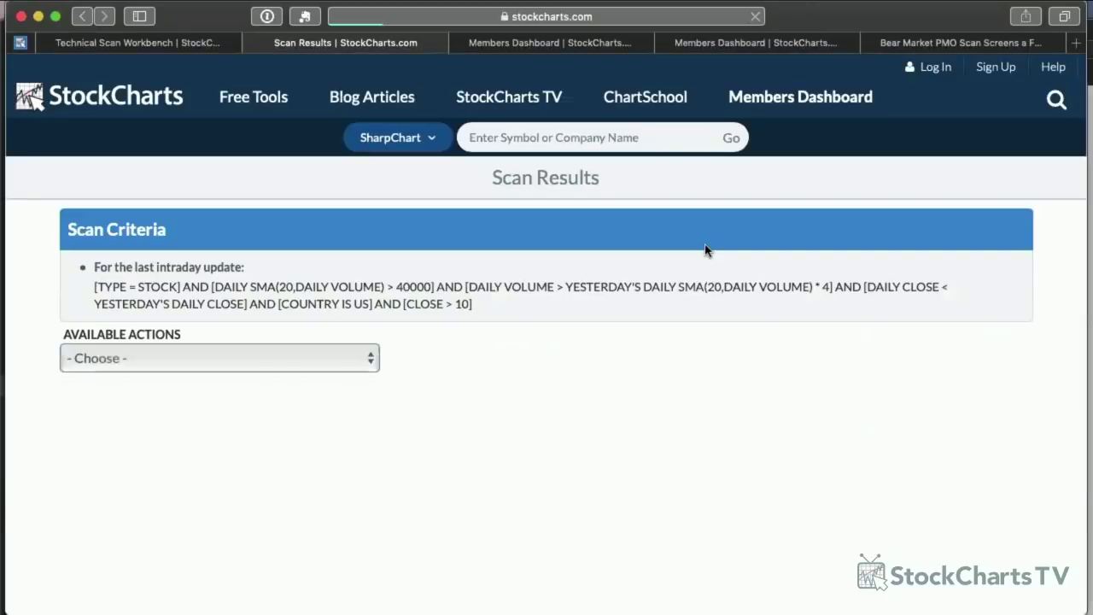
{"action": "scroll", "coordinate": [705, 251], "scroll_direction": "down", "scroll_amount": 5}
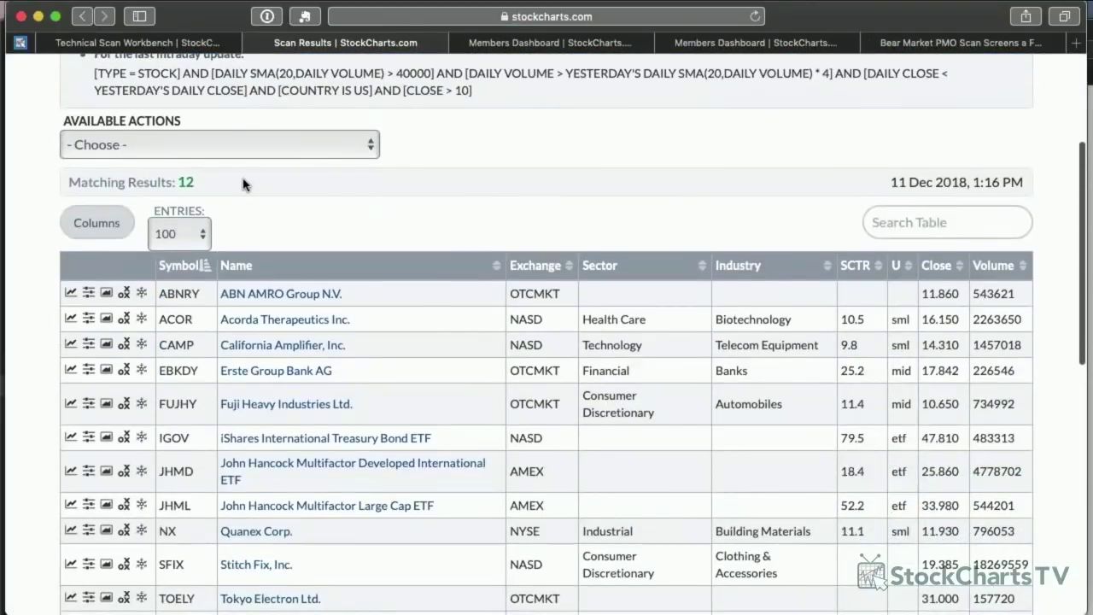
{"action": "scroll", "coordinate": [243, 184], "scroll_direction": "down", "scroll_amount": 1}
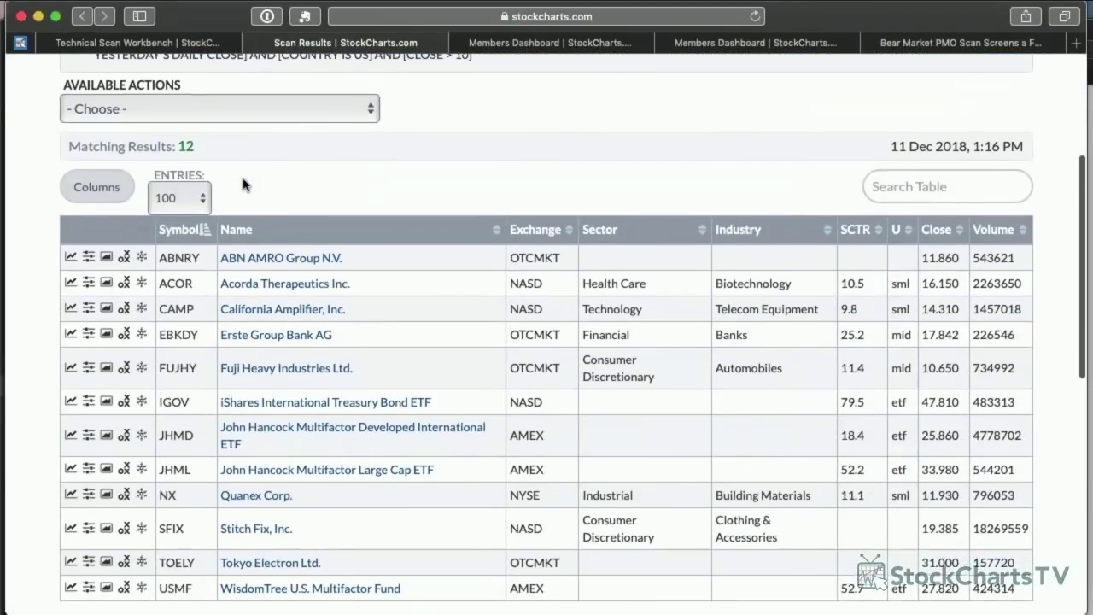
{"action": "scroll", "coordinate": [244, 182], "scroll_direction": "up", "scroll_amount": 3}
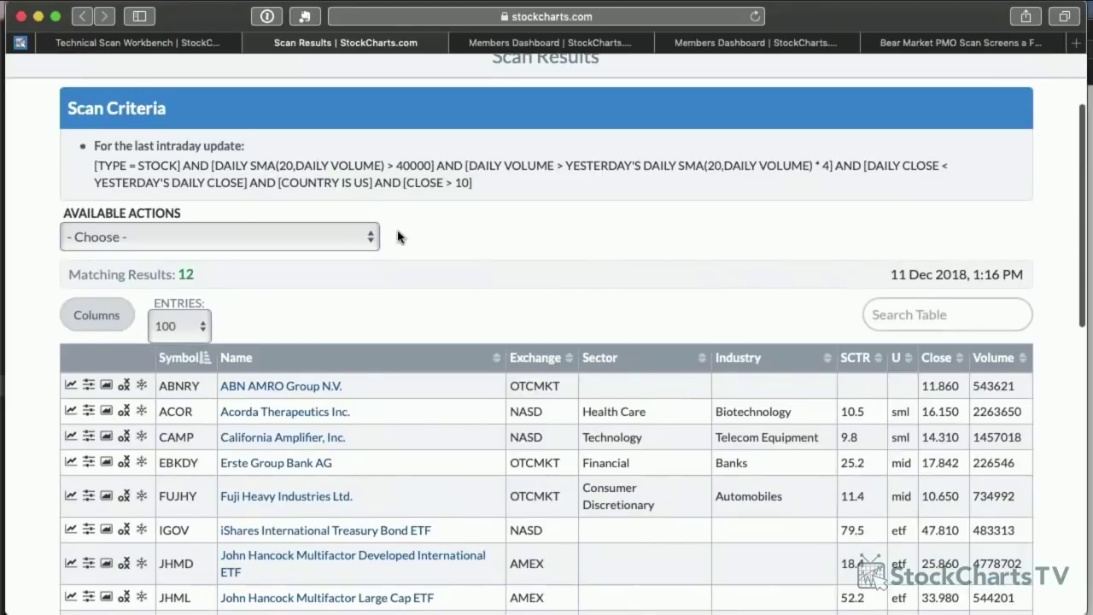
- Replace the existing "* SCAN DUMP *" ChartList with the Strong Volume Decliners scan results
{"action": "left_click", "coordinate": [331, 239]}
{"action": "left_click", "coordinate": [326, 282]}
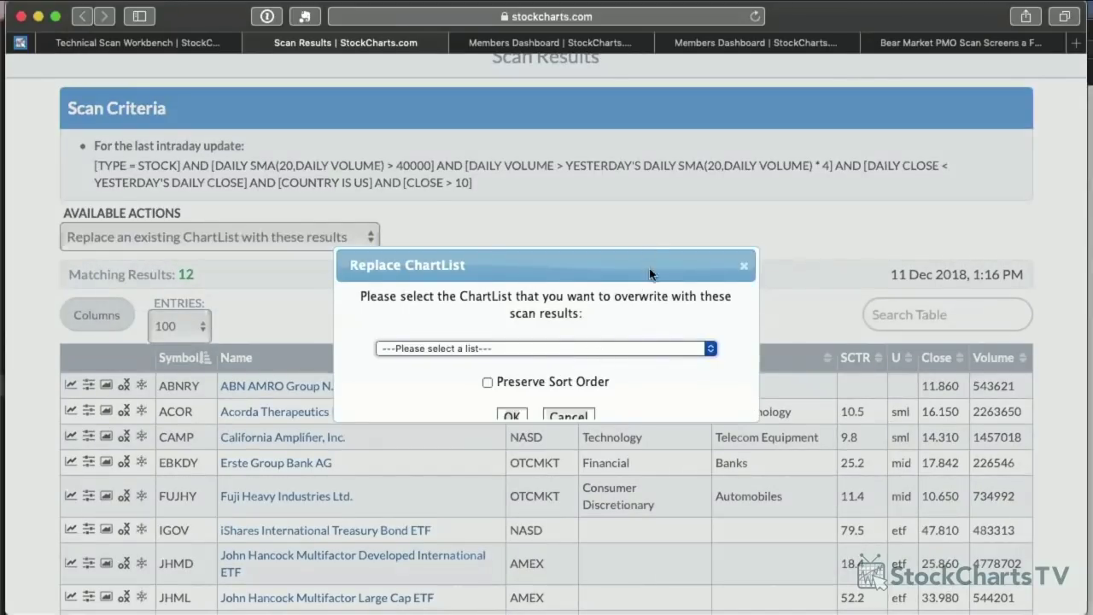
{"action": "scroll", "coordinate": [671, 341], "scroll_direction": "down", "scroll_amount": 2}
{"action": "left_click", "coordinate": [669, 334]}
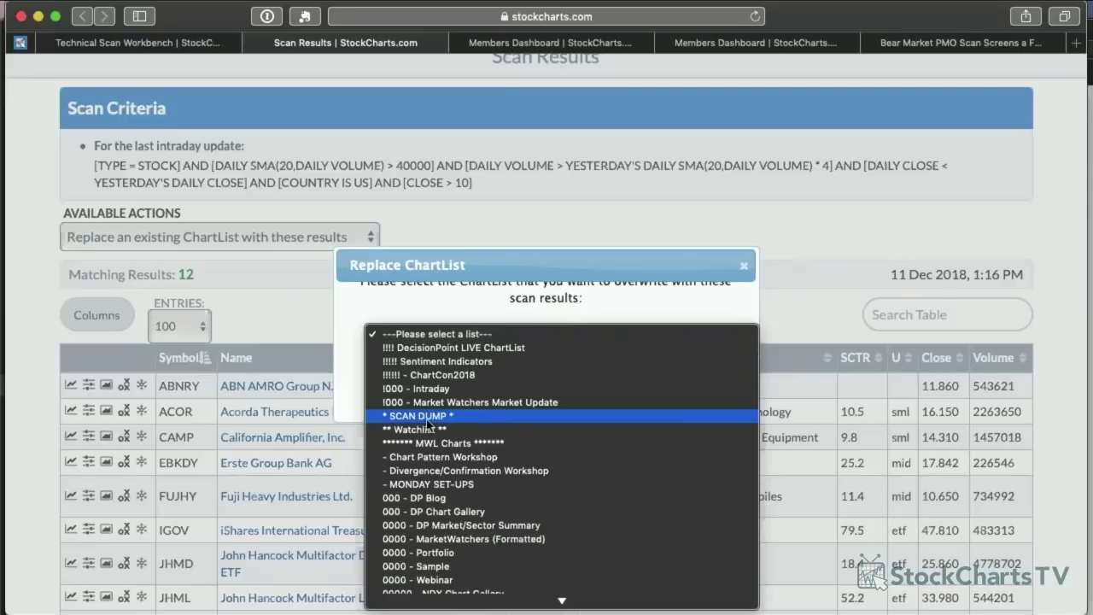
{"action": "left_click", "coordinate": [485, 417]}
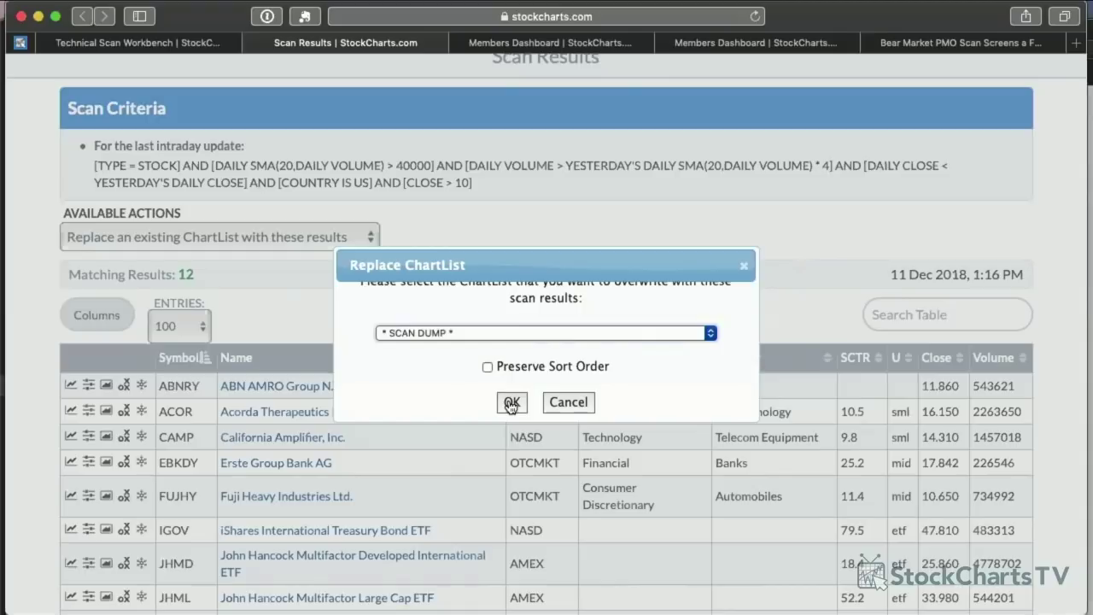
{"action": "left_click", "coordinate": [511, 403]}
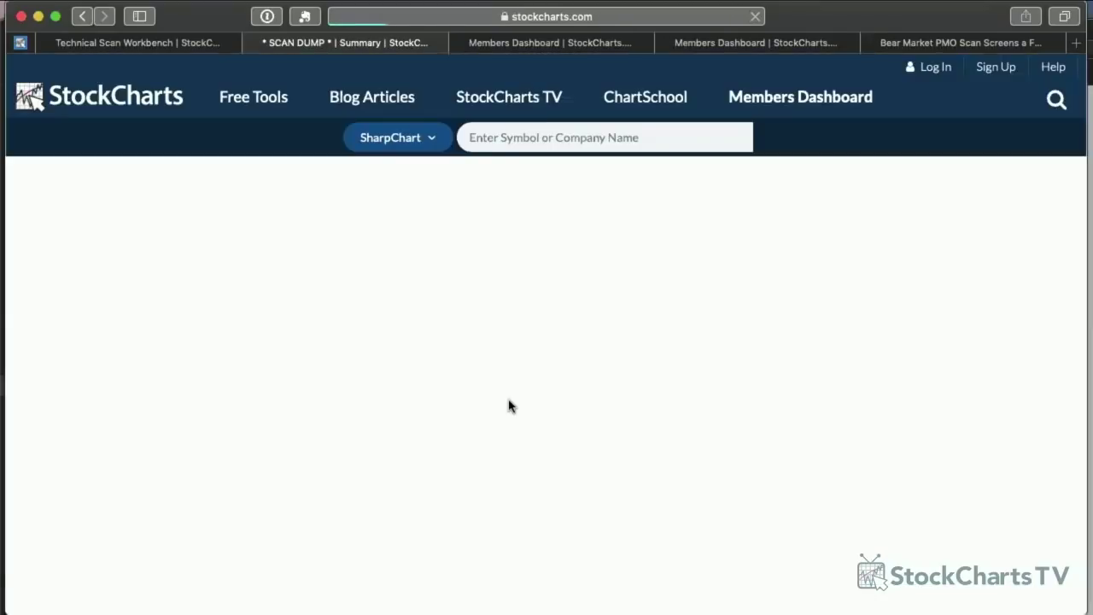
- Look over the "* SCAN DUMP *" summary, switch the list to the CandleGlance view, and review its thumbnail charts
{"action": "scroll", "coordinate": [513, 342], "scroll_direction": "down", "scroll_amount": 1}
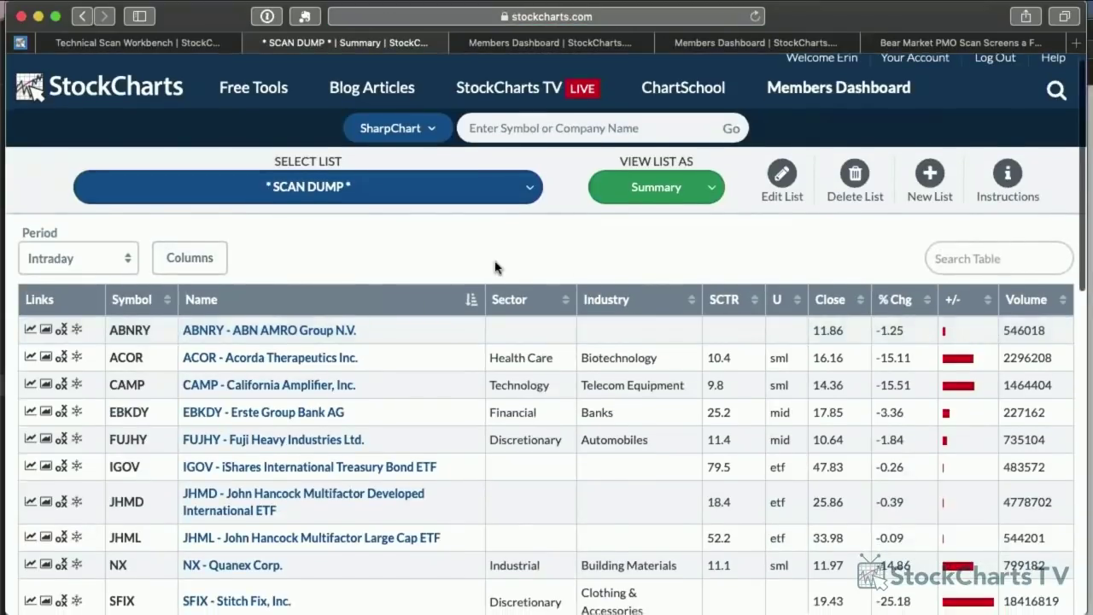
{"action": "scroll", "coordinate": [495, 267], "scroll_direction": "down", "scroll_amount": 3}
{"action": "scroll", "coordinate": [590, 393], "scroll_direction": "up", "scroll_amount": 3}
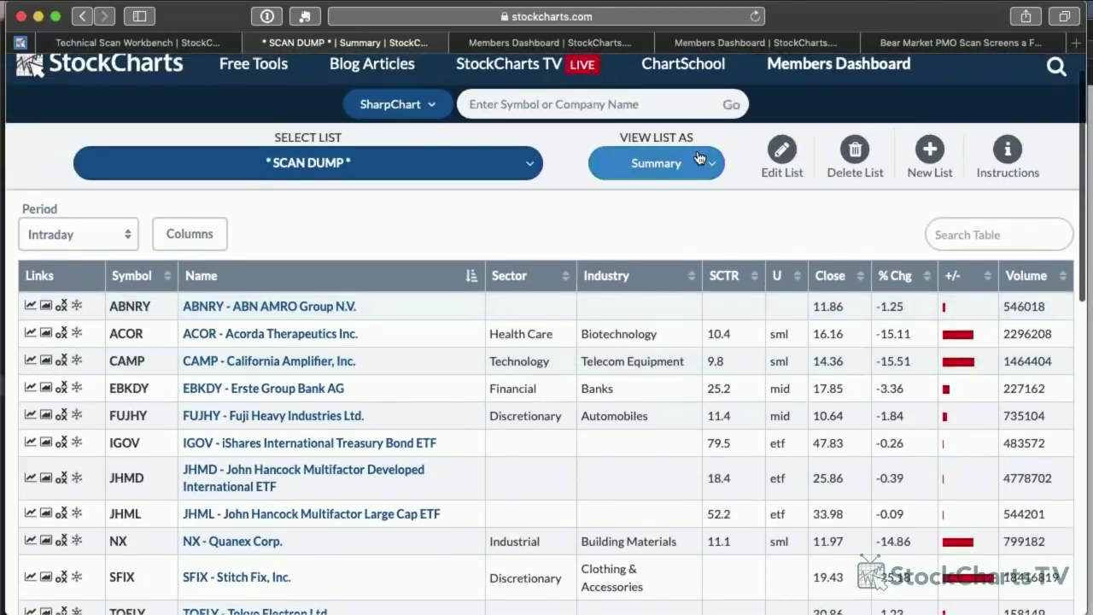
{"action": "left_click", "coordinate": [699, 158]}
{"action": "left_click", "coordinate": [630, 292]}
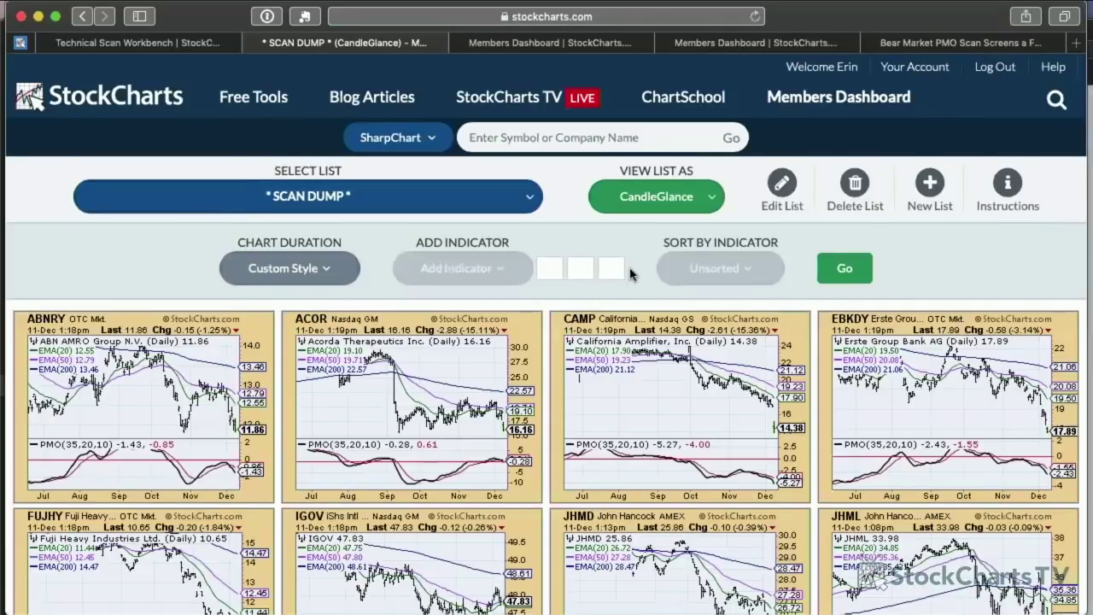
{"action": "scroll", "coordinate": [630, 281], "scroll_direction": "down", "scroll_amount": 2}
{"action": "scroll", "coordinate": [630, 278], "scroll_direction": "down", "scroll_amount": 3}
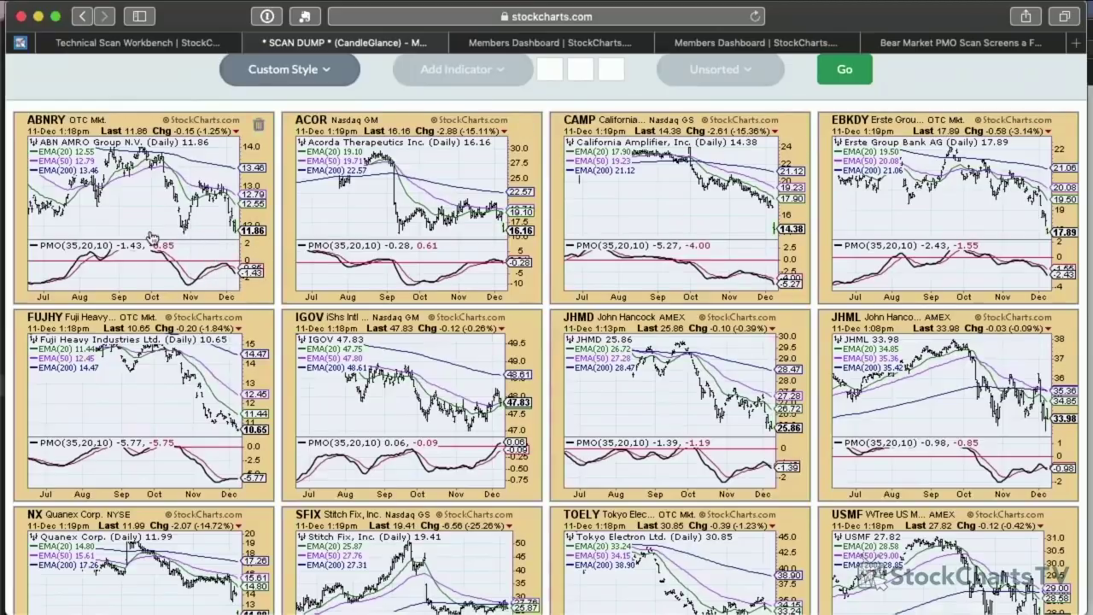
- Open the full ABNRY chart from the CandleGlance view and examine its price, PMO and volume indicators
{"action": "left_click", "coordinate": [183, 237]}
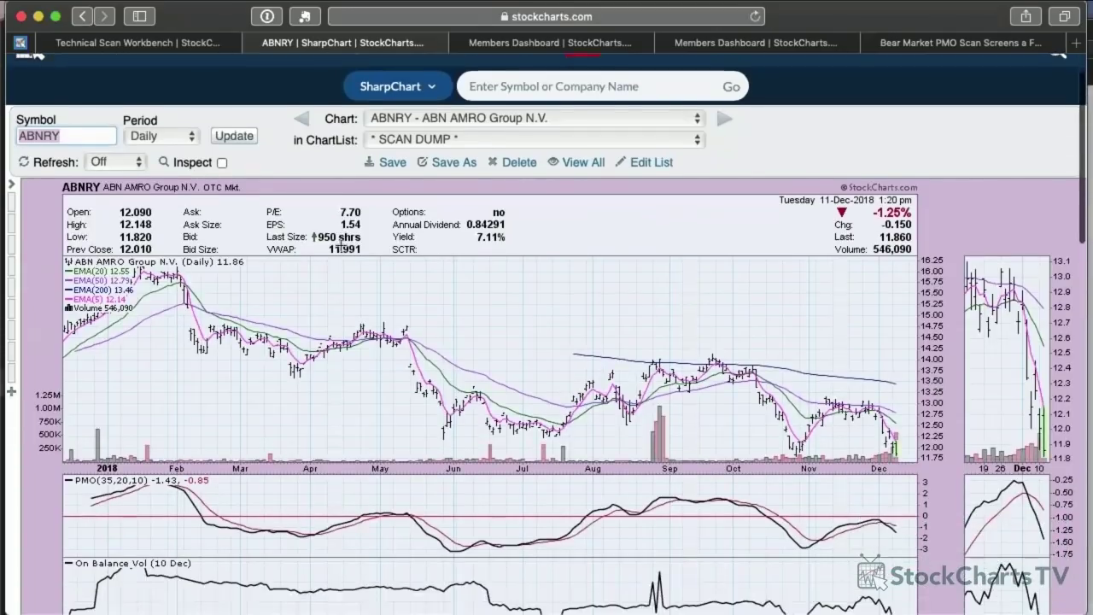
{"action": "scroll", "coordinate": [341, 244], "scroll_direction": "down", "scroll_amount": 3}
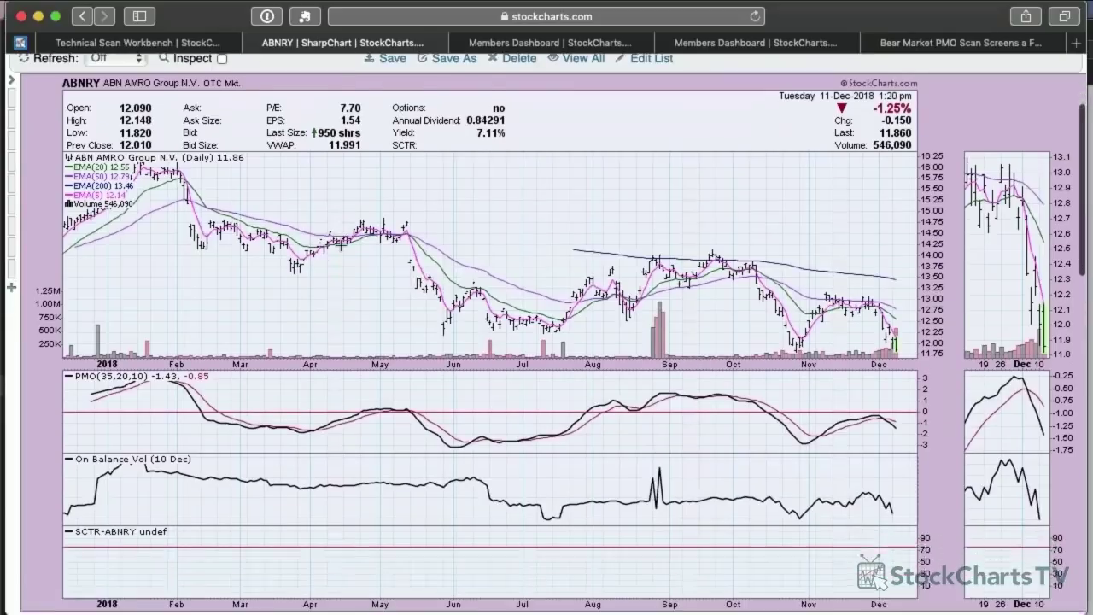
{"action": "scroll", "coordinate": [341, 245], "scroll_direction": "down", "scroll_amount": 1}
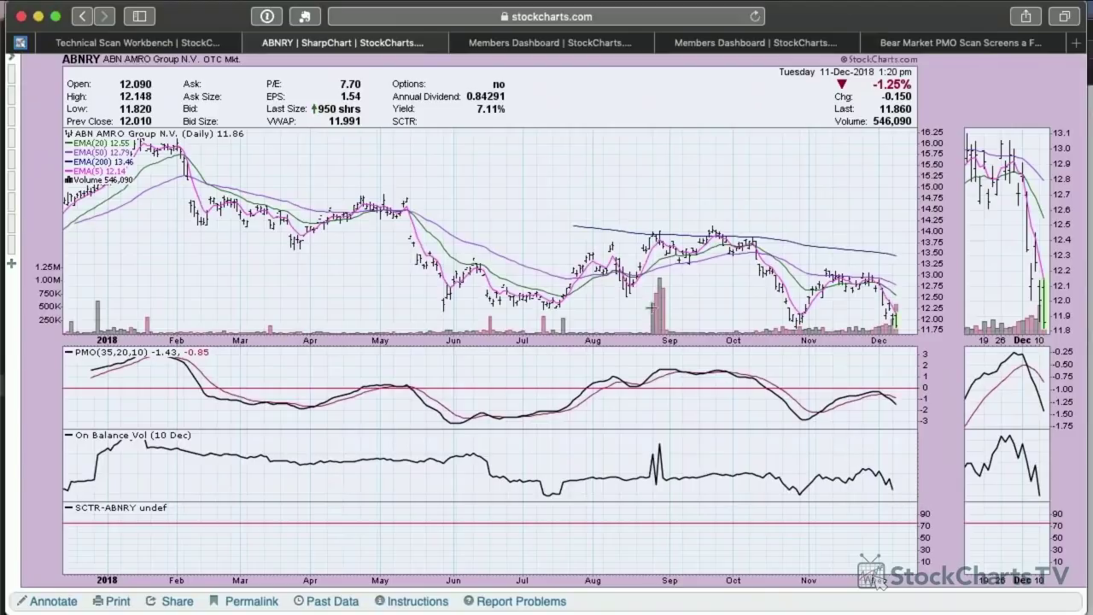
{"action": "scroll", "coordinate": [652, 307], "scroll_direction": "up", "scroll_amount": 2}
{"action": "scroll", "coordinate": [652, 307], "scroll_direction": "up", "scroll_amount": 3}
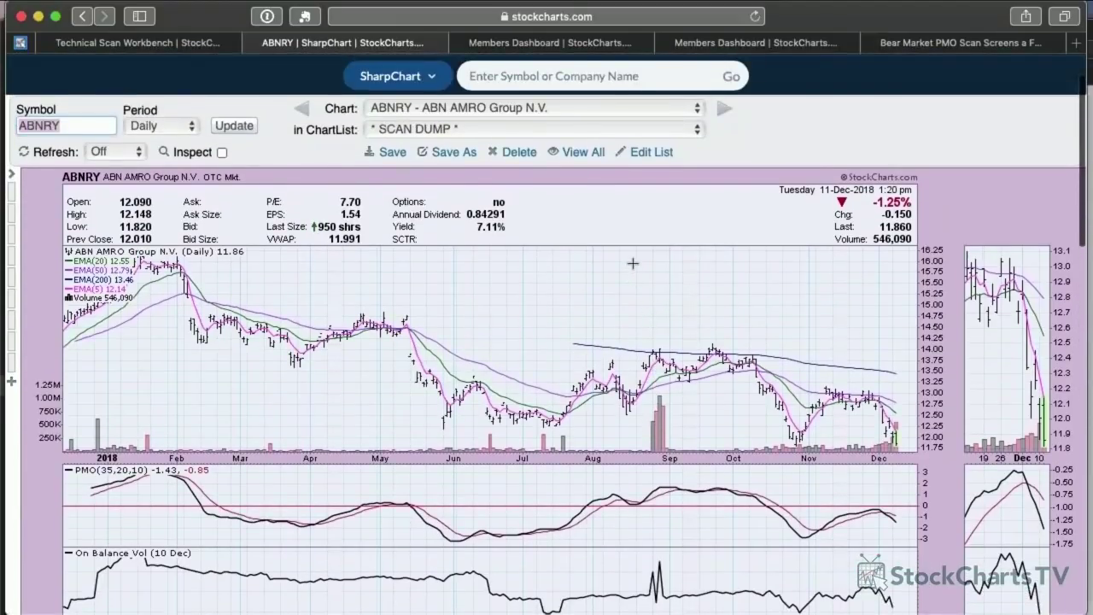
- Return to the CandleGlance view, look through the remaining thumbnails, and open the full JHMD chart
{"action": "scroll", "coordinate": [642, 261], "scroll_direction": "left", "scroll_amount": 5}
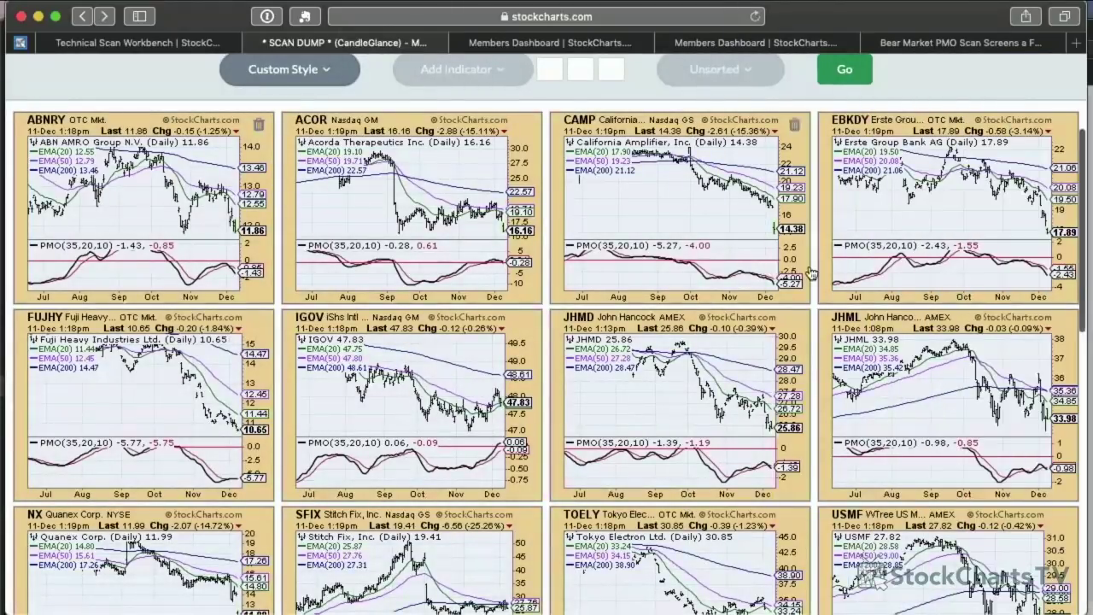
{"action": "scroll", "coordinate": [819, 272], "scroll_direction": "down", "scroll_amount": 3}
{"action": "scroll", "coordinate": [819, 271], "scroll_direction": "down", "scroll_amount": 4}
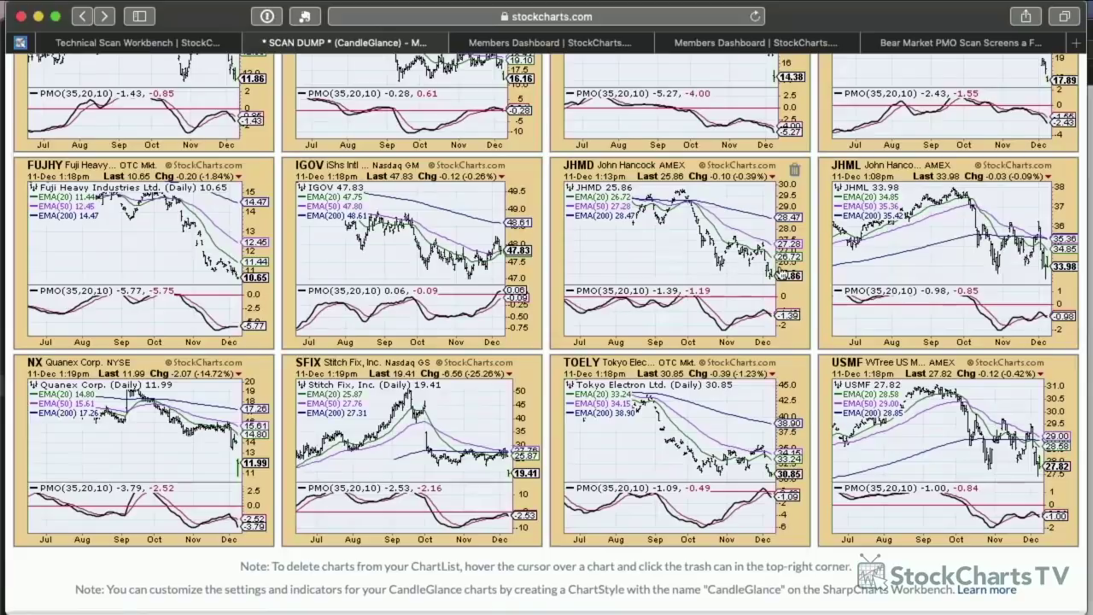
{"action": "left_click", "coordinate": [717, 275]}
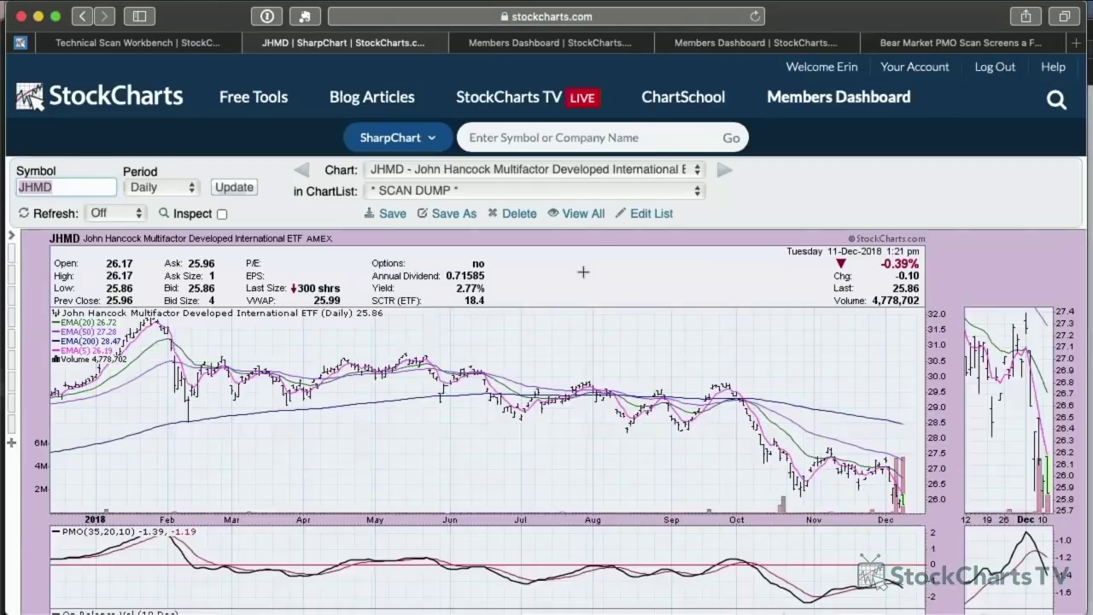
- Examine the JHMD daily price and indicator panels, and switch the chart to the saved weekly style to review its weekly PMO
{"action": "scroll", "coordinate": [584, 271], "scroll_direction": "down", "scroll_amount": 5}
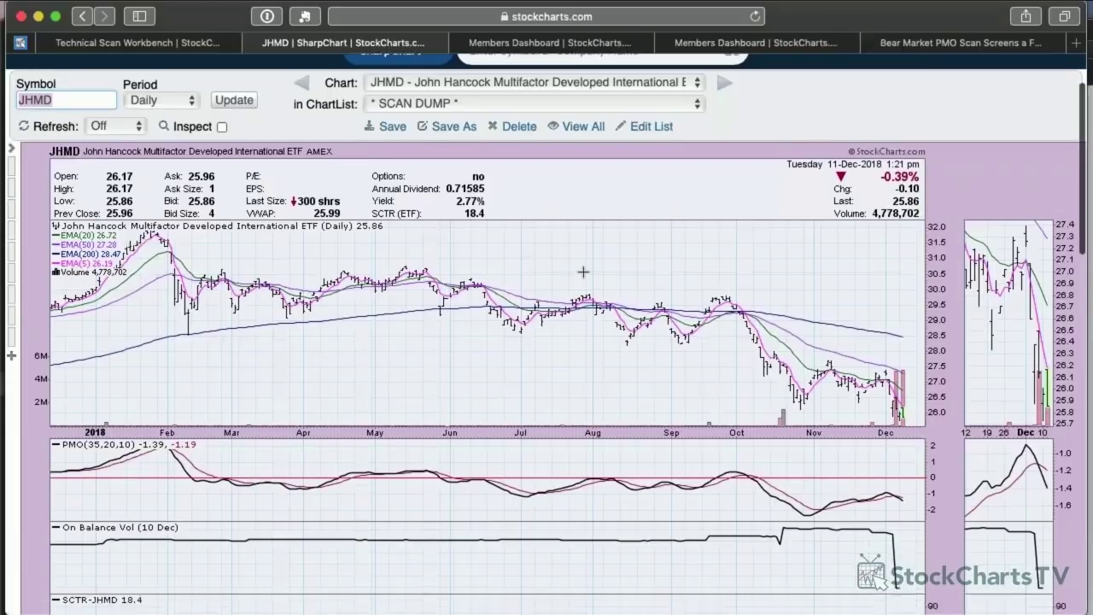
{"action": "scroll", "coordinate": [584, 270], "scroll_direction": "down", "scroll_amount": 3}
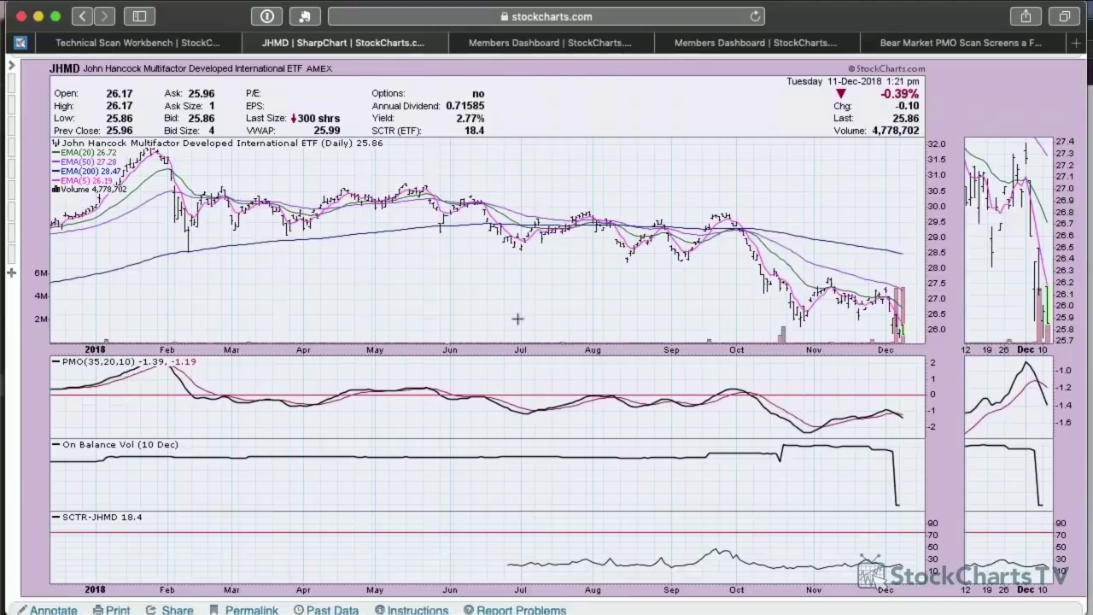
{"action": "scroll", "coordinate": [521, 319], "scroll_direction": "up", "scroll_amount": 2}
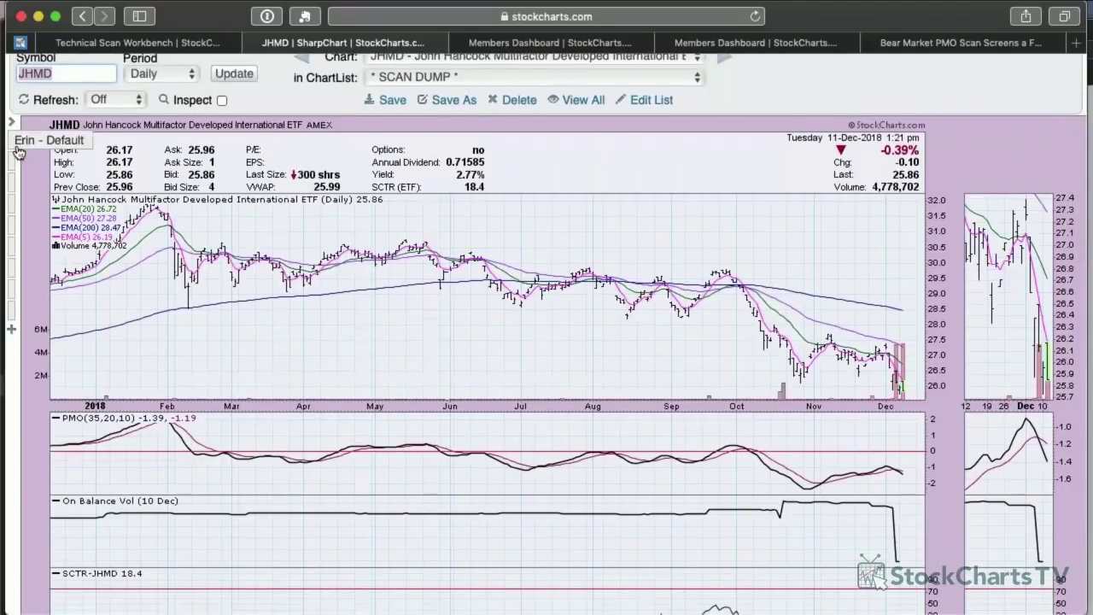
{"action": "left_click", "coordinate": [15, 186]}
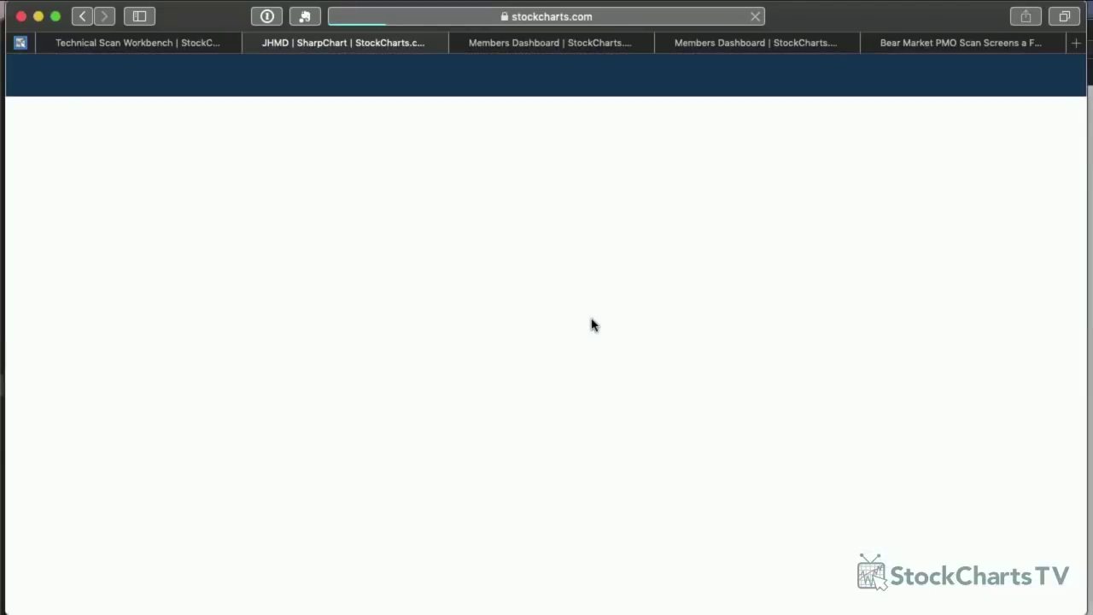
{"action": "scroll", "coordinate": [731, 319], "scroll_direction": "down", "scroll_amount": 5}
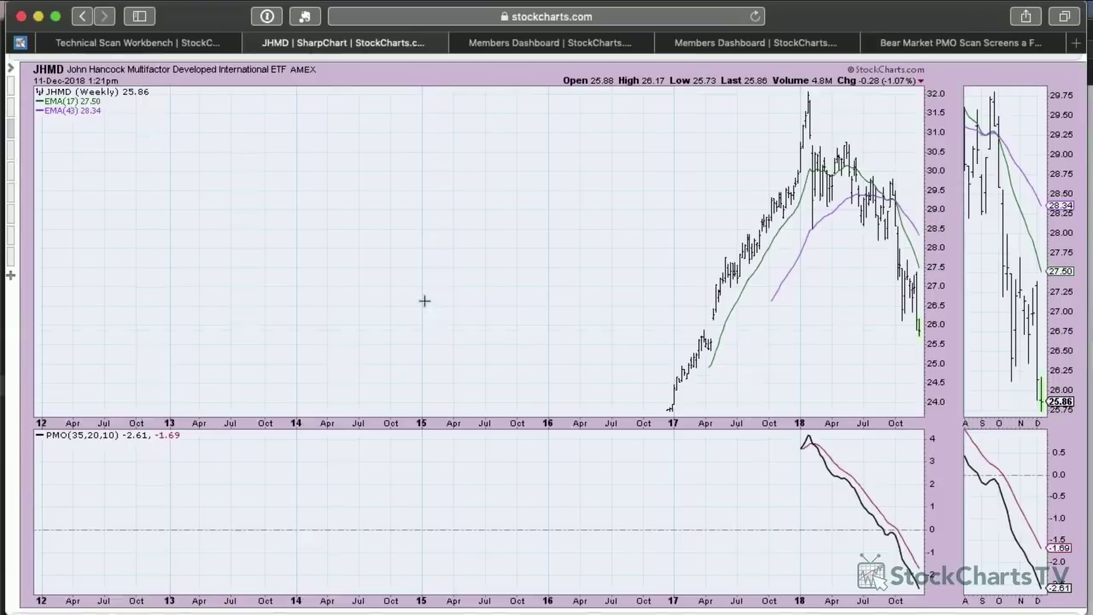
{"action": "scroll", "coordinate": [428, 300], "scroll_direction": "up", "scroll_amount": 3}
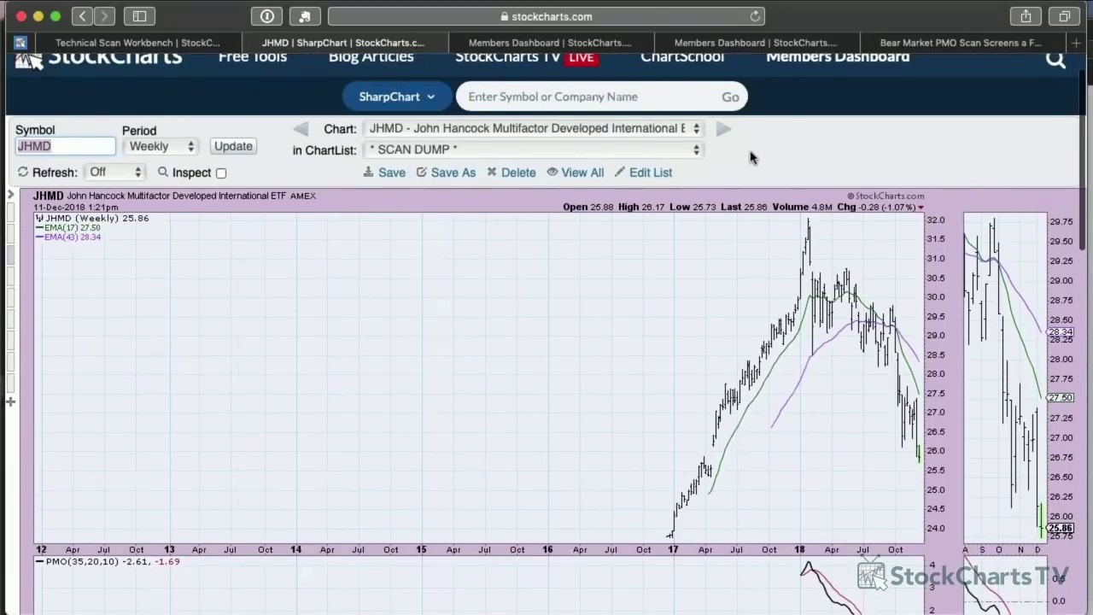
{"action": "scroll", "coordinate": [752, 158], "scroll_direction": "up", "scroll_amount": 1}
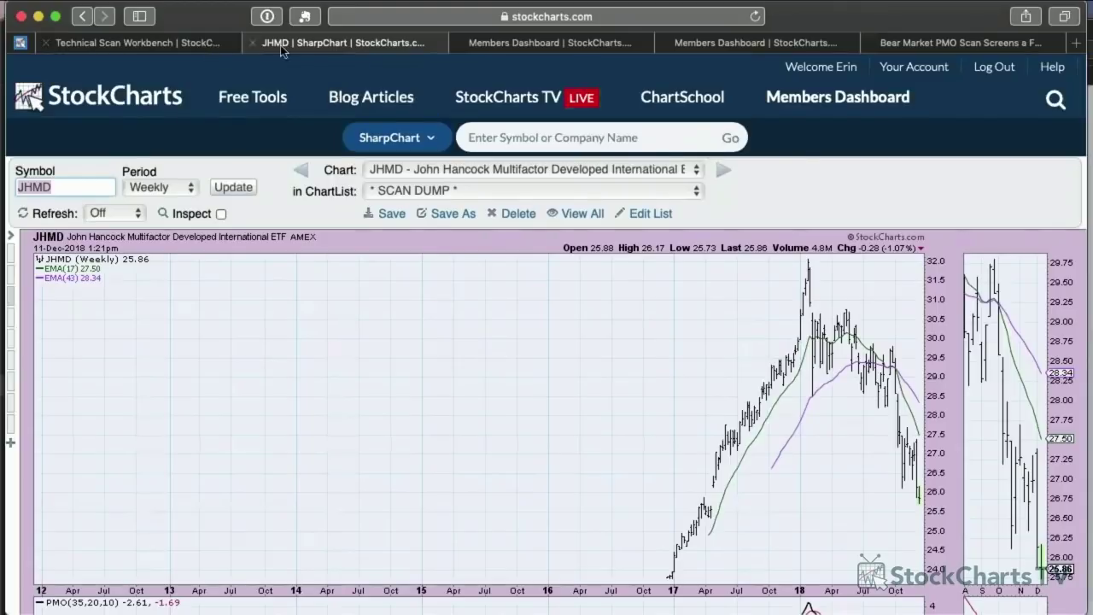
- Switch to the Members Dashboard and find the Your Scans section
{"action": "left_click", "coordinate": [558, 48]}
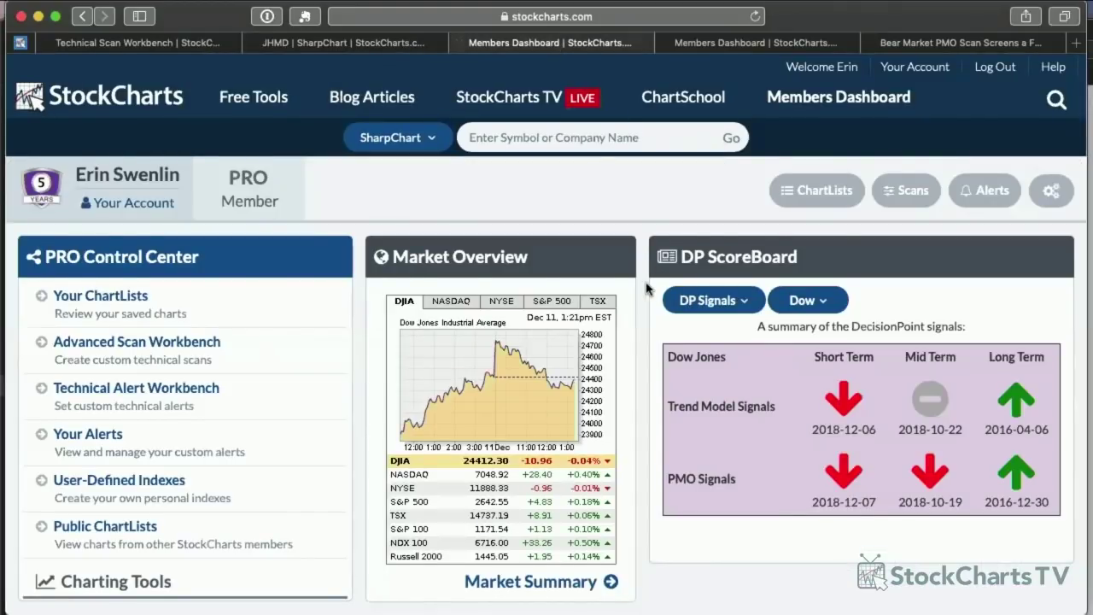
{"action": "scroll", "coordinate": [650, 287], "scroll_direction": "down", "scroll_amount": 5}
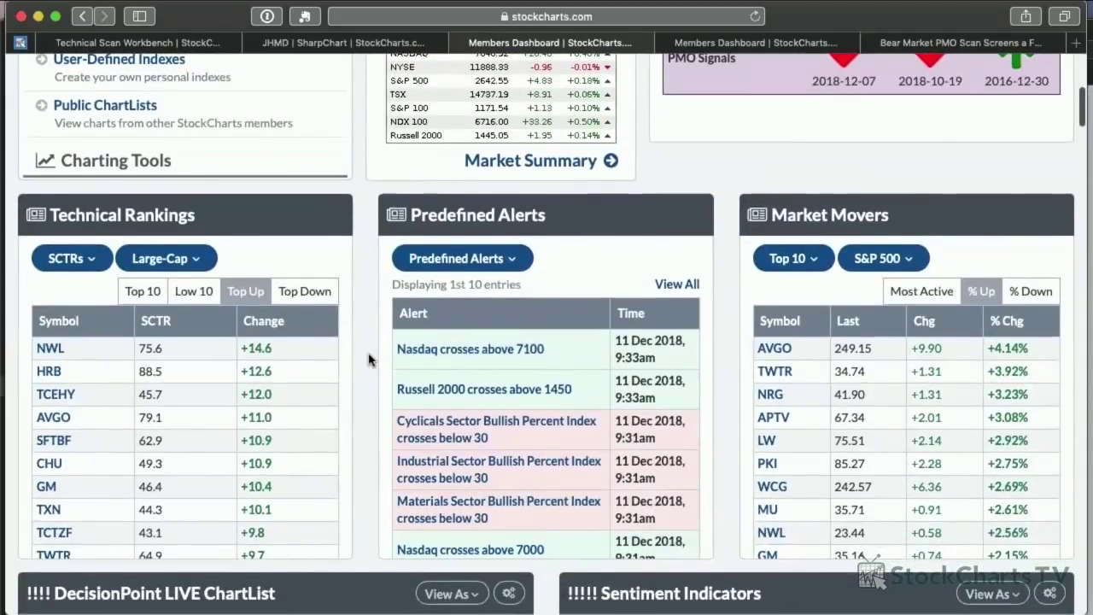
{"action": "scroll", "coordinate": [376, 354], "scroll_direction": "down", "scroll_amount": 4}
{"action": "scroll", "coordinate": [369, 358], "scroll_direction": "down", "scroll_amount": 10}
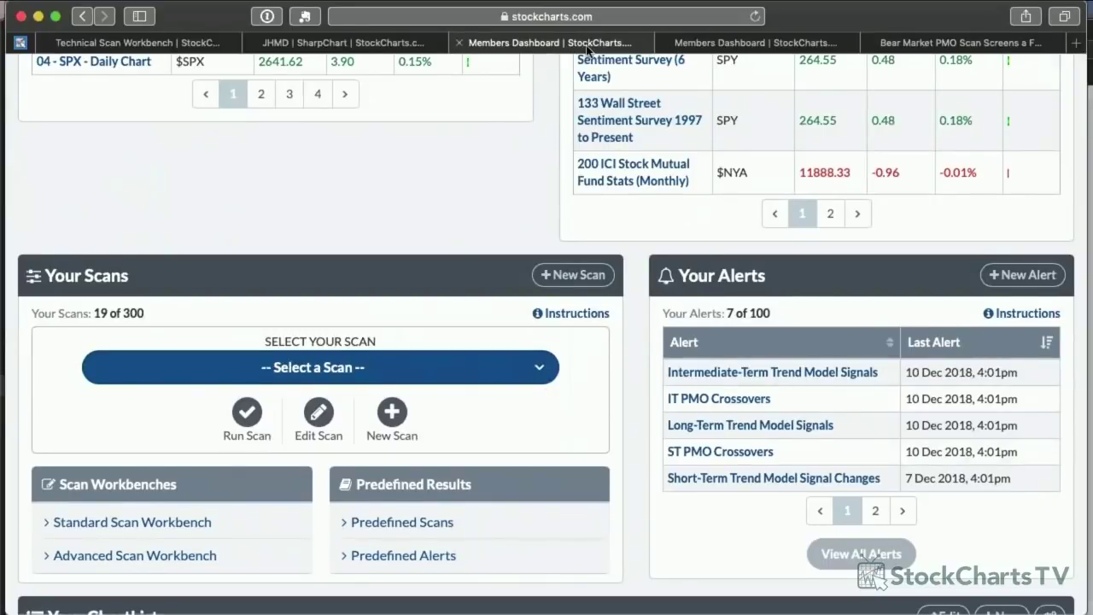
- Open the "Bear Market PMO Scan Screens a Few 'Dogs'" article and read through the scan code and its plain-language explanation
{"action": "left_click", "coordinate": [928, 46]}
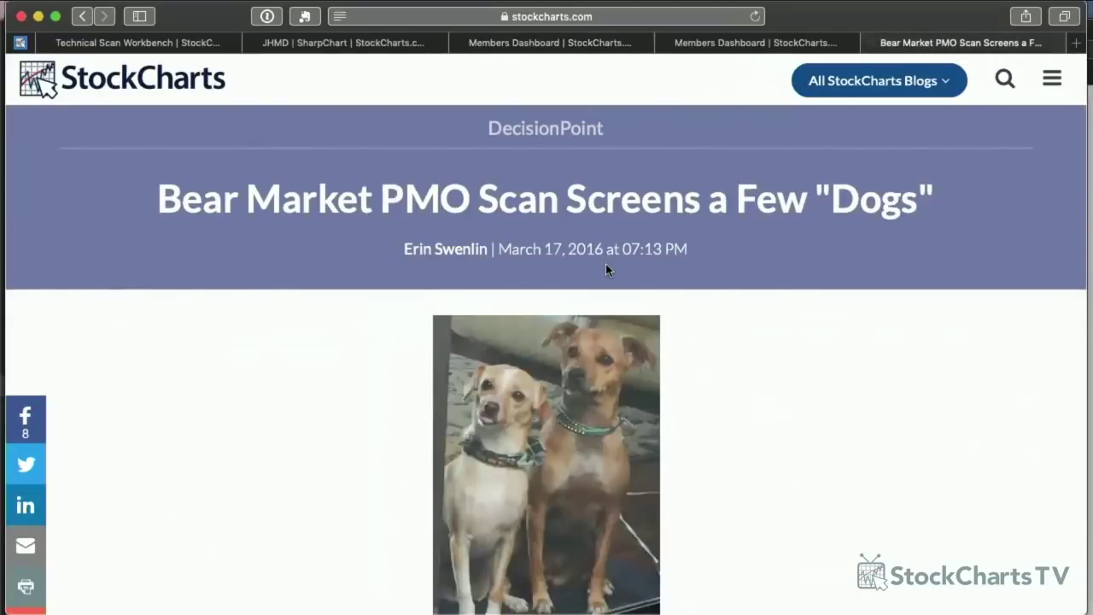
{"action": "scroll", "coordinate": [606, 270], "scroll_direction": "down", "scroll_amount": 1}
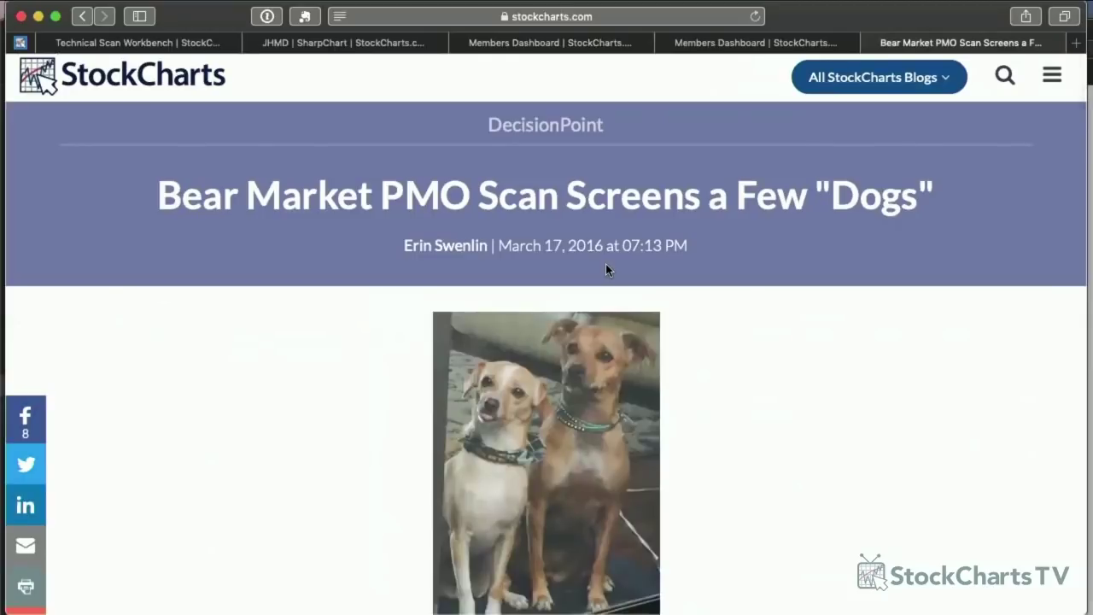
{"action": "scroll", "coordinate": [820, 312], "scroll_direction": "down", "scroll_amount": 5}
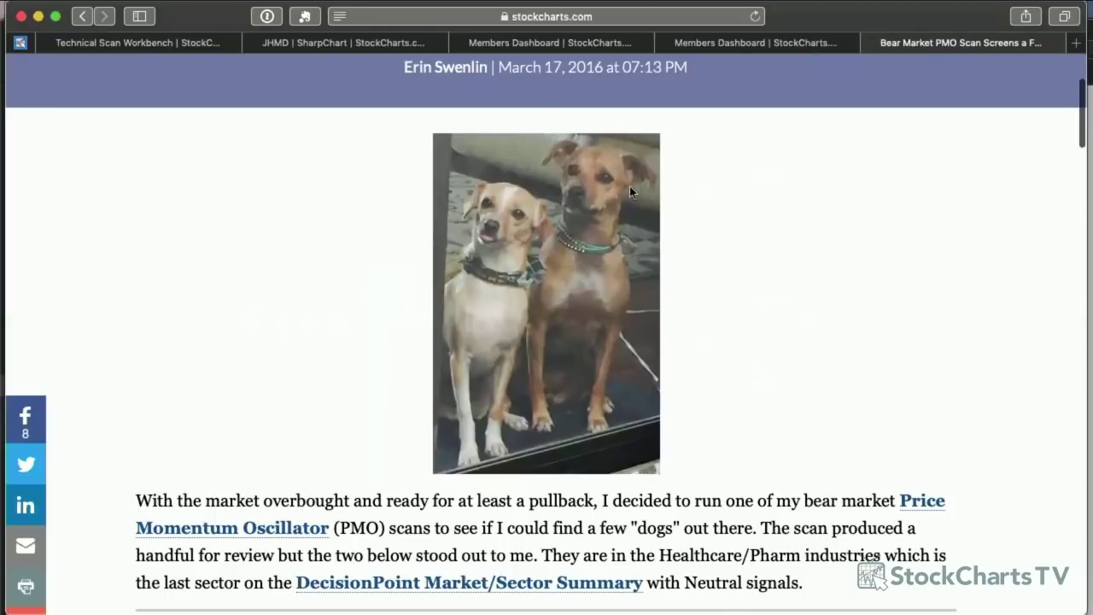
{"action": "scroll", "coordinate": [747, 222], "scroll_direction": "down", "scroll_amount": 10}
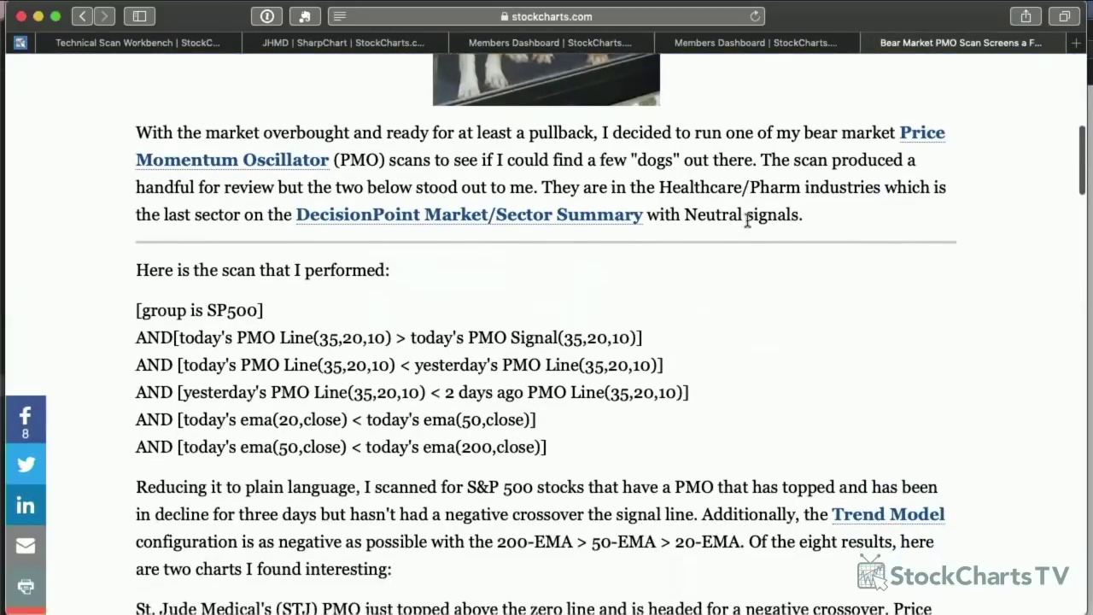
{"action": "scroll", "coordinate": [747, 220], "scroll_direction": "down", "scroll_amount": 2}
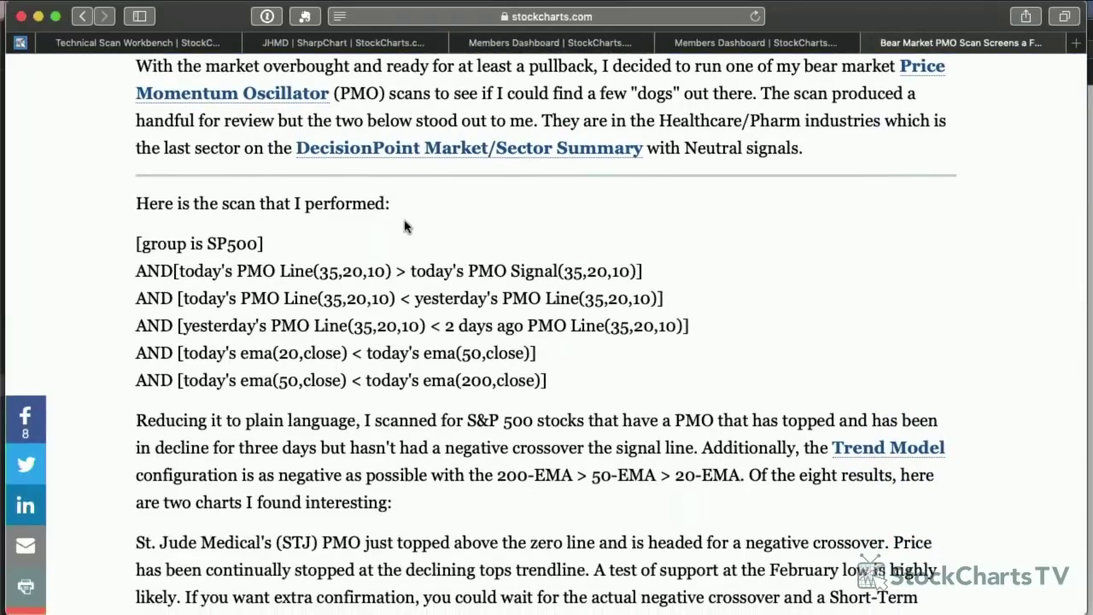
{"action": "scroll", "coordinate": [175, 215], "scroll_direction": "down", "scroll_amount": 2}
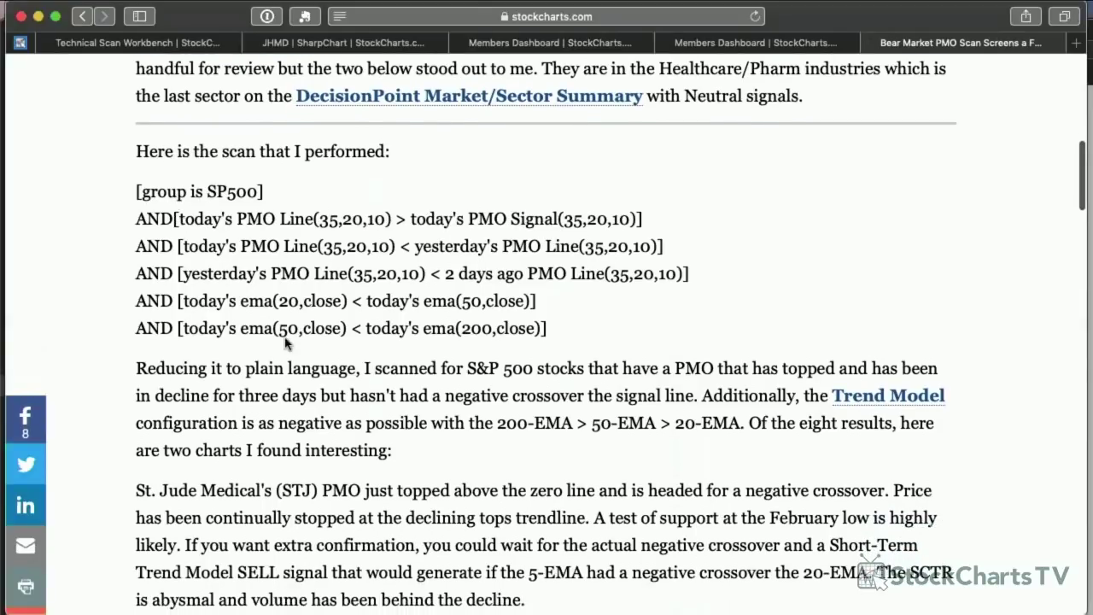
{"action": "scroll", "coordinate": [513, 342], "scroll_direction": "down", "scroll_amount": 2}
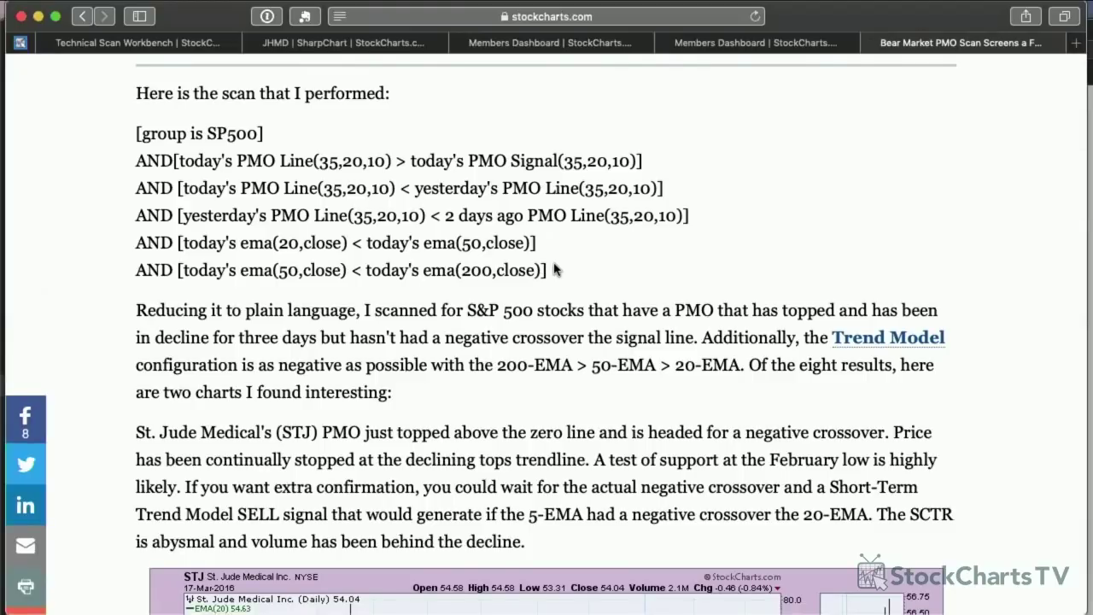
{"action": "scroll", "coordinate": [556, 273], "scroll_direction": "up", "scroll_amount": 1}
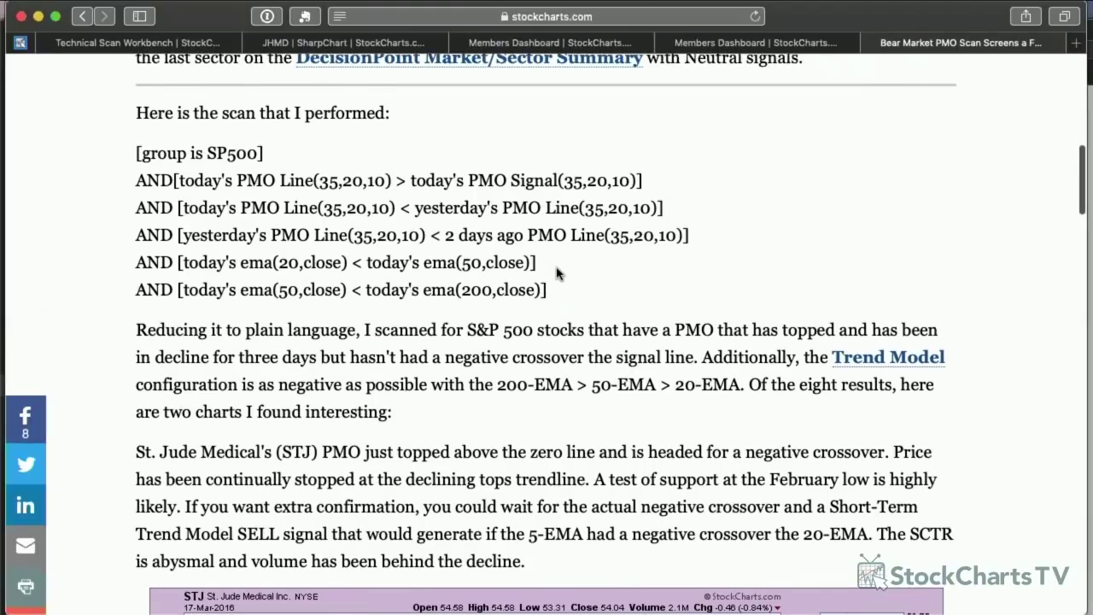
{"action": "scroll", "coordinate": [556, 272], "scroll_direction": "up", "scroll_amount": 10}
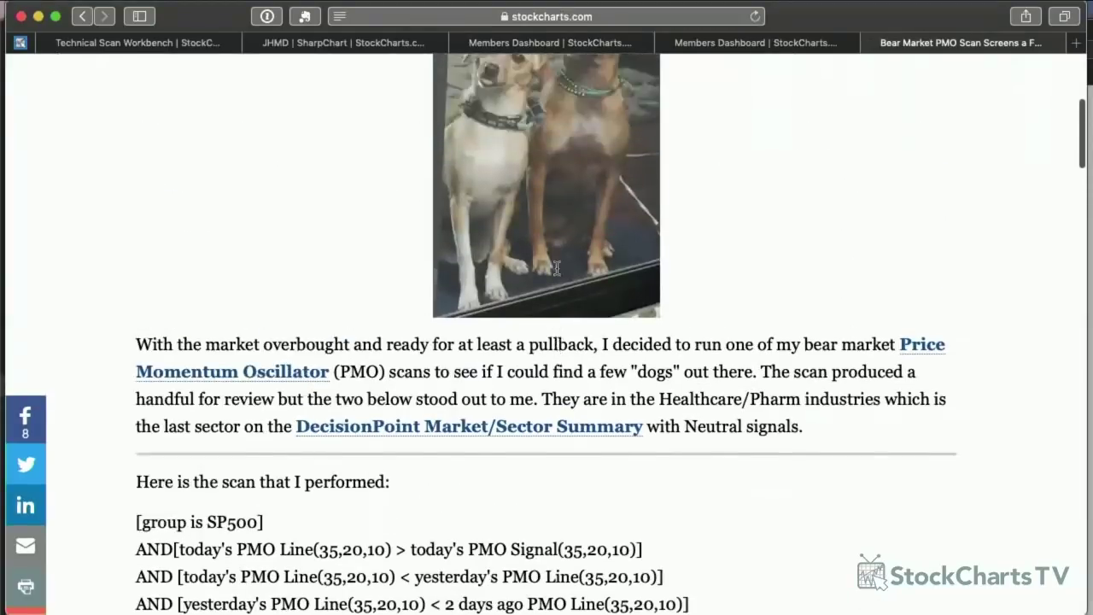
{"action": "scroll", "coordinate": [556, 269], "scroll_direction": "up", "scroll_amount": 3}
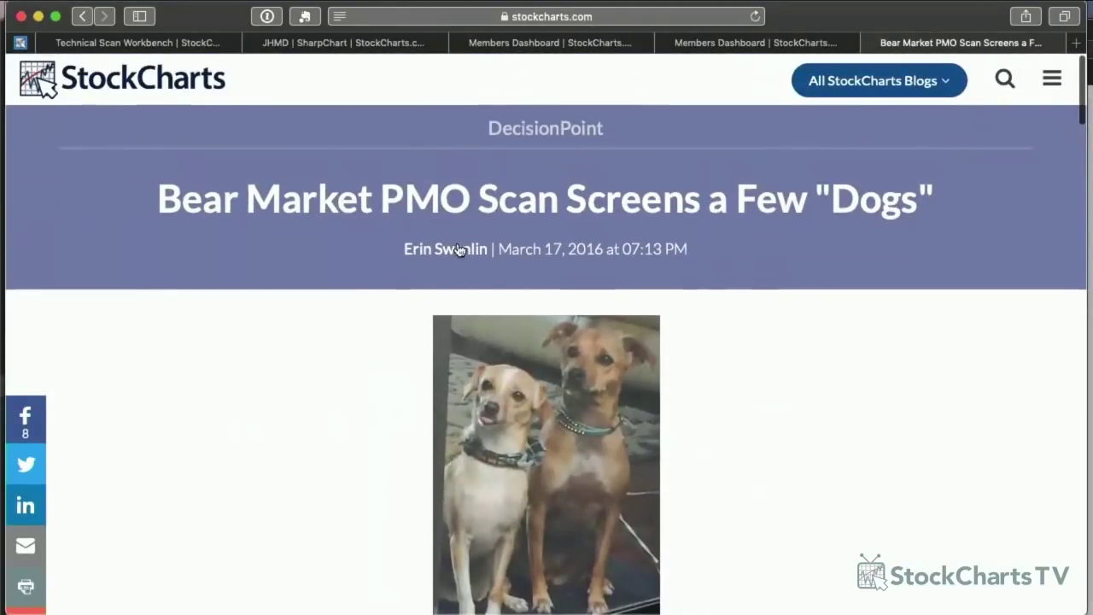
- Run the saved General PMO Scan from the Members Dashboard and review its criteria and matching results
{"action": "left_click", "coordinate": [506, 40]}
{"action": "scroll", "coordinate": [508, 333], "scroll_direction": "down", "scroll_amount": 1}
{"action": "left_click", "coordinate": [503, 358]}
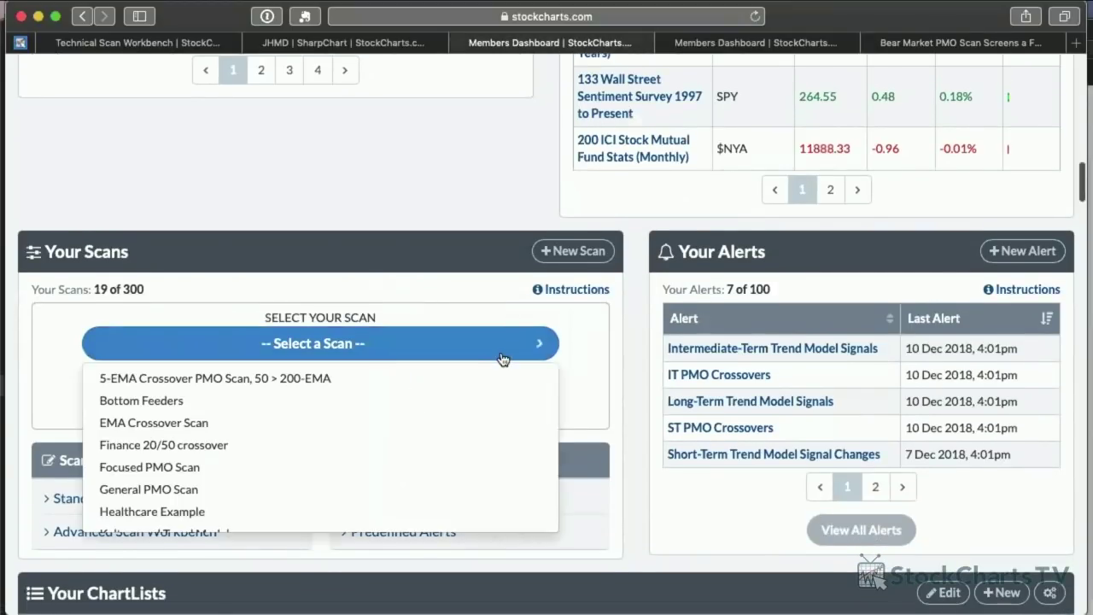
{"action": "scroll", "coordinate": [128, 444], "scroll_direction": "down", "scroll_amount": 2}
{"action": "scroll", "coordinate": [124, 444], "scroll_direction": "down", "scroll_amount": 3}
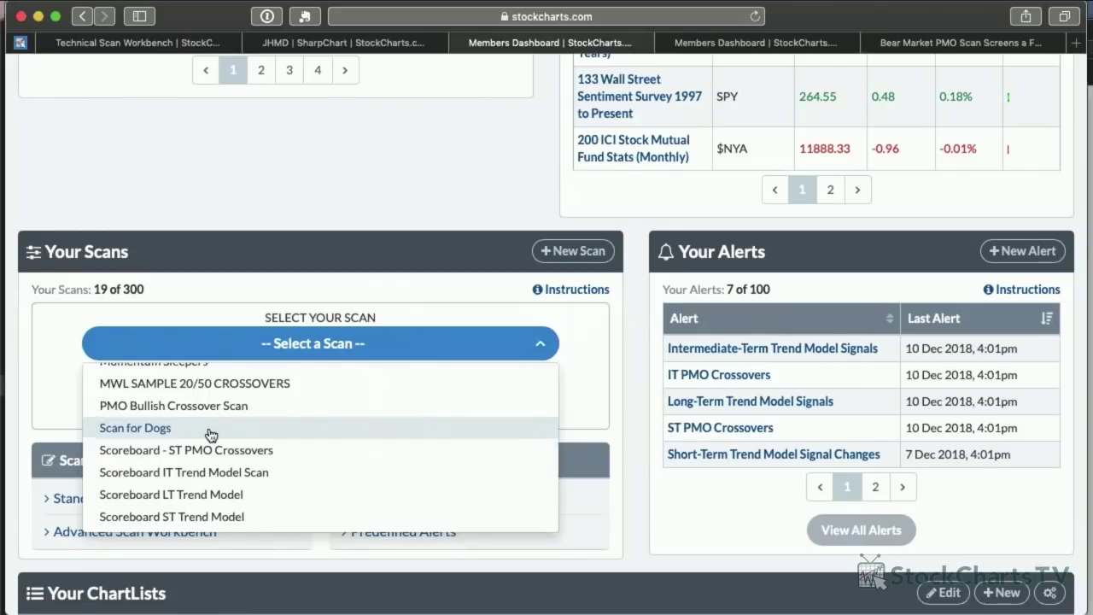
{"action": "scroll", "coordinate": [210, 434], "scroll_direction": "up", "scroll_amount": 3}
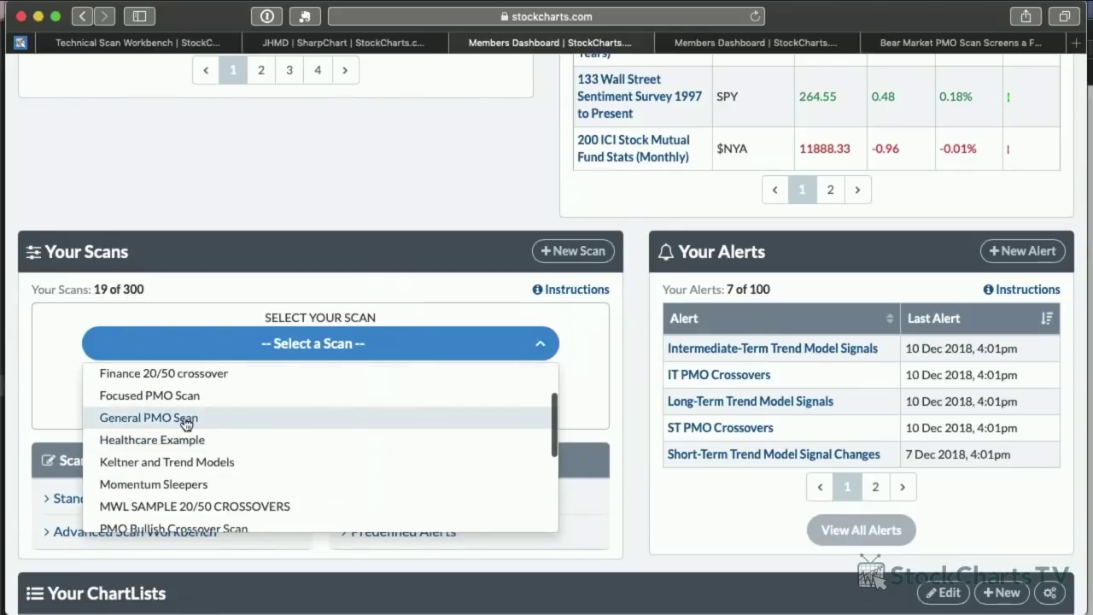
{"action": "left_click", "coordinate": [207, 427]}
{"action": "left_click", "coordinate": [249, 388]}
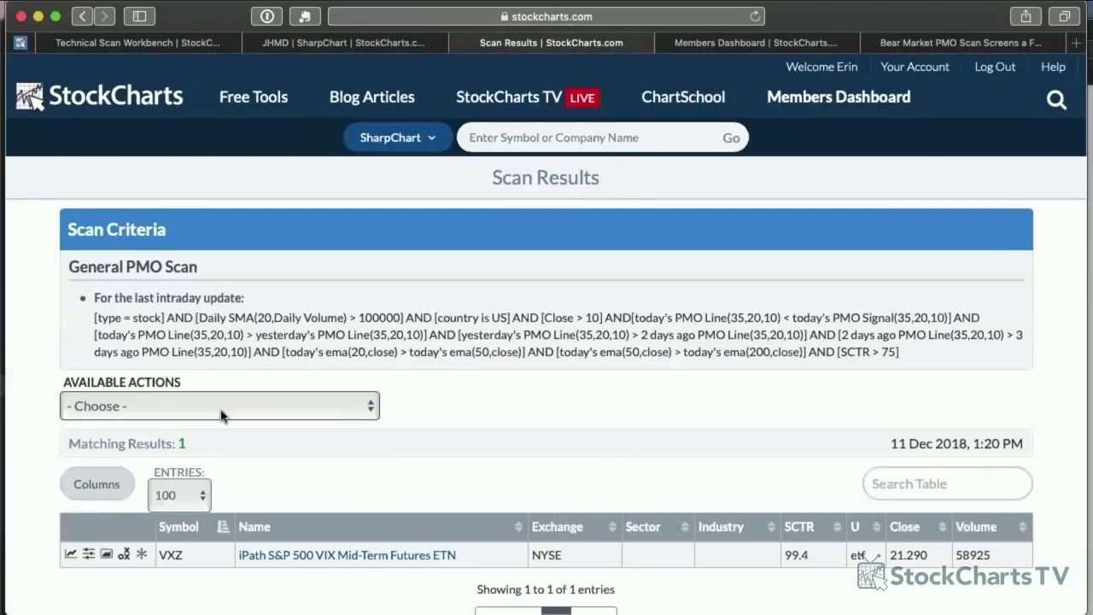
{"action": "scroll", "coordinate": [366, 448], "scroll_direction": "down", "scroll_amount": 2}
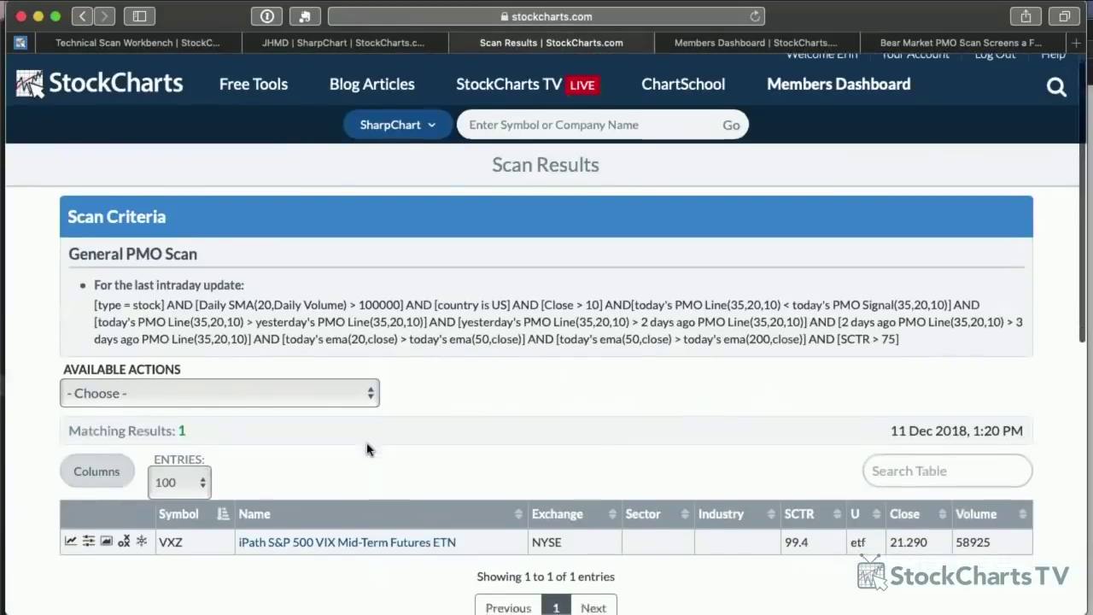
{"action": "scroll", "coordinate": [367, 448], "scroll_direction": "down", "scroll_amount": 2}
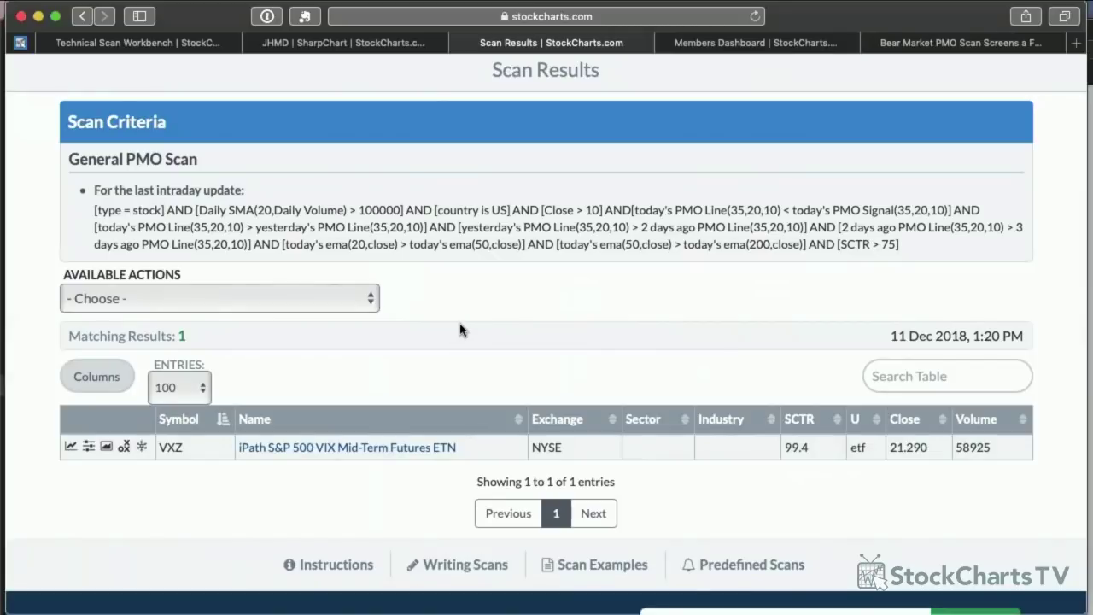
- Return to the Members Dashboard, select the saved "Scan for Dogs" scan, and open it for editing
{"action": "scroll", "coordinate": [446, 328], "scroll_direction": "left", "scroll_amount": 5}
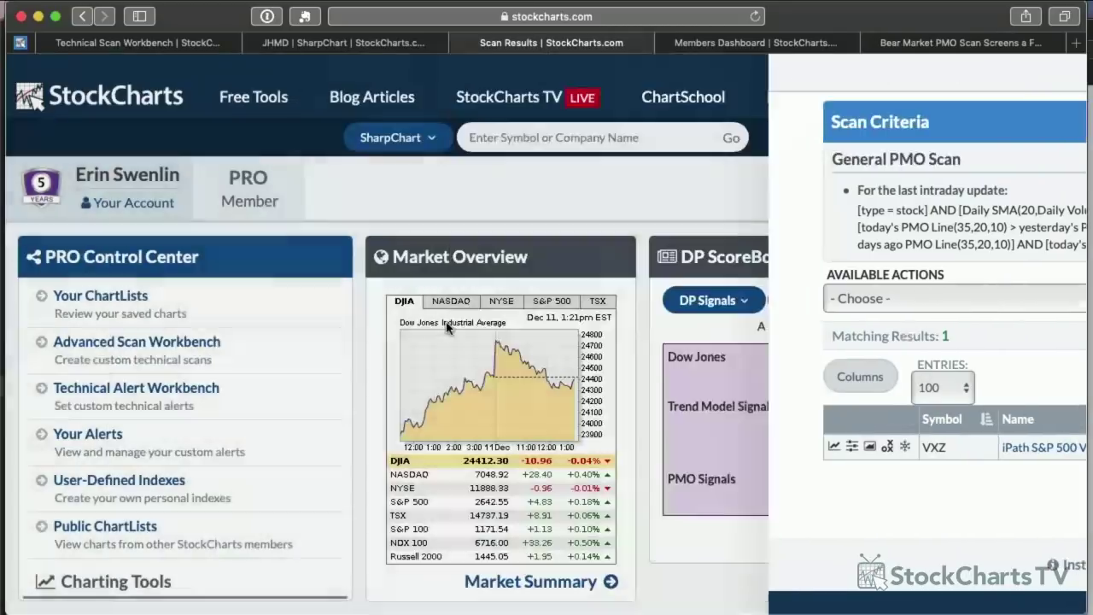
{"action": "scroll", "coordinate": [382, 341], "scroll_direction": "down", "scroll_amount": 10}
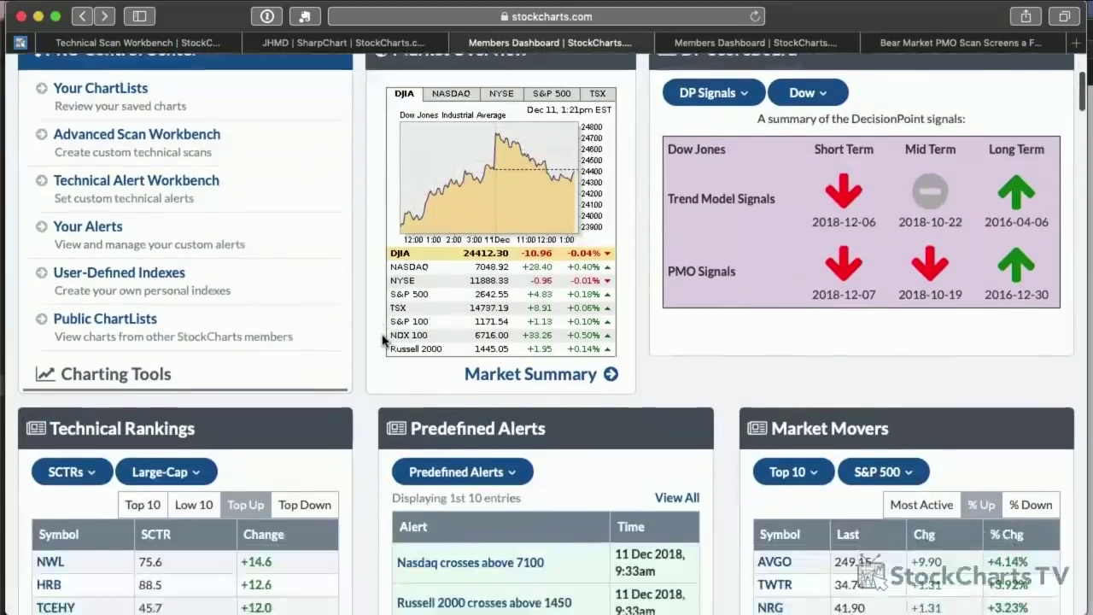
{"action": "scroll", "coordinate": [381, 341], "scroll_direction": "down", "scroll_amount": 20}
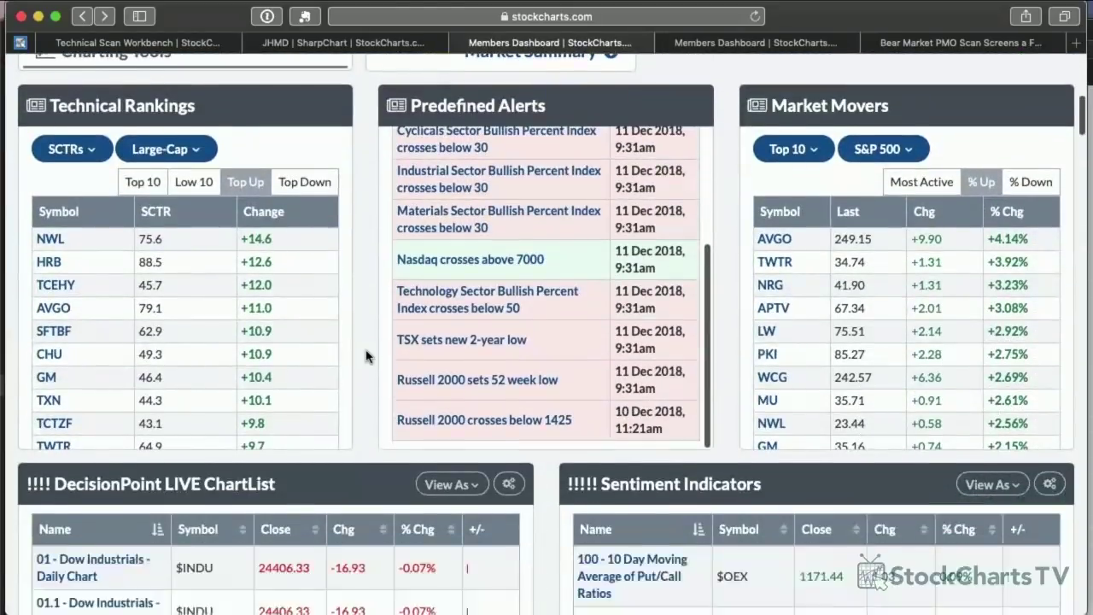
{"action": "scroll", "coordinate": [367, 353], "scroll_direction": "down", "scroll_amount": 1}
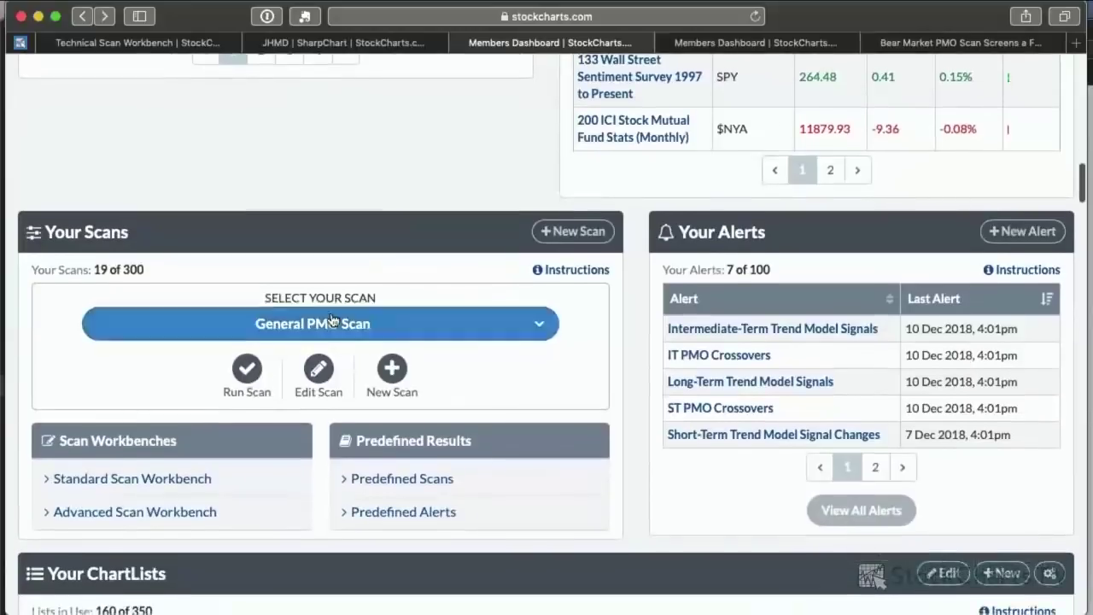
{"action": "left_click", "coordinate": [312, 324]}
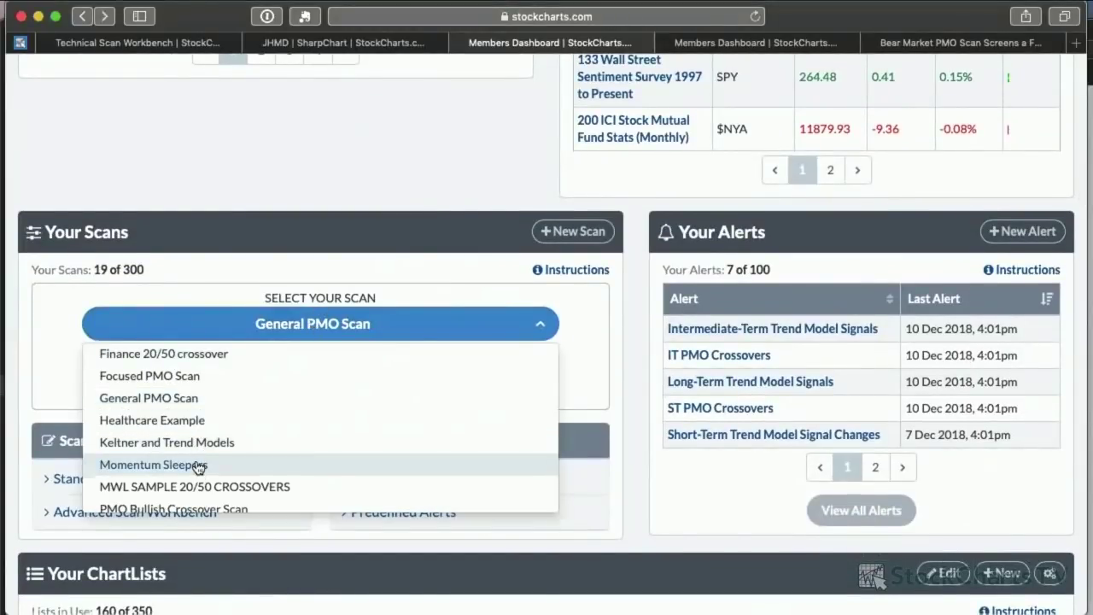
{"action": "scroll", "coordinate": [205, 449], "scroll_direction": "down", "scroll_amount": 5}
{"action": "left_click", "coordinate": [143, 366]}
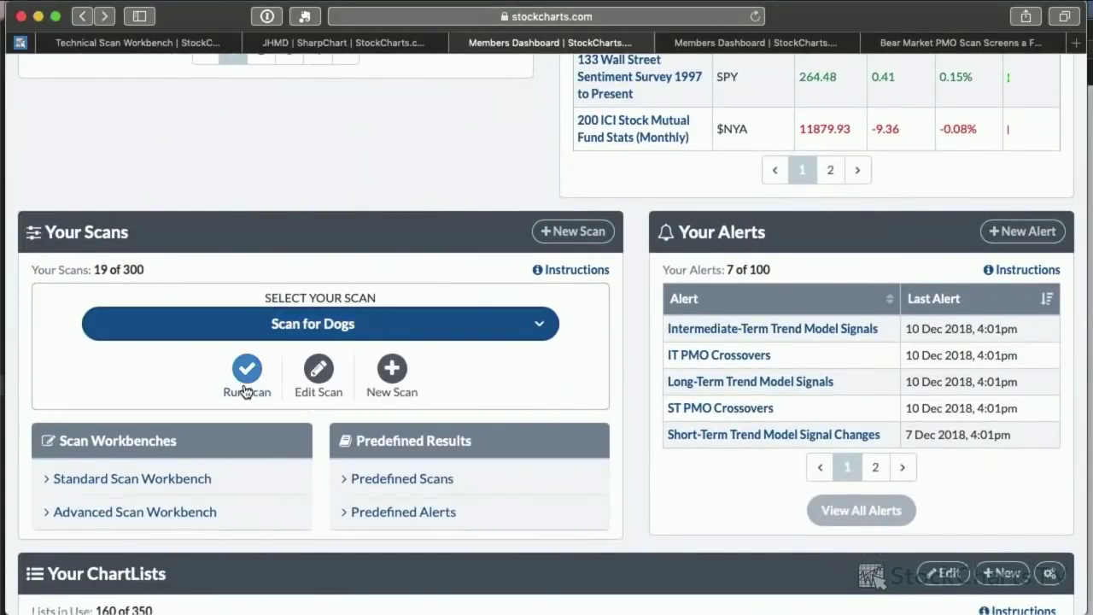
{"action": "left_click", "coordinate": [332, 383]}
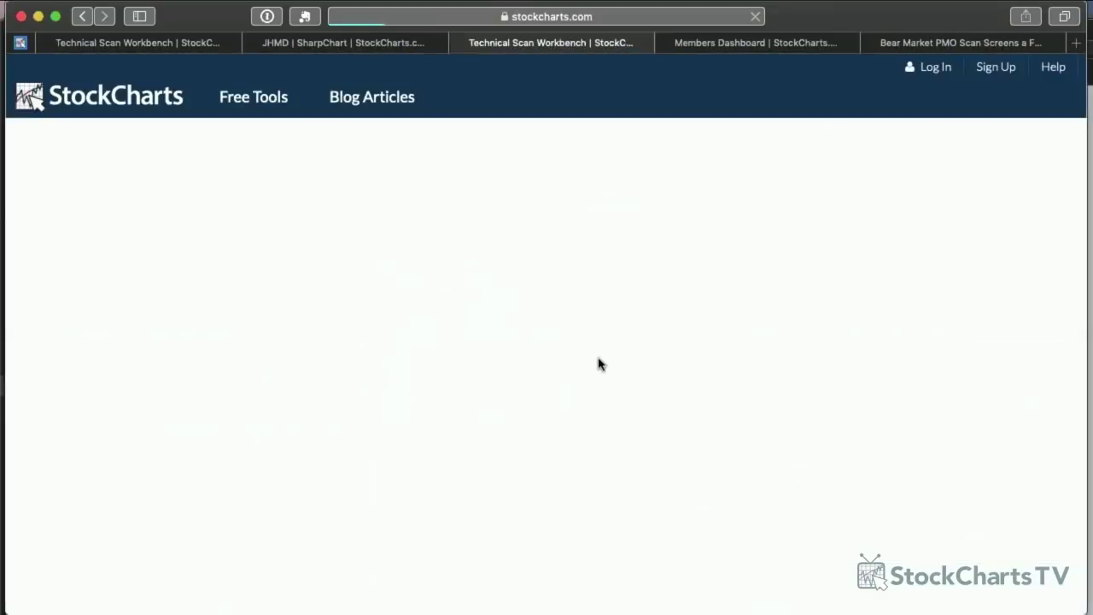
- Read through the "Scan for Dogs" criteria in the Technical Scan Workbench, from the scan universe to the SCTR condition
{"action": "scroll", "coordinate": [513, 398], "scroll_direction": "down", "scroll_amount": 2}
{"action": "scroll", "coordinate": [405, 399], "scroll_direction": "down", "scroll_amount": 1}
{"action": "scroll", "coordinate": [405, 399], "scroll_direction": "up", "scroll_amount": 1}
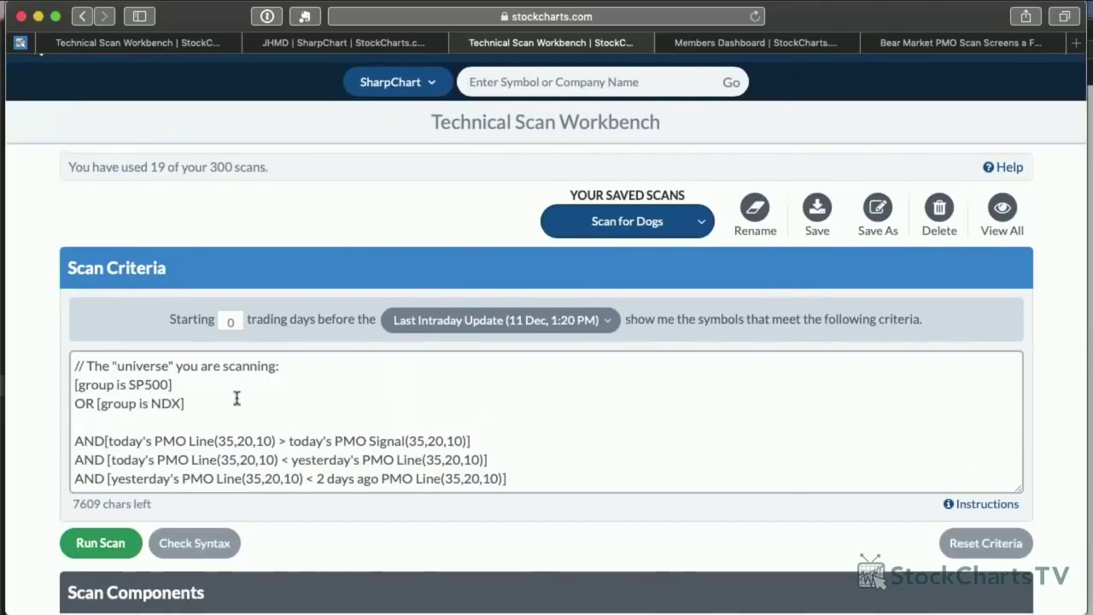
{"action": "scroll", "coordinate": [237, 399], "scroll_direction": "down", "scroll_amount": 1}
{"action": "scroll", "coordinate": [237, 398], "scroll_direction": "down", "scroll_amount": 4}
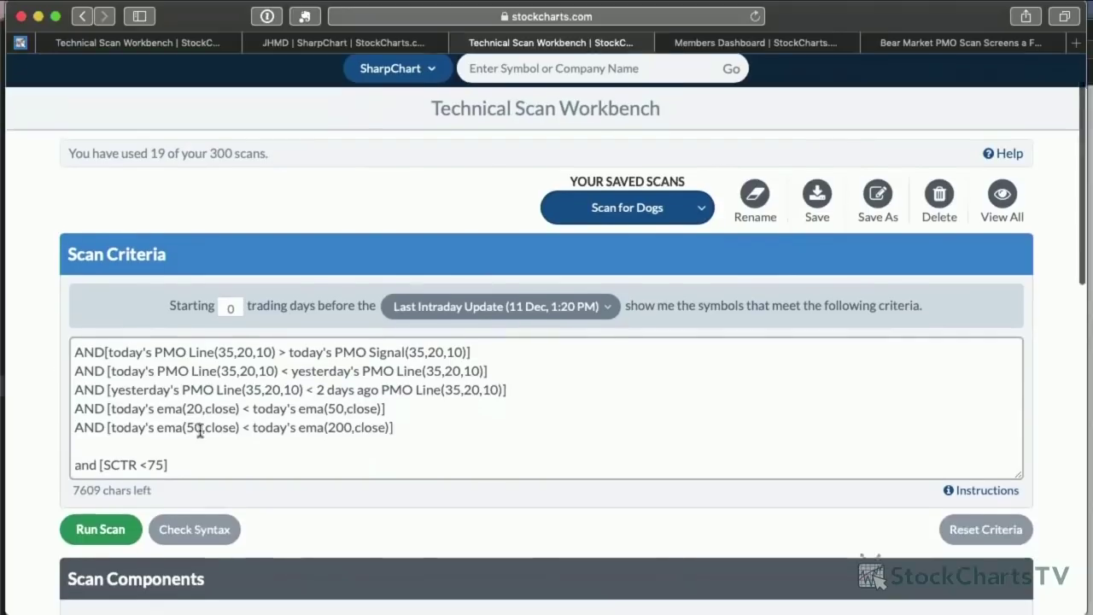
- Run the saved "Scan for Dogs" scan from the Technical Scan Workbench
{"action": "scroll", "coordinate": [231, 430], "scroll_direction": "down", "scroll_amount": 2}
{"action": "left_click", "coordinate": [96, 433]}
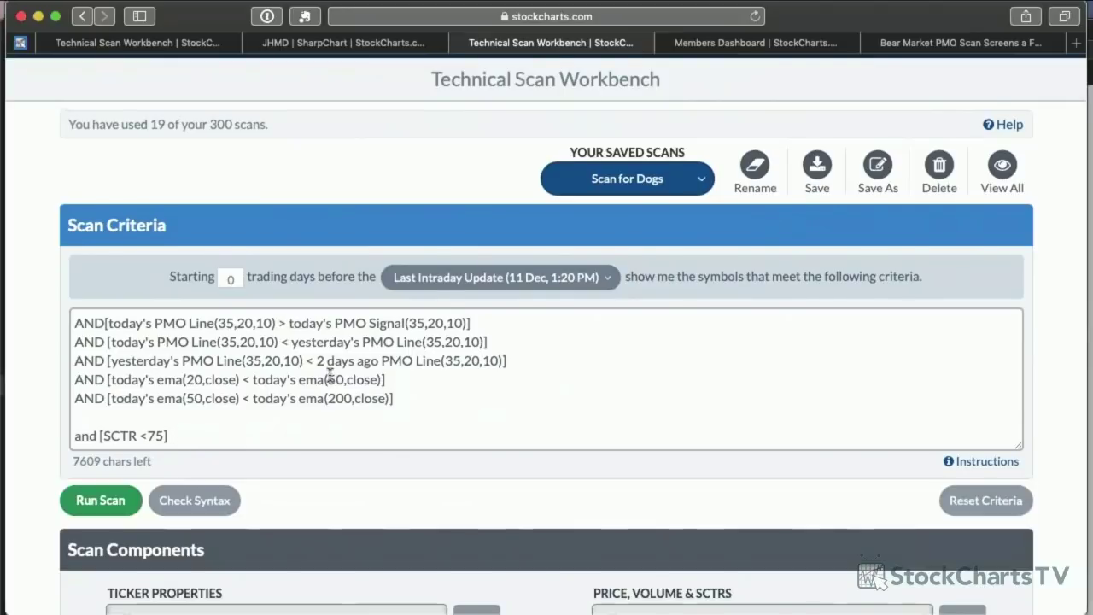
{"action": "left_click", "coordinate": [126, 495]}
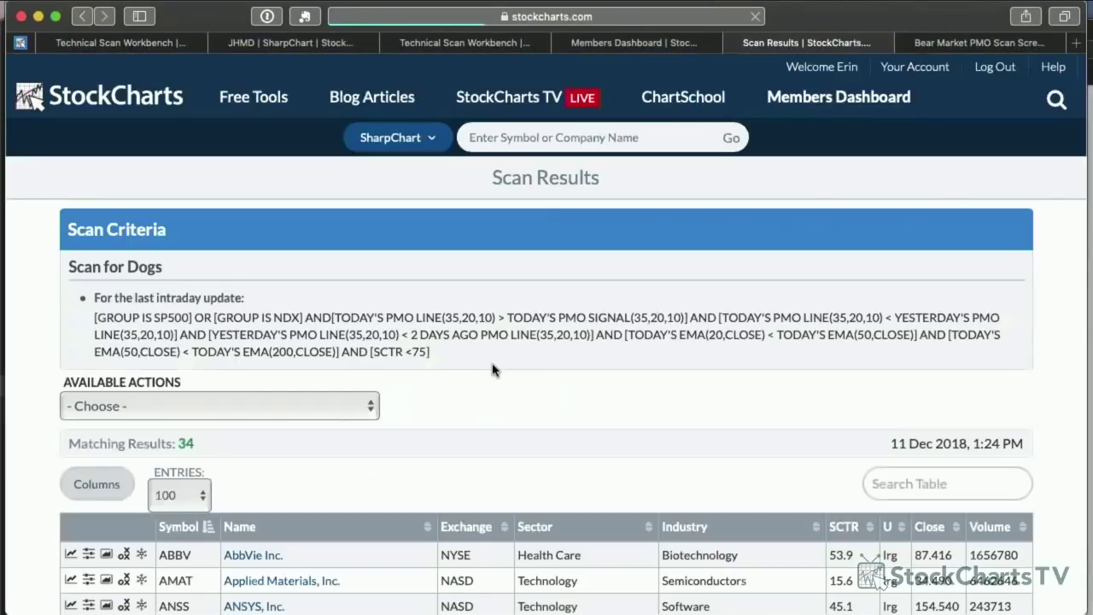
- Review the "Scan for Dogs" results page, checking the criteria summary and the matching stocks' sectors, industries and SCTR values
{"action": "scroll", "coordinate": [229, 442], "scroll_direction": "down", "scroll_amount": 2}
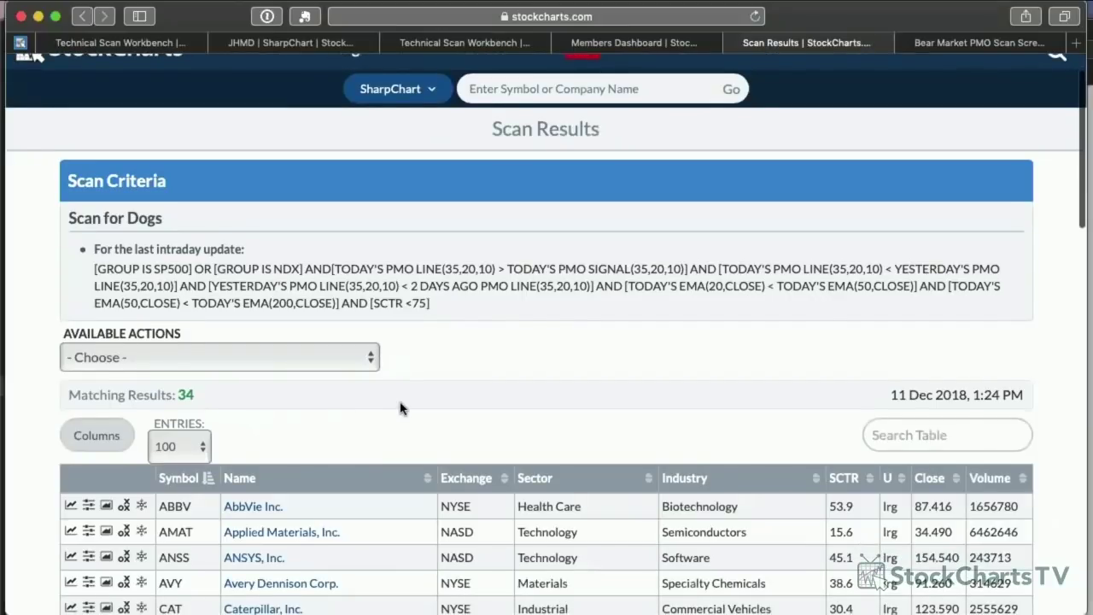
{"action": "scroll", "coordinate": [398, 408], "scroll_direction": "down", "scroll_amount": 1}
{"action": "scroll", "coordinate": [407, 387], "scroll_direction": "down", "scroll_amount": 1}
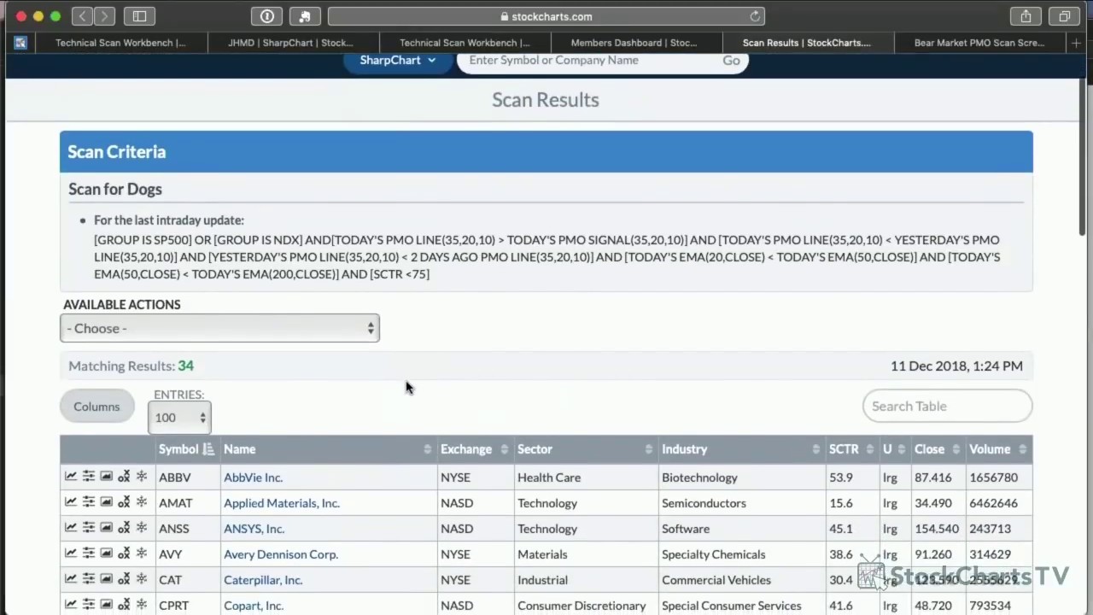
{"action": "scroll", "coordinate": [407, 387], "scroll_direction": "down", "scroll_amount": 1}
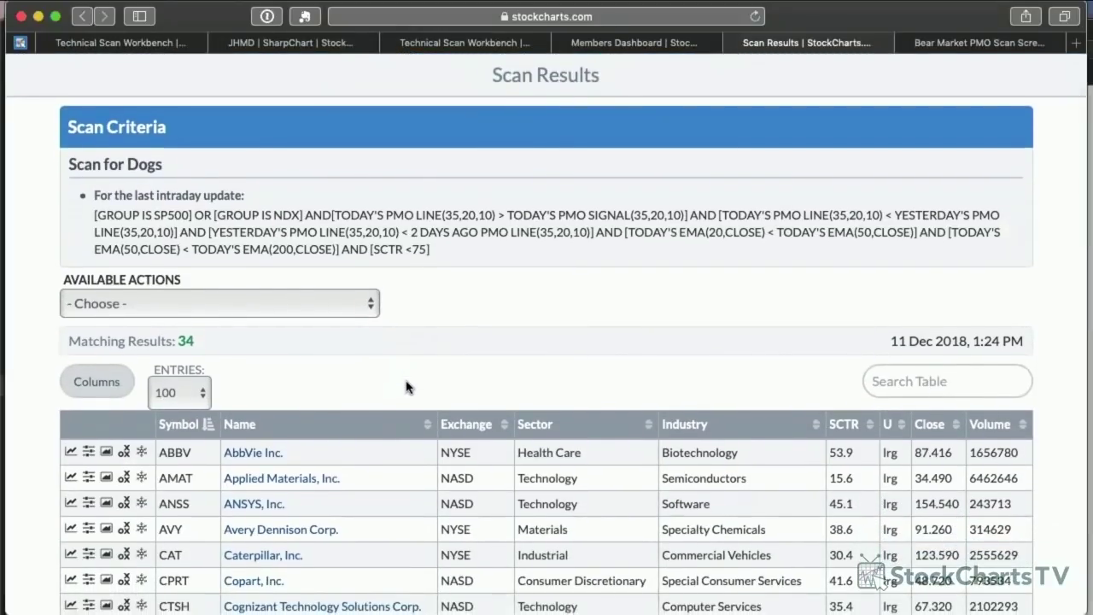
{"action": "scroll", "coordinate": [406, 387], "scroll_direction": "down", "scroll_amount": 2}
{"action": "scroll", "coordinate": [457, 361], "scroll_direction": "down", "scroll_amount": 1}
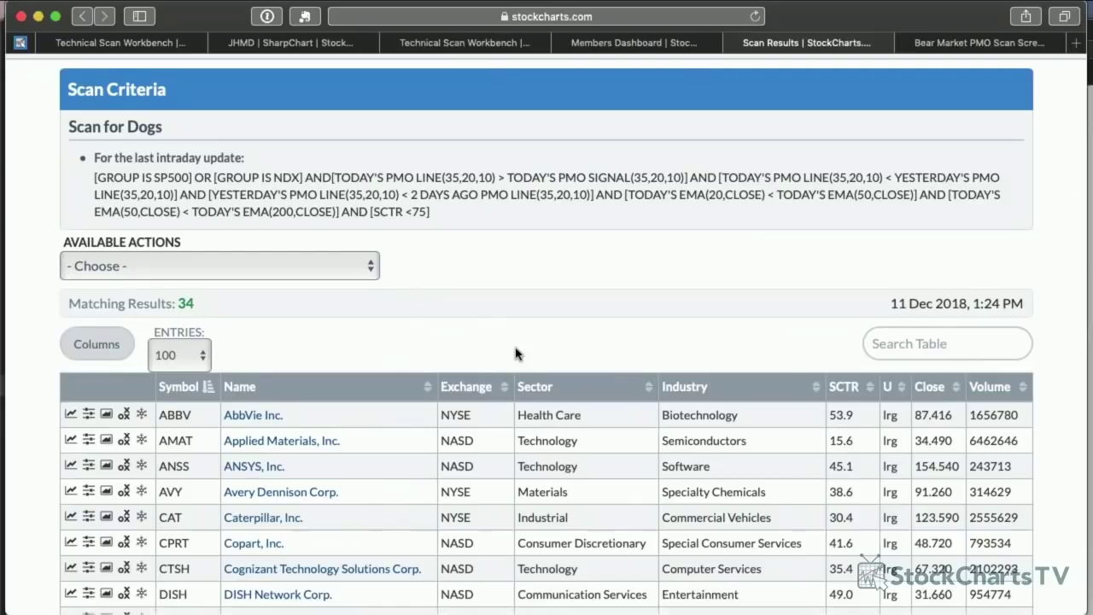
{"action": "scroll", "coordinate": [526, 328], "scroll_direction": "down", "scroll_amount": 1}
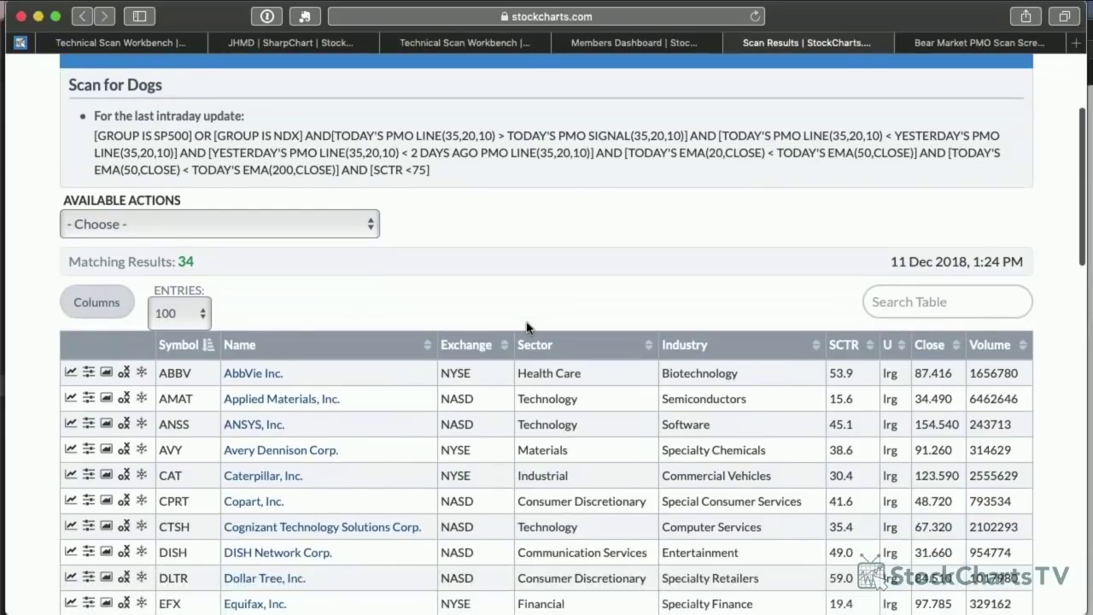
{"action": "scroll", "coordinate": [517, 326], "scroll_direction": "down", "scroll_amount": 1}
{"action": "scroll", "coordinate": [517, 326], "scroll_direction": "down", "scroll_amount": 5}
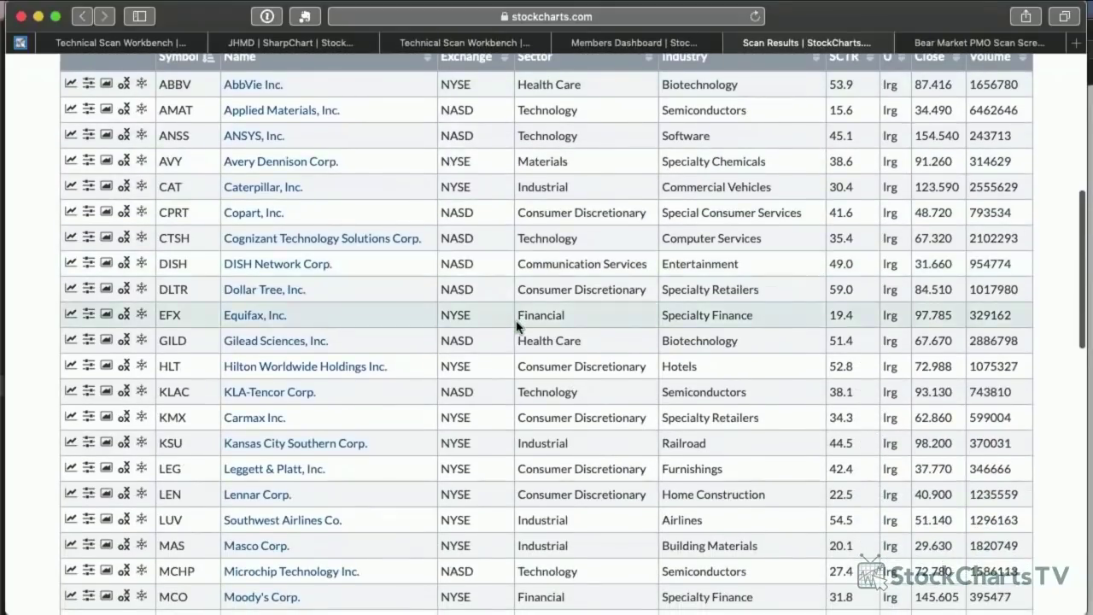
{"action": "scroll", "coordinate": [381, 398], "scroll_direction": "up", "scroll_amount": 2}
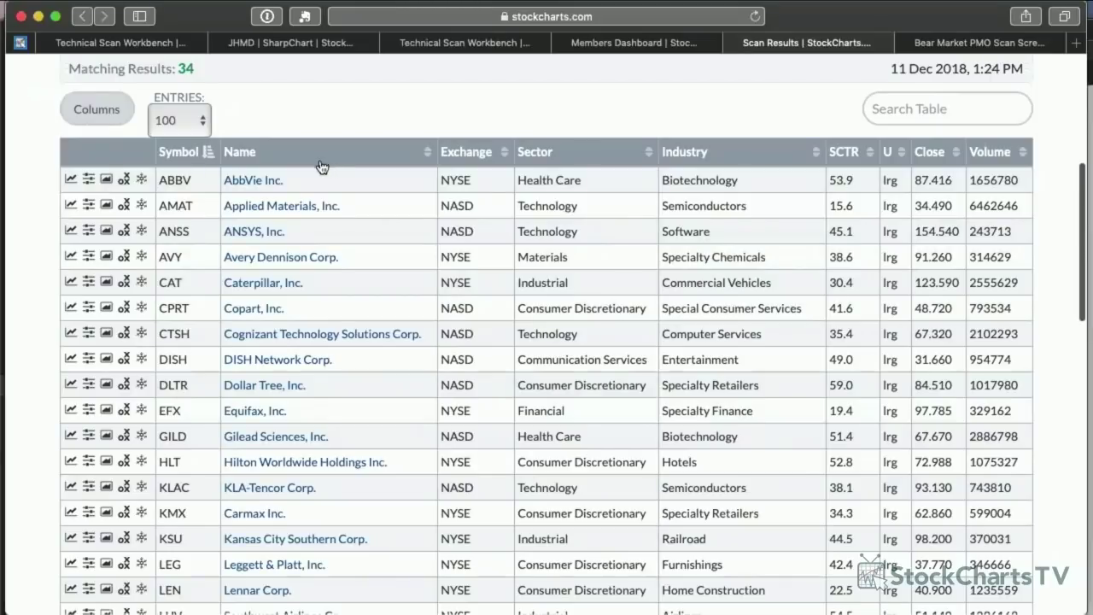
{"action": "scroll", "coordinate": [462, 179], "scroll_direction": "down", "scroll_amount": 1}
{"action": "scroll", "coordinate": [462, 179], "scroll_direction": "down", "scroll_amount": 1}
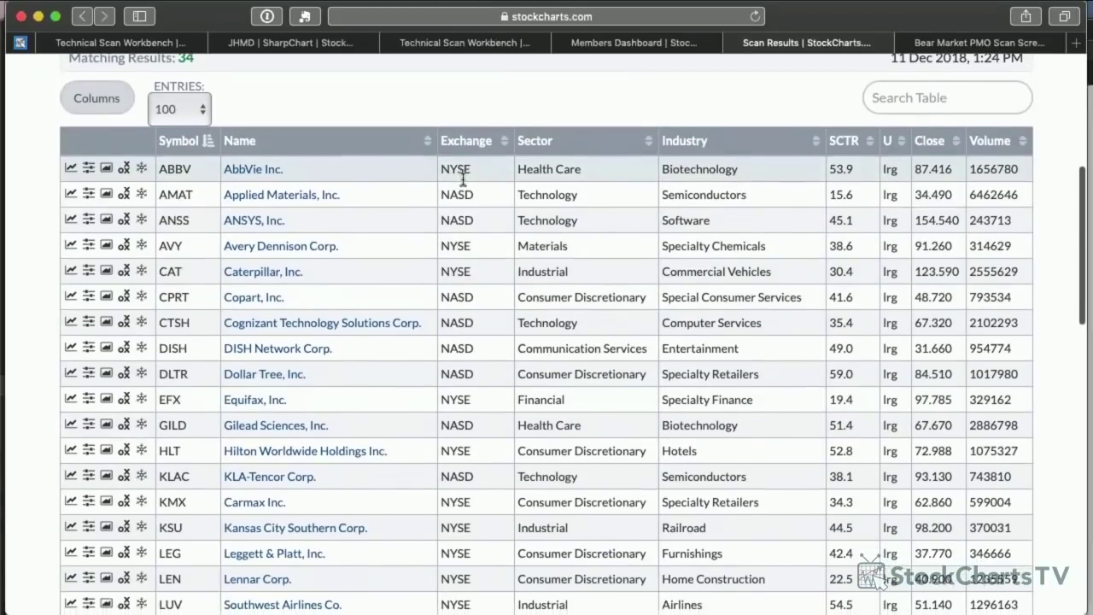
{"action": "scroll", "coordinate": [462, 166], "scroll_direction": "down", "scroll_amount": 3}
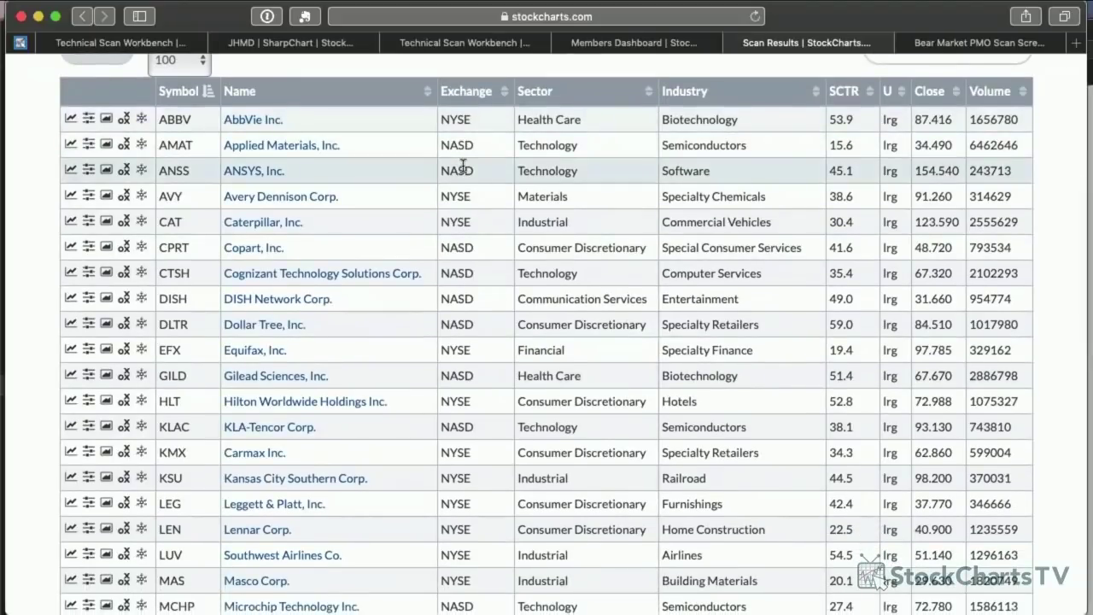
{"action": "scroll", "coordinate": [462, 165], "scroll_direction": "up", "scroll_amount": 1}
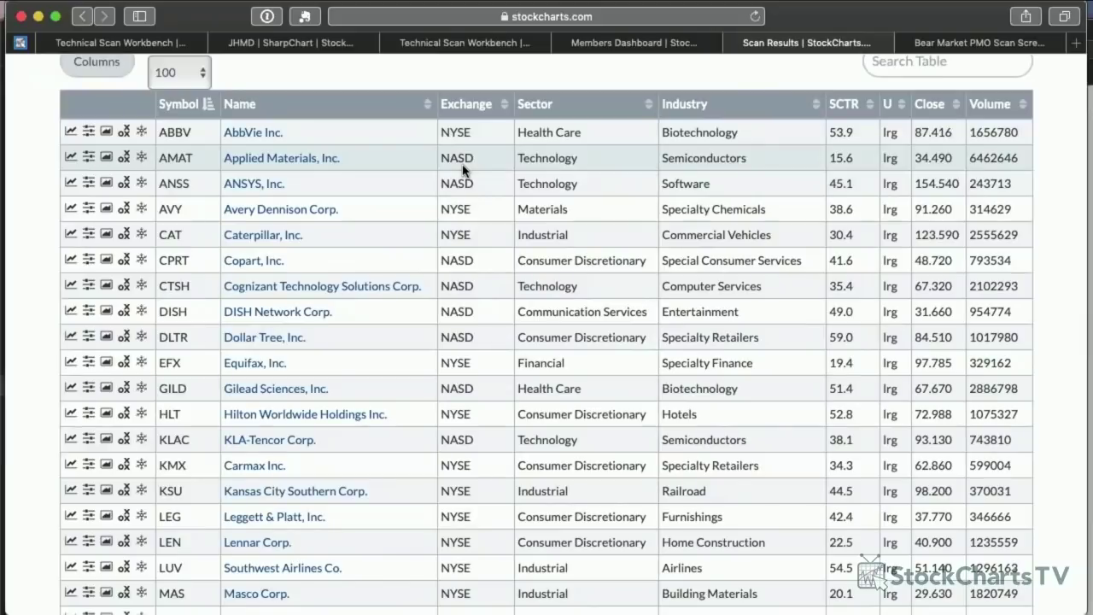
{"action": "scroll", "coordinate": [462, 168], "scroll_direction": "down", "scroll_amount": 1}
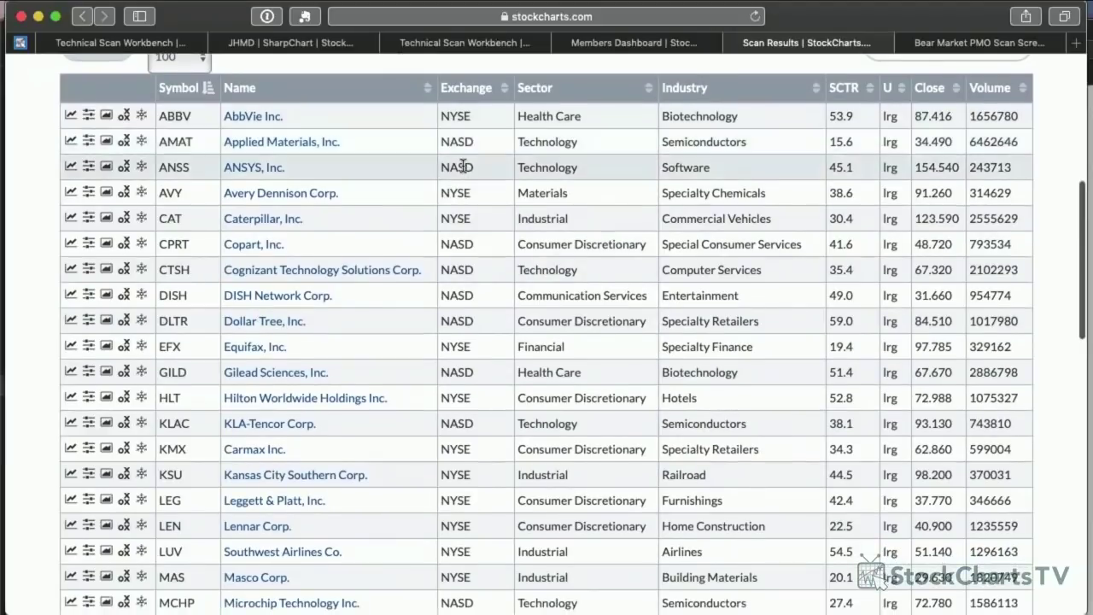
- Replace the existing "* SCAN DUMP *" ChartList with the scan results, leaving Preserve Sort Order off
{"action": "scroll", "coordinate": [462, 165], "scroll_direction": "up", "scroll_amount": 5}
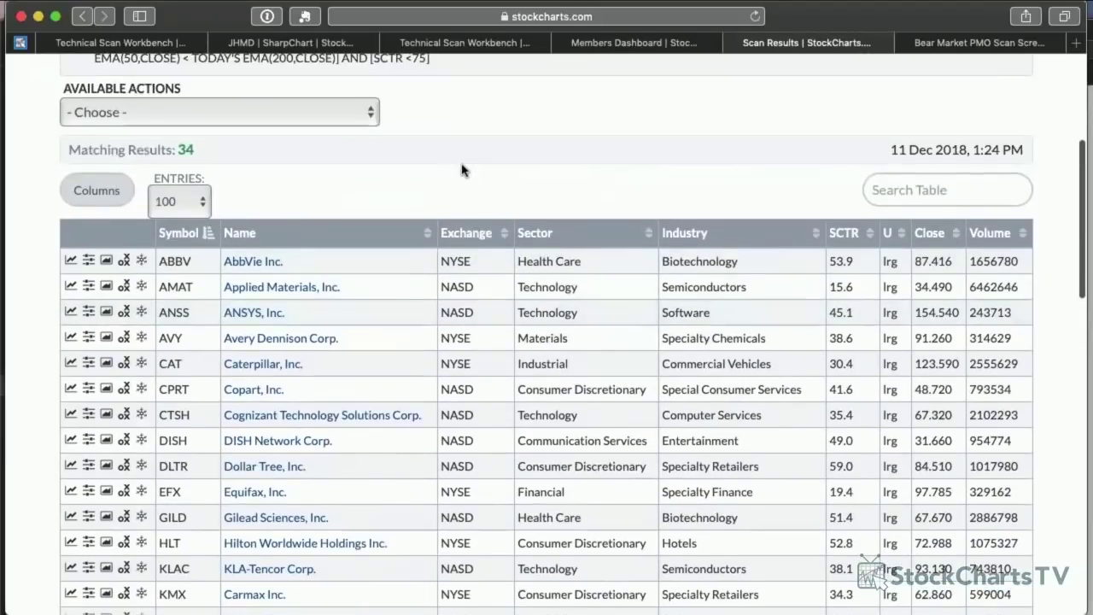
{"action": "left_click", "coordinate": [299, 111]}
{"action": "left_click", "coordinate": [299, 159]}
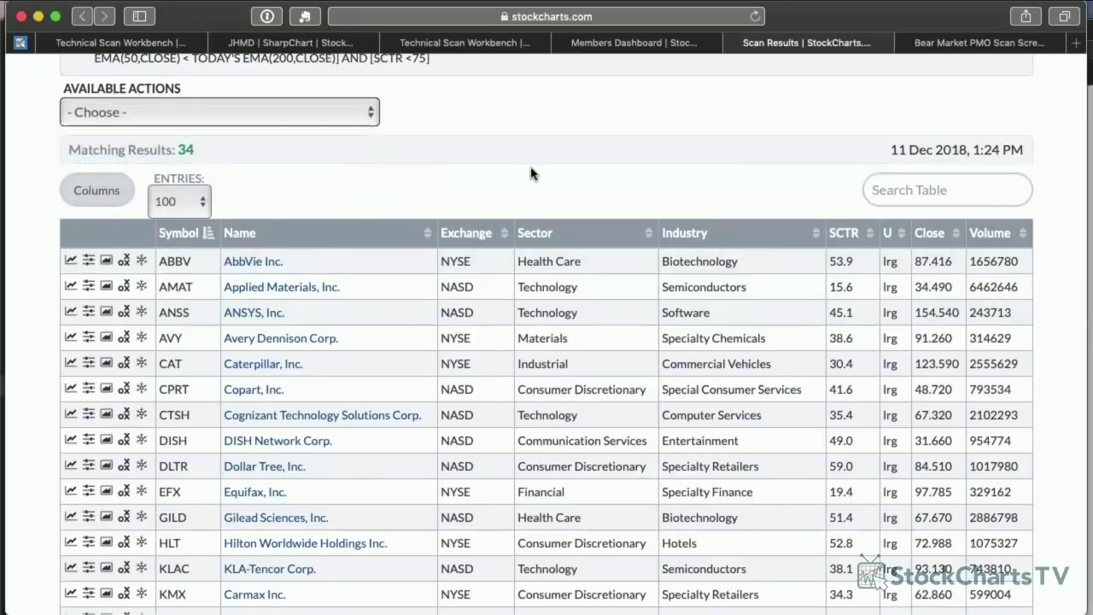
{"action": "left_click", "coordinate": [541, 347]}
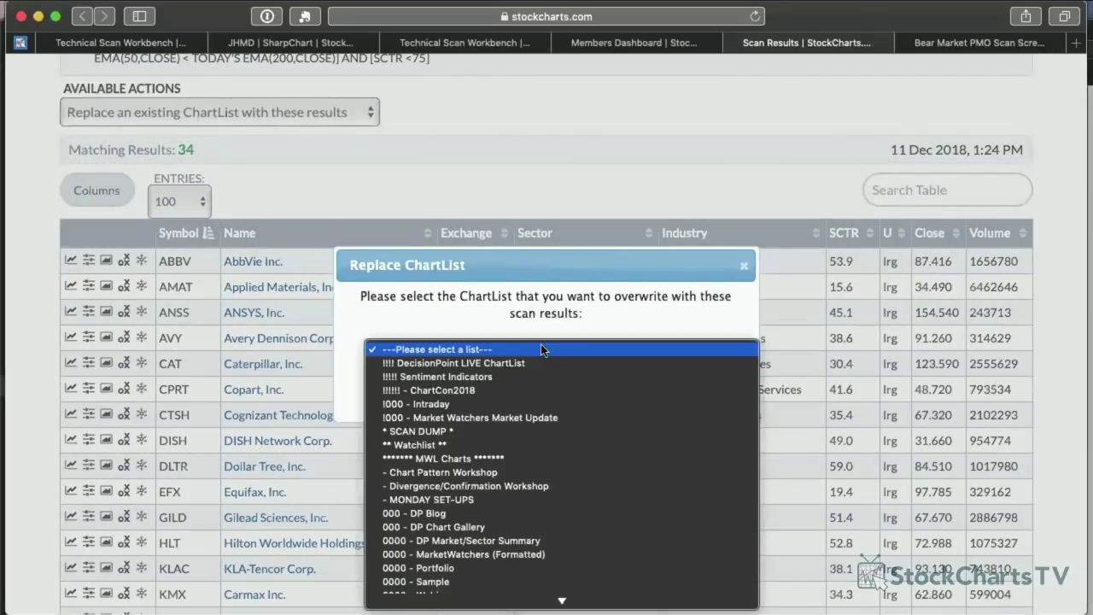
{"action": "left_click", "coordinate": [541, 389]}
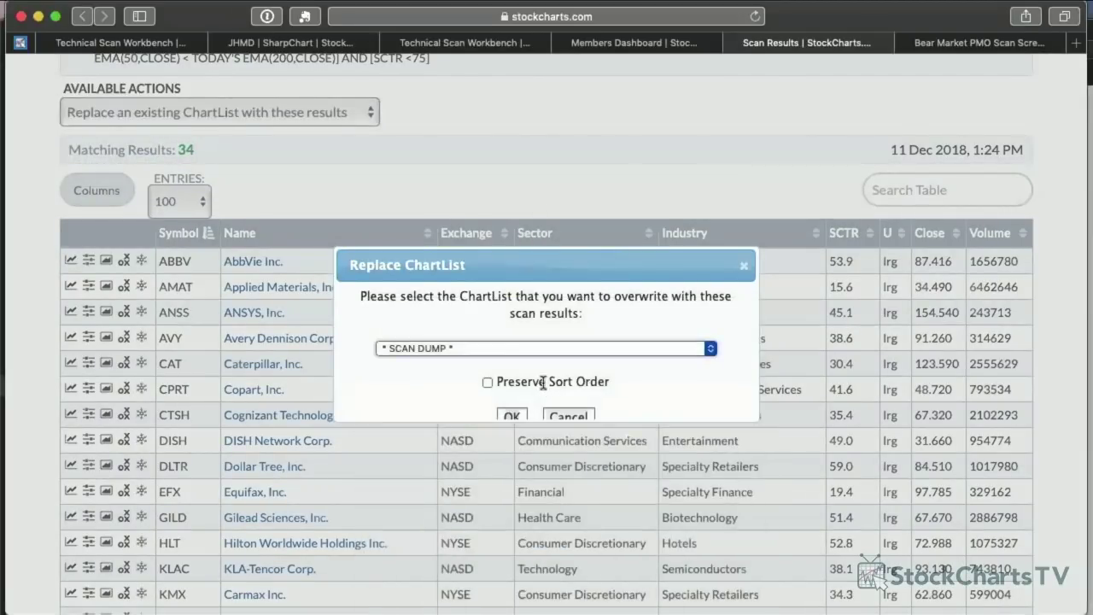
{"action": "left_click", "coordinate": [525, 414]}
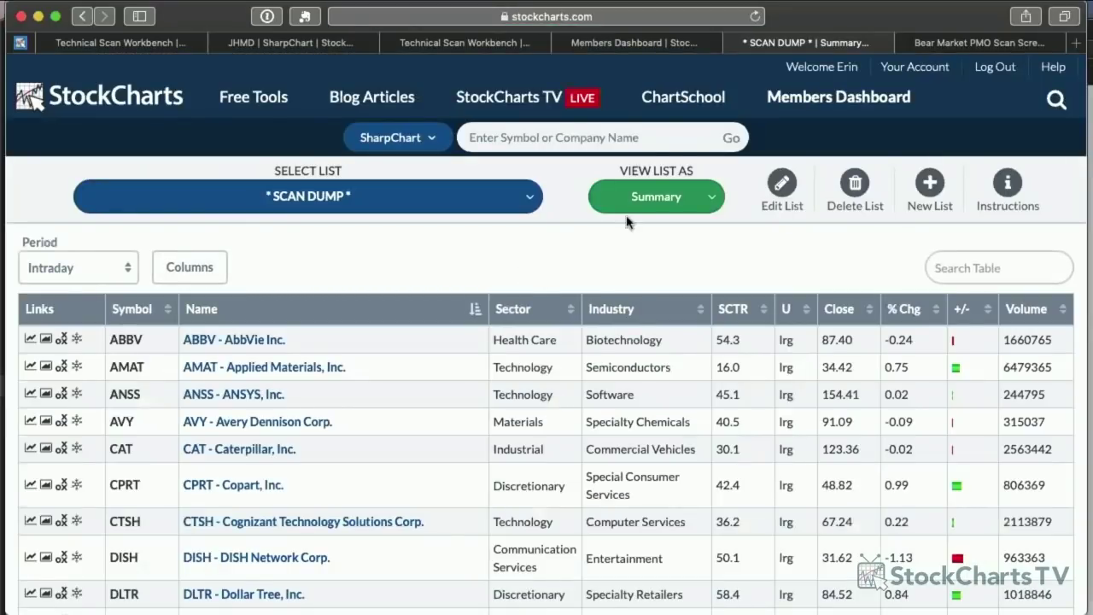
- View the "* SCAN DUMP *" ChartList as CandleGlance and look over the thumbnail charts
{"action": "left_click", "coordinate": [655, 203]}
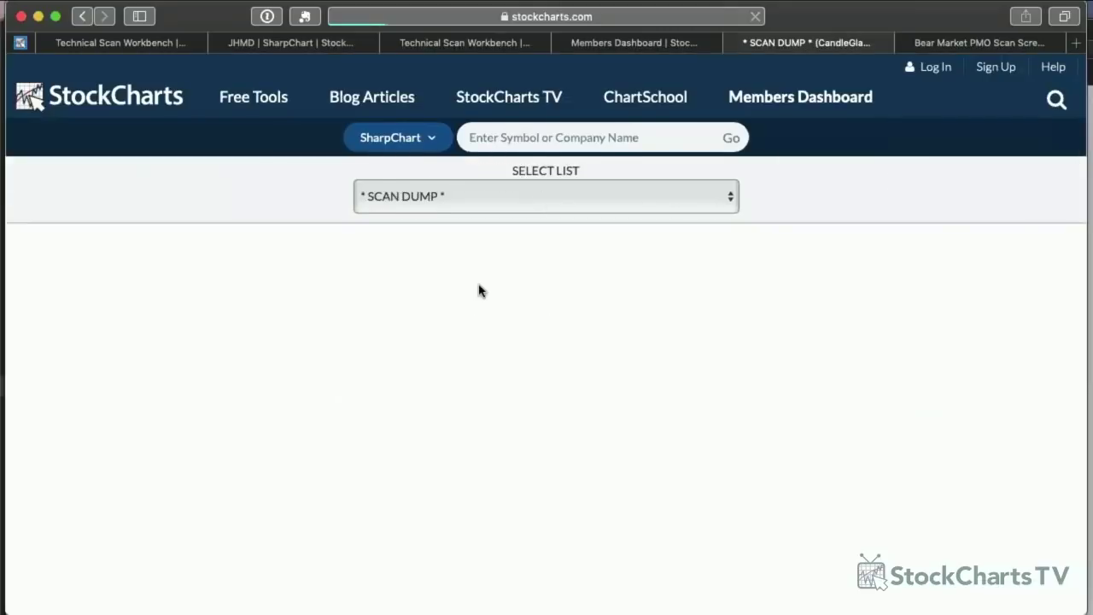
{"action": "scroll", "coordinate": [632, 305], "scroll_direction": "down", "scroll_amount": 1}
{"action": "scroll", "coordinate": [632, 305], "scroll_direction": "down", "scroll_amount": 5}
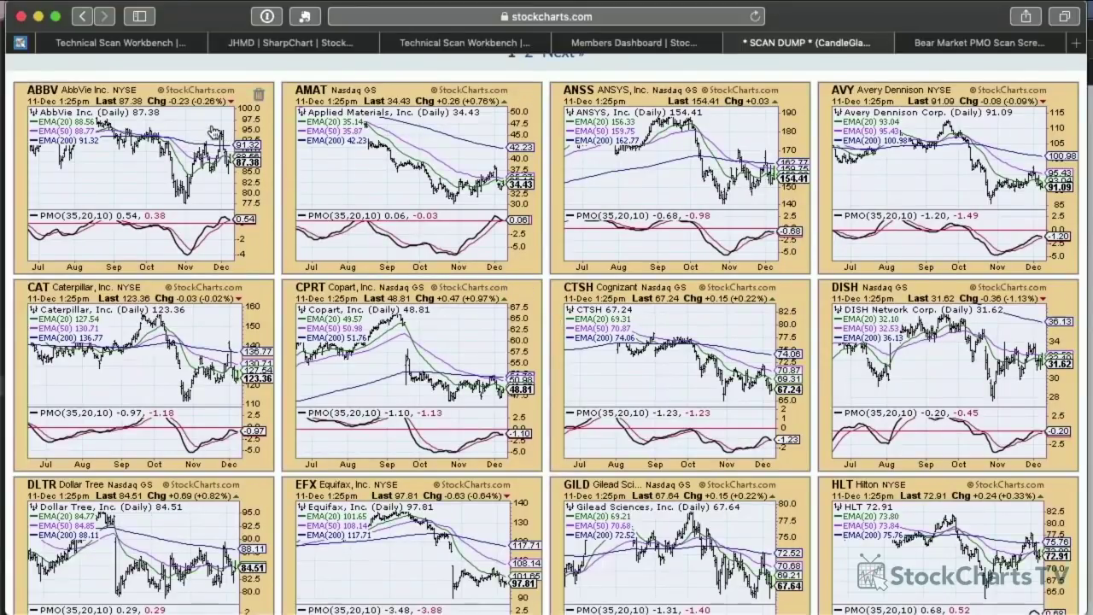
- Open the full ABBV SharpChart from CandleGlance and examine its moving averages, PMO, On Balance Volume and SCTR
{"action": "left_click", "coordinate": [229, 193]}
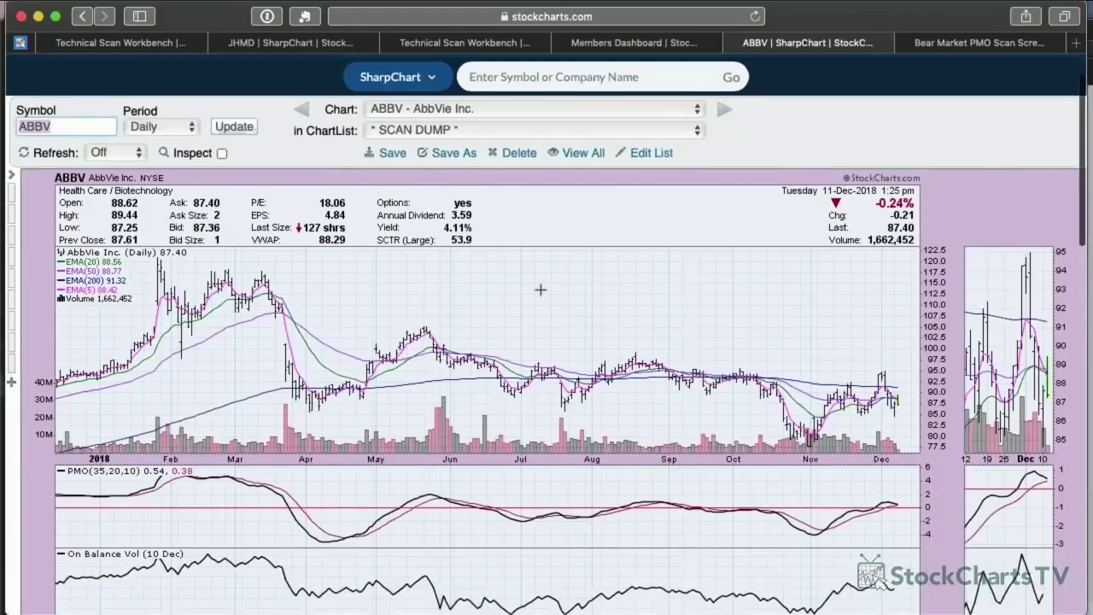
{"action": "scroll", "coordinate": [540, 290], "scroll_direction": "down", "scroll_amount": 3}
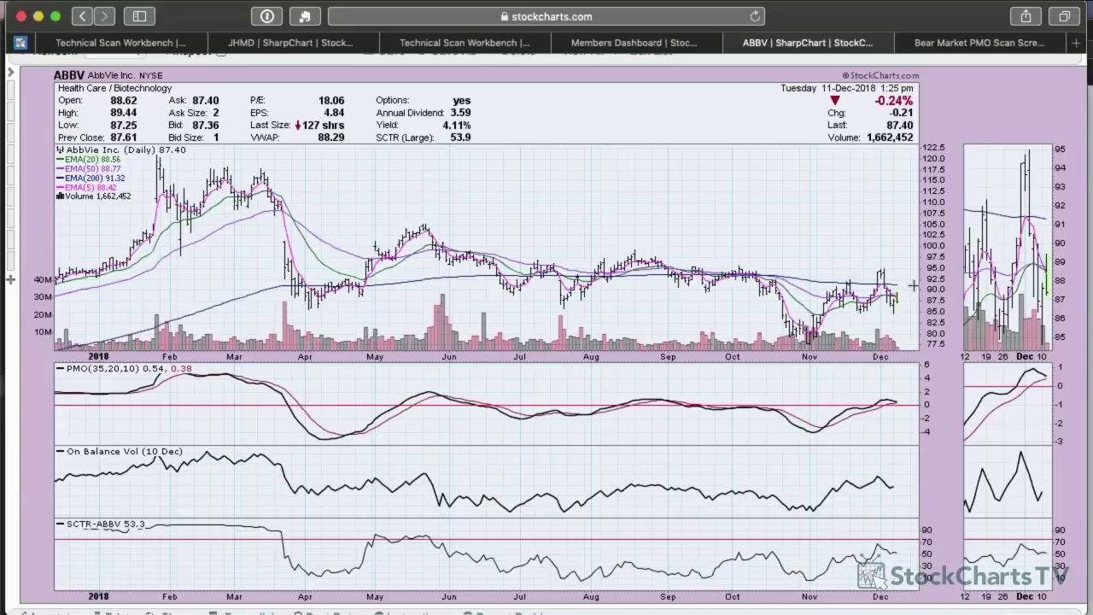
{"action": "scroll", "coordinate": [749, 300], "scroll_direction": "up", "scroll_amount": 5}
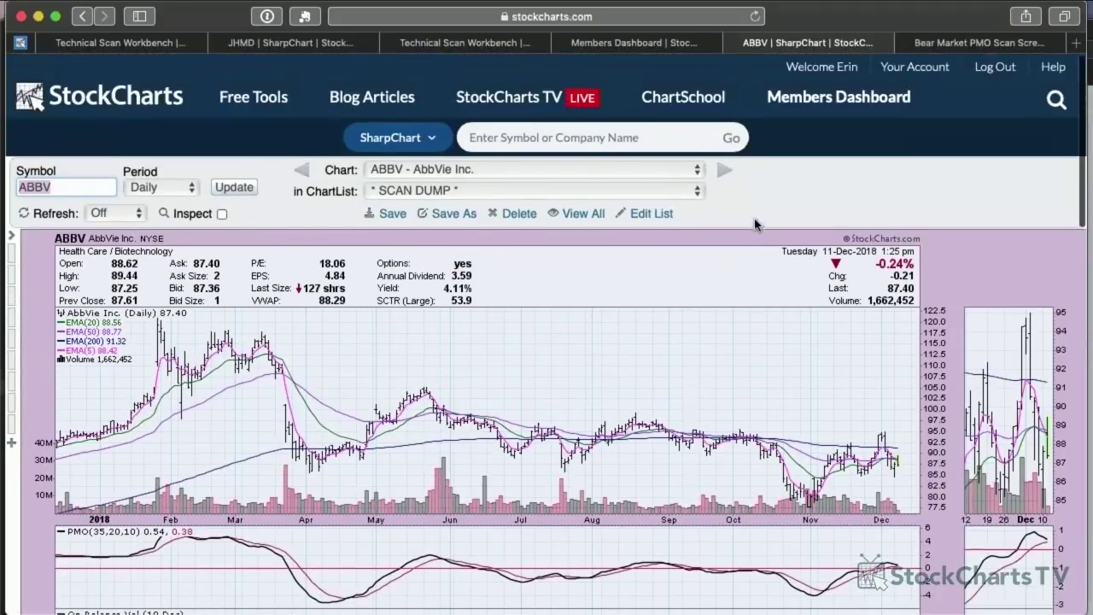
- Return to the "* SCAN DUMP *" CandleGlance charts and look through the other scan candidates
{"action": "scroll", "coordinate": [635, 213], "scroll_direction": "left", "scroll_amount": 5}
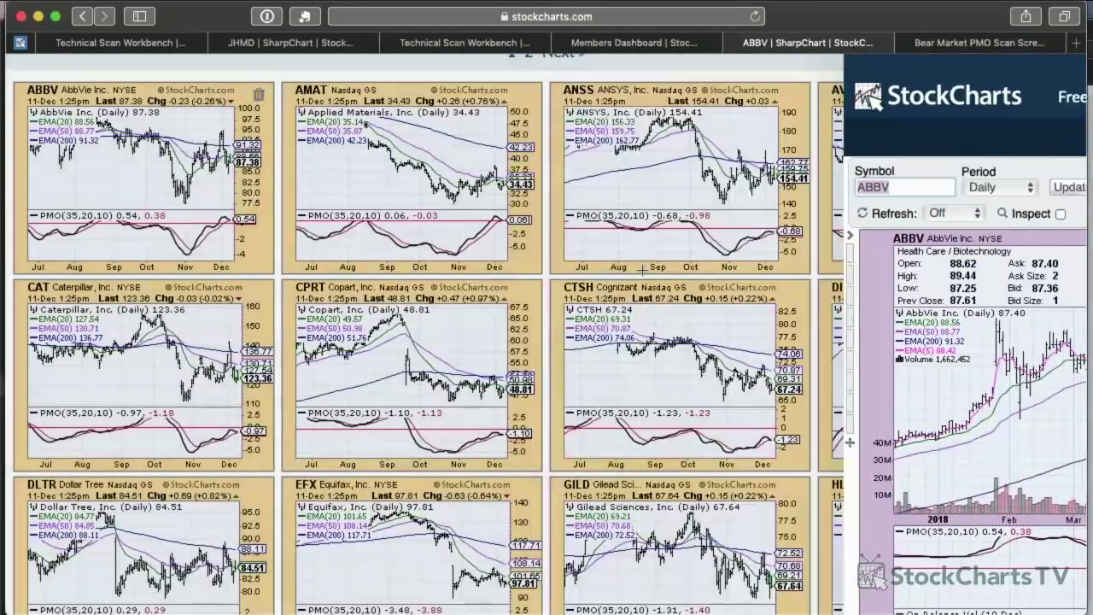
{"action": "scroll", "coordinate": [818, 291], "scroll_direction": "down", "scroll_amount": 3}
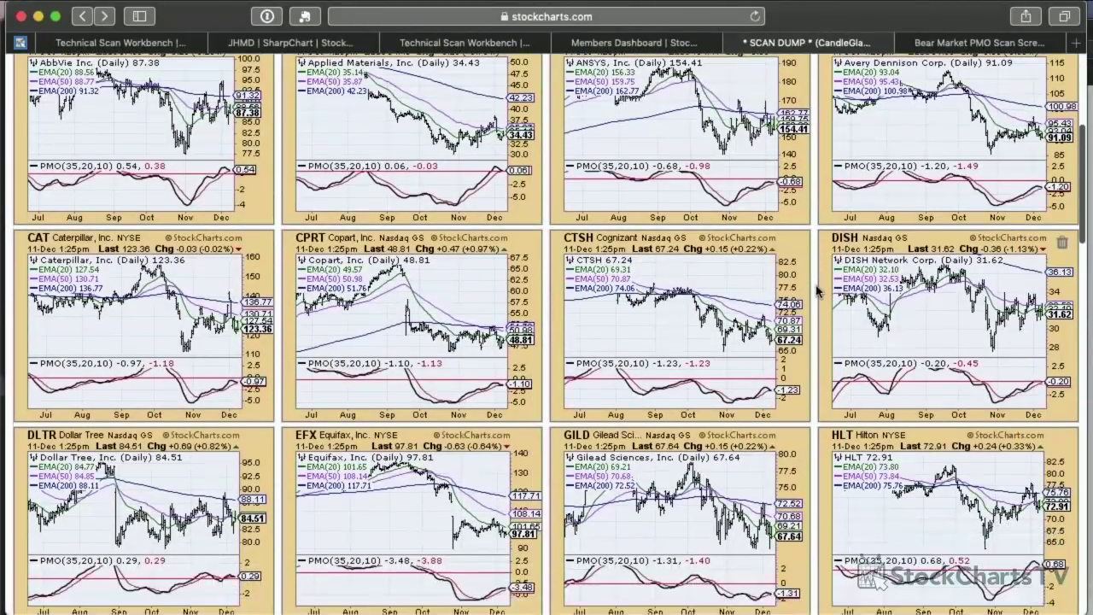